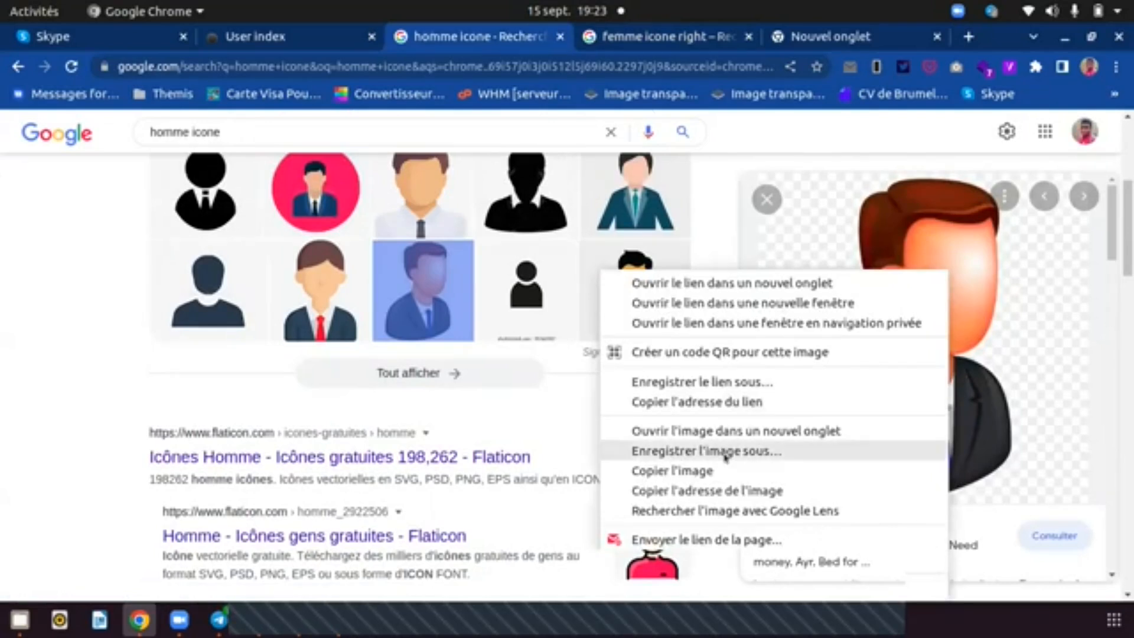
# - Copy the image of the man in a suit and paste it in PowerPoint on a new, emptied slide after the FIN slide
pyautogui.click(722, 471)
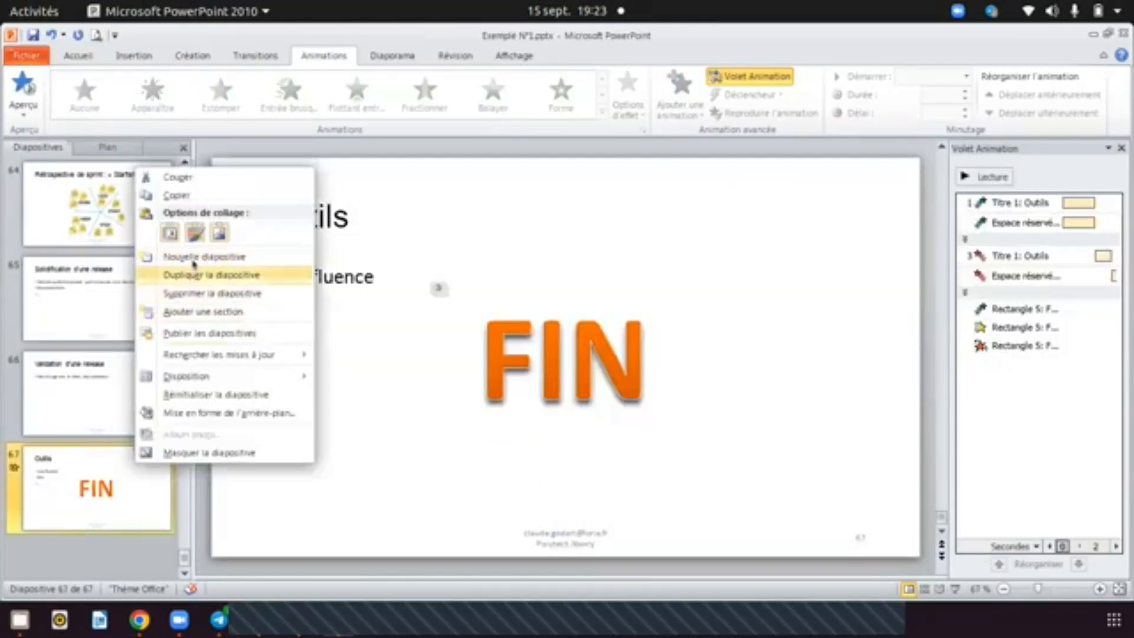
pyautogui.click(193, 258)
pyautogui.click(417, 176)
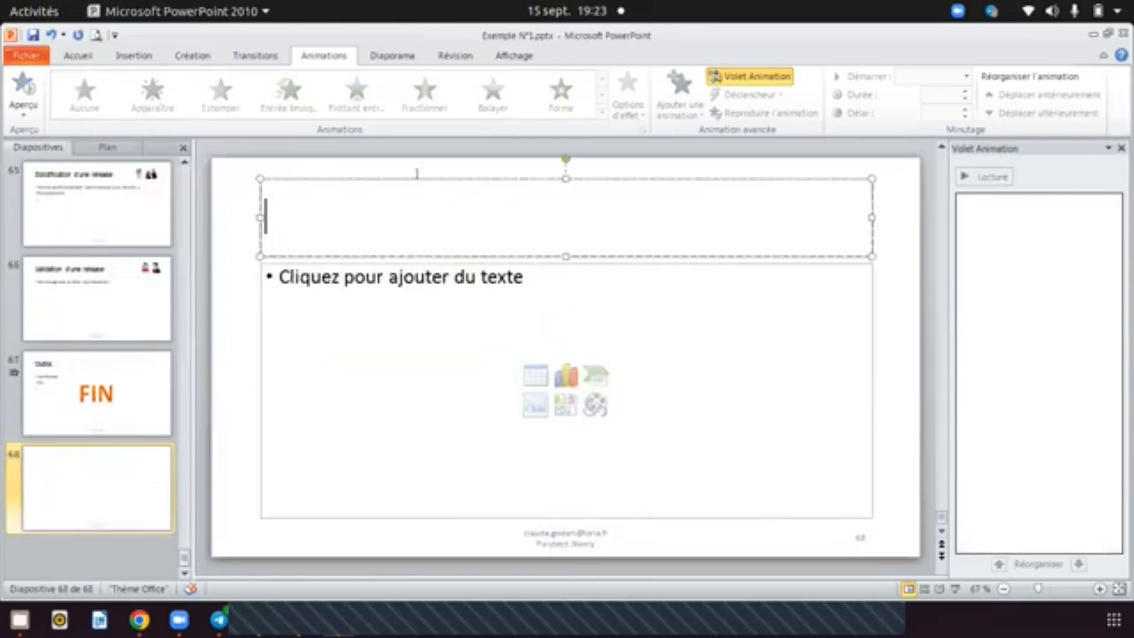
pyautogui.click(222, 326)
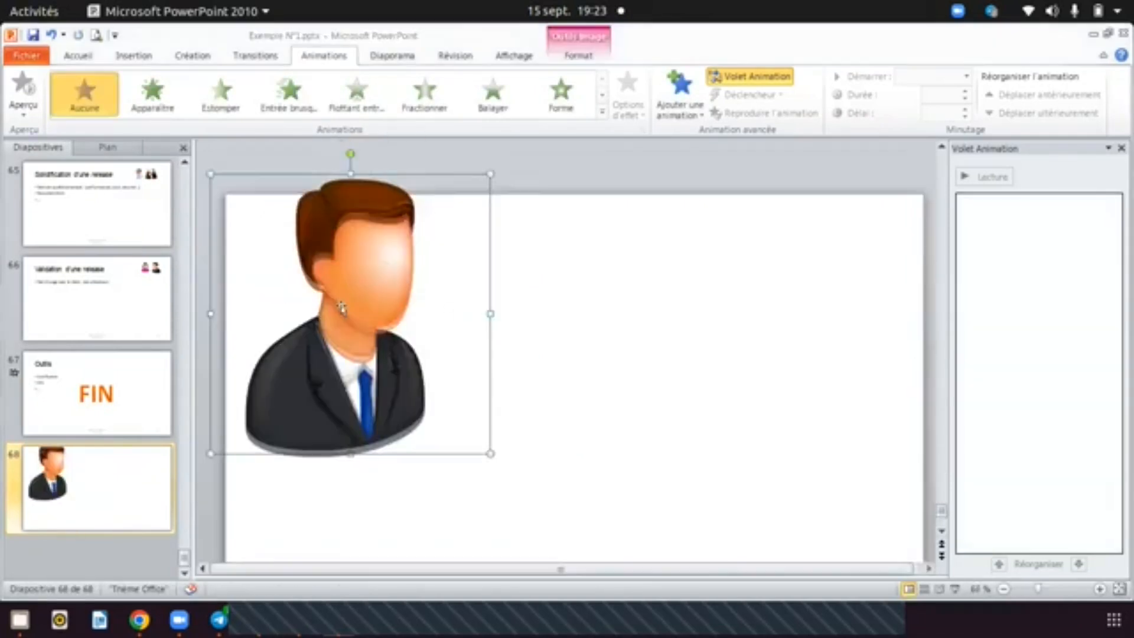
# - Shrink the man's picture to roughly half its size and place it near the slide's left edge, around mid-height
pyautogui.moveTo(342, 305); pyautogui.dragTo(411, 397)
pyautogui.moveTo(549, 521); pyautogui.dragTo(422, 393)
pyautogui.moveTo(379, 323); pyautogui.dragTo(357, 399)
pyautogui.click(524, 367)
pyautogui.click(342, 372)
pyautogui.click(590, 384)
pyautogui.moveTo(357, 370); pyautogui.dragTo(333, 367)
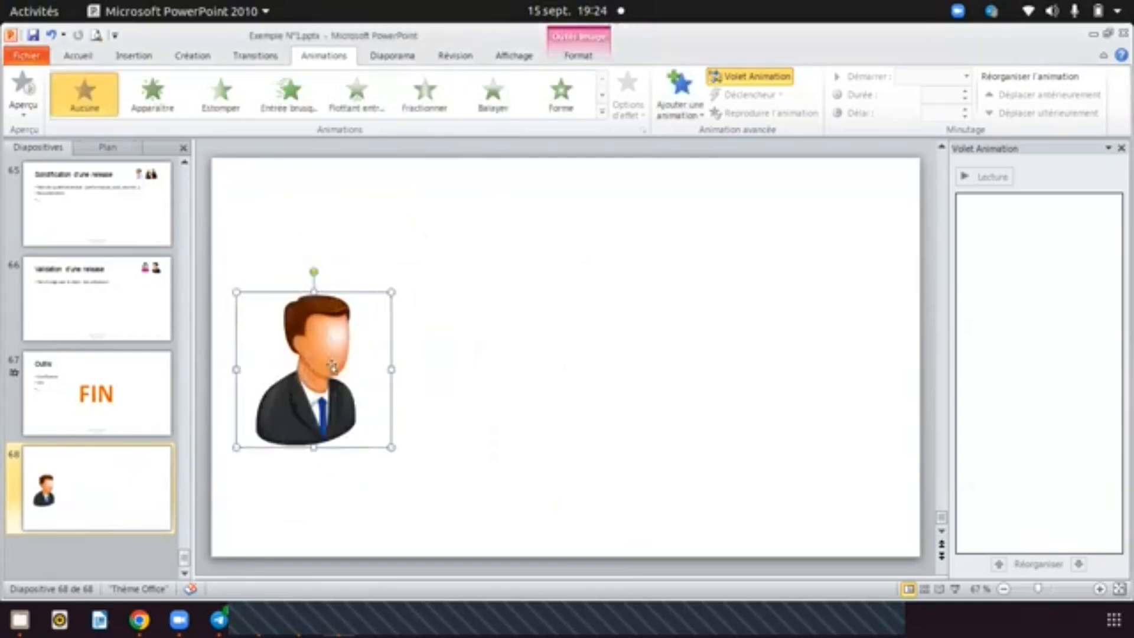
# - Nudge the man's picture slightly upward on the slide and deselect it
pyautogui.press('Up')
pyautogui.press('Up')
pyautogui.press('Up')
pyautogui.press('Up')
pyautogui.press('Up')
pyautogui.press('Up')
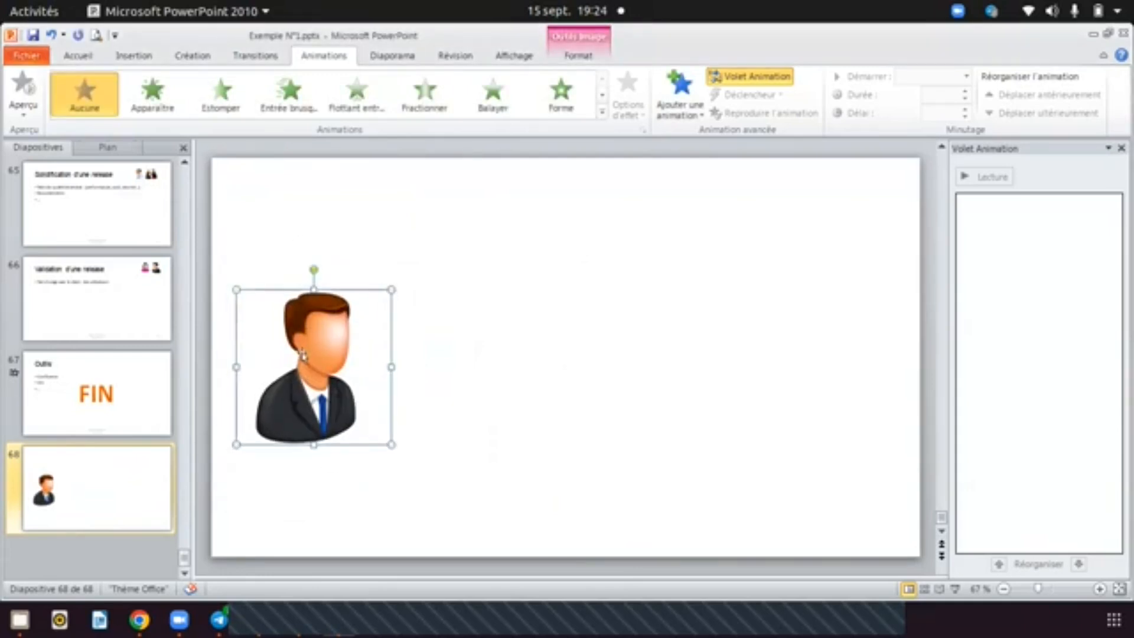
pyautogui.click(582, 447)
# - Switch to Chrome and search Google for "female icon"
pyautogui.click(139, 619)
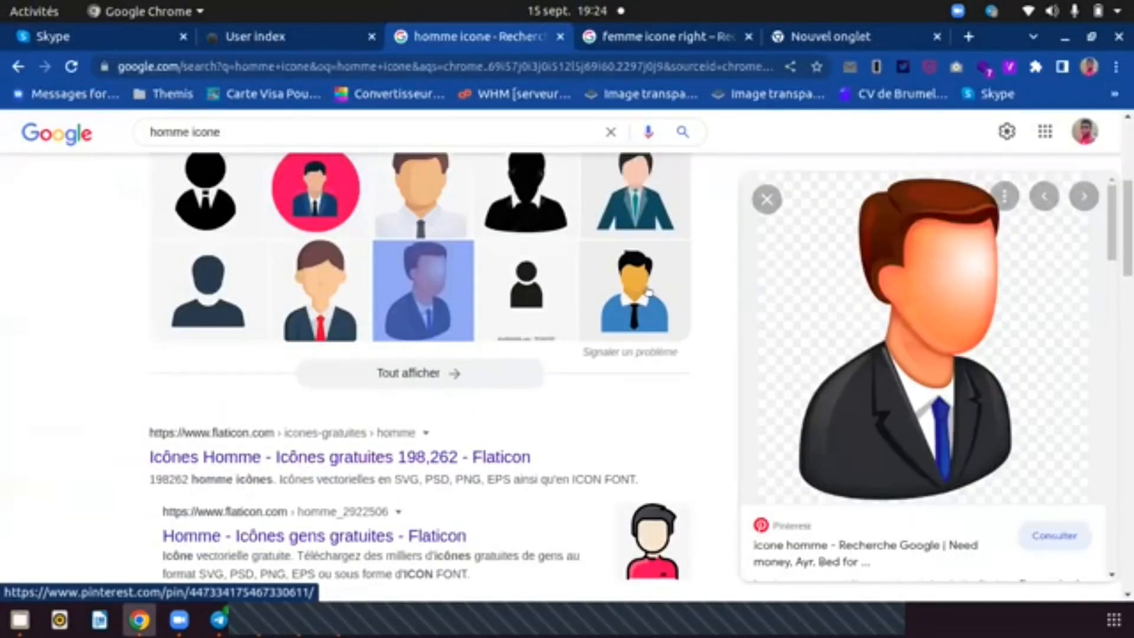
pyautogui.scroll(5, 536, 254)
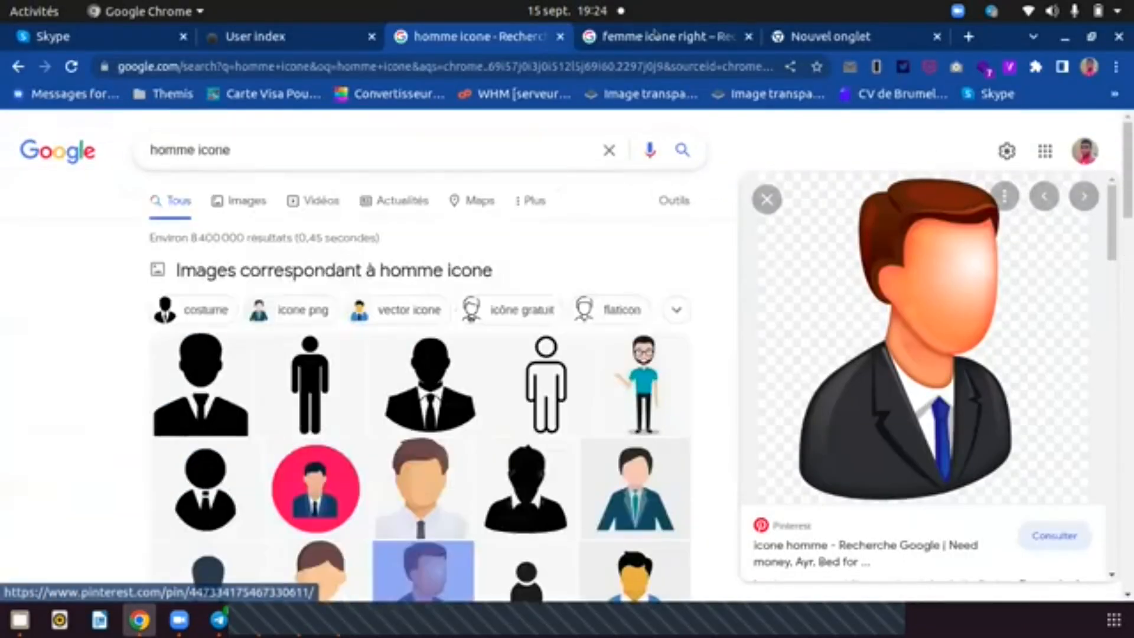
pyautogui.scroll(-3, 549, 384)
pyautogui.scroll(3, 549, 384)
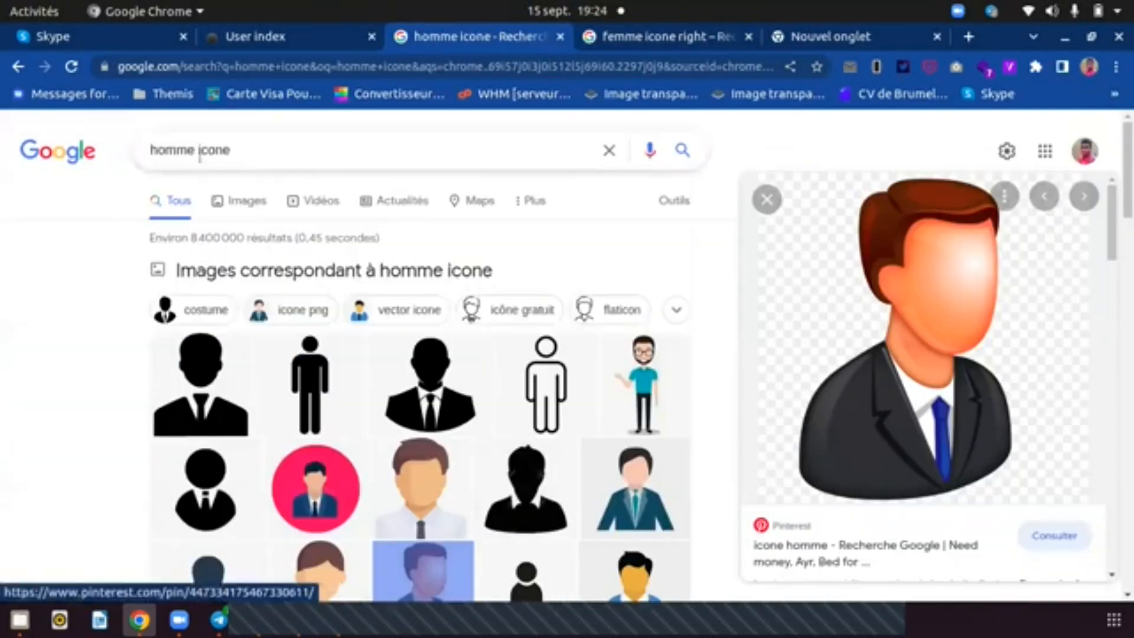
pyautogui.doubleClick(170, 150)
pyautogui.write('fema')
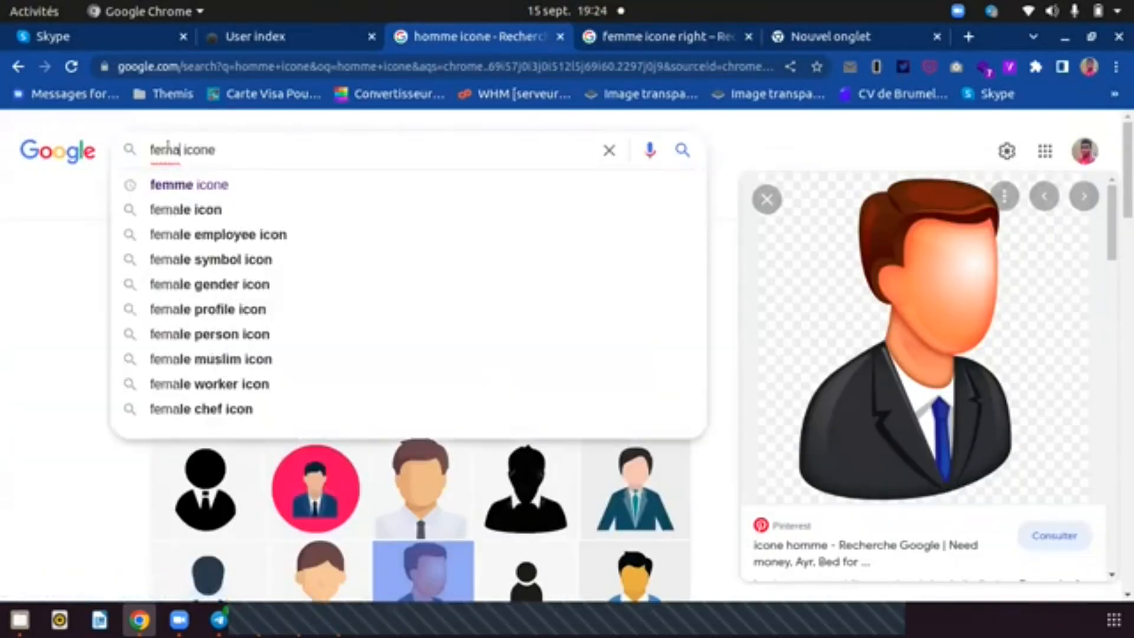
pyautogui.press('Down')
pyautogui.press('Down')
pyautogui.press('Return')
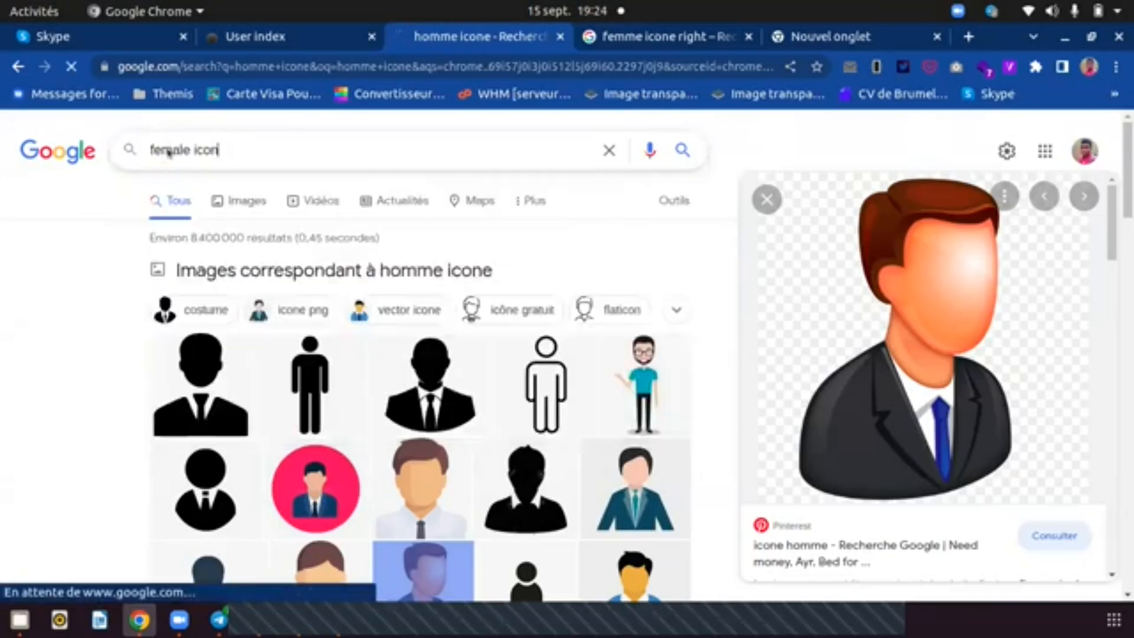
# - Look through the "female icon" results and close the "femme icone right" search tab
pyautogui.scroll(-4, 629, 329)
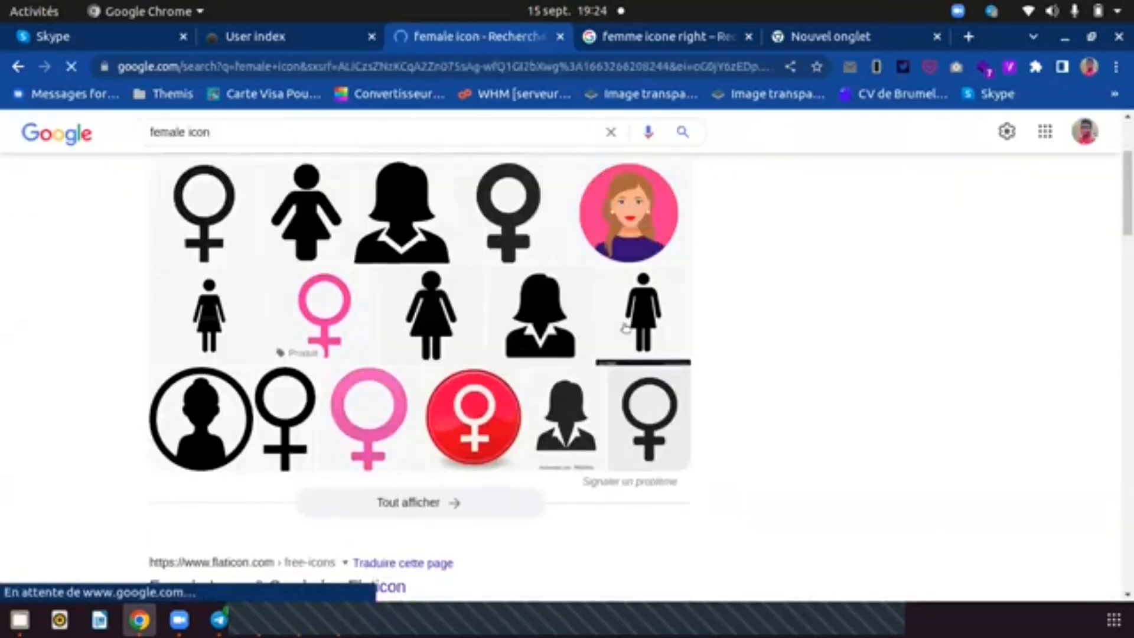
pyautogui.scroll(3, 627, 329)
pyautogui.click(247, 176)
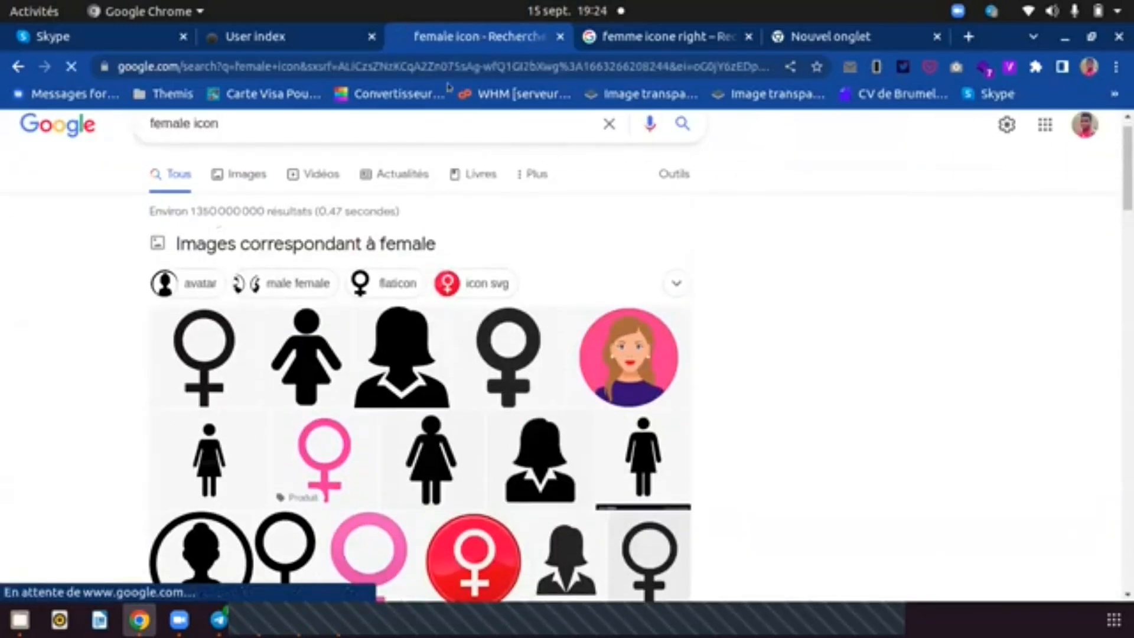
pyautogui.click(666, 27)
pyautogui.click(748, 37)
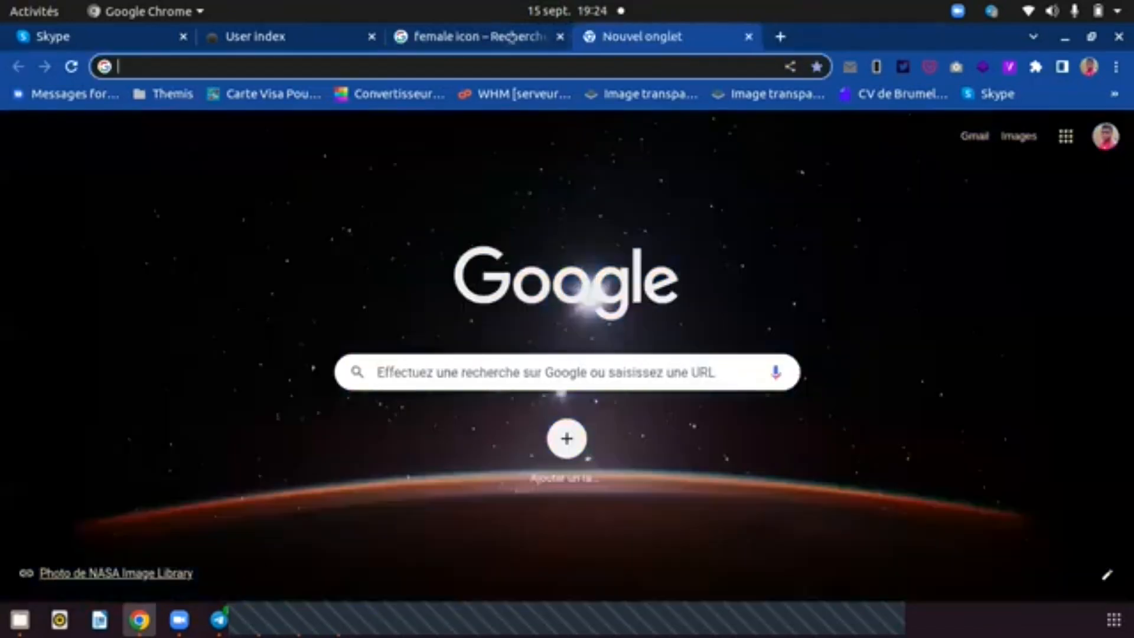
# - Search Google for "femme icone" and copy the similar image of the black-haired woman in a red jacket
pyautogui.click(511, 37)
pyautogui.scroll(-10, 555, 372)
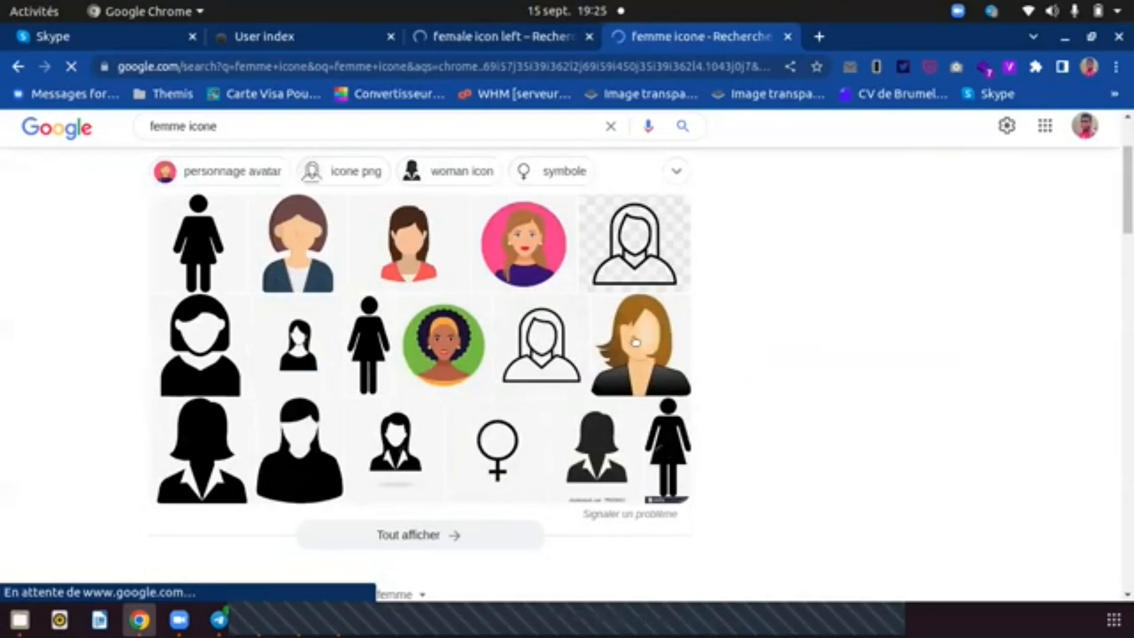
pyautogui.click(636, 341)
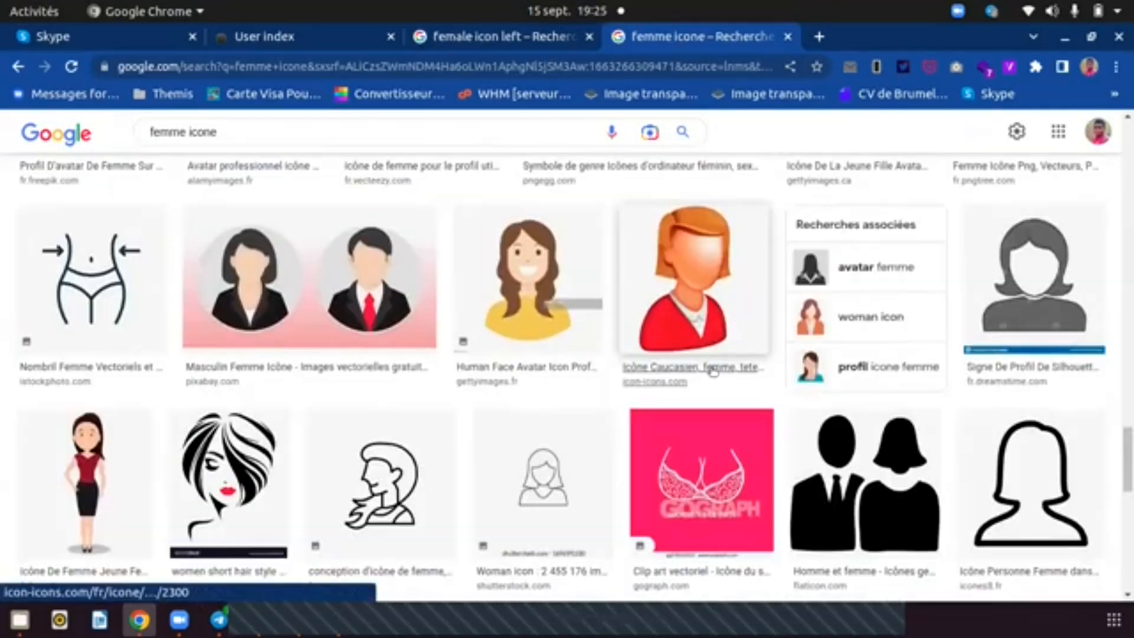
pyautogui.click(712, 335)
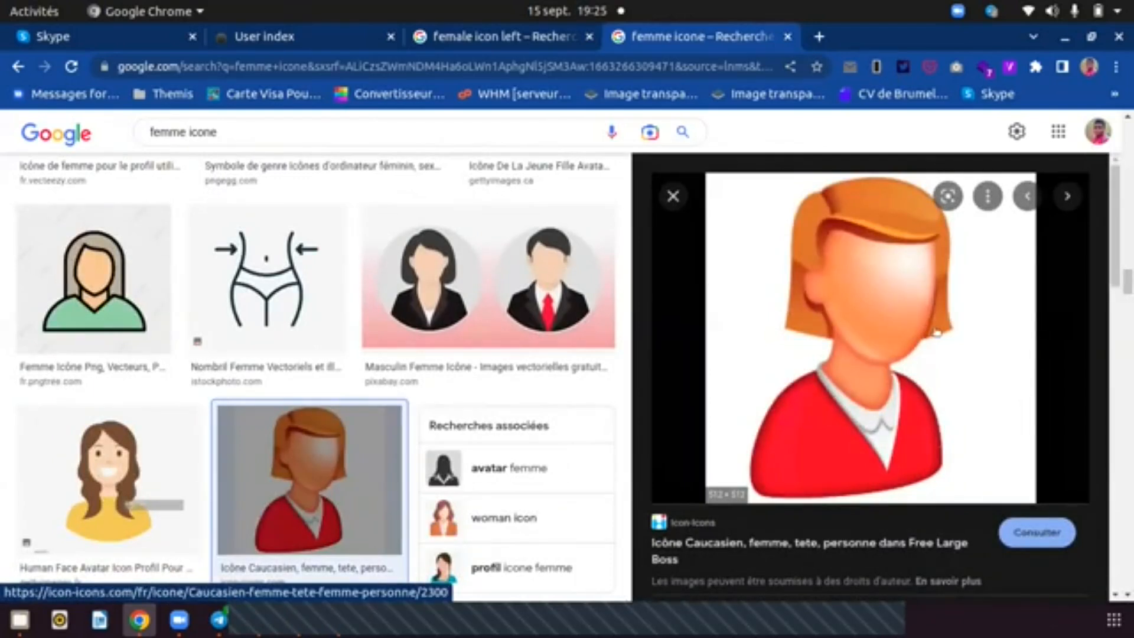
pyautogui.scroll(-5, 994, 466)
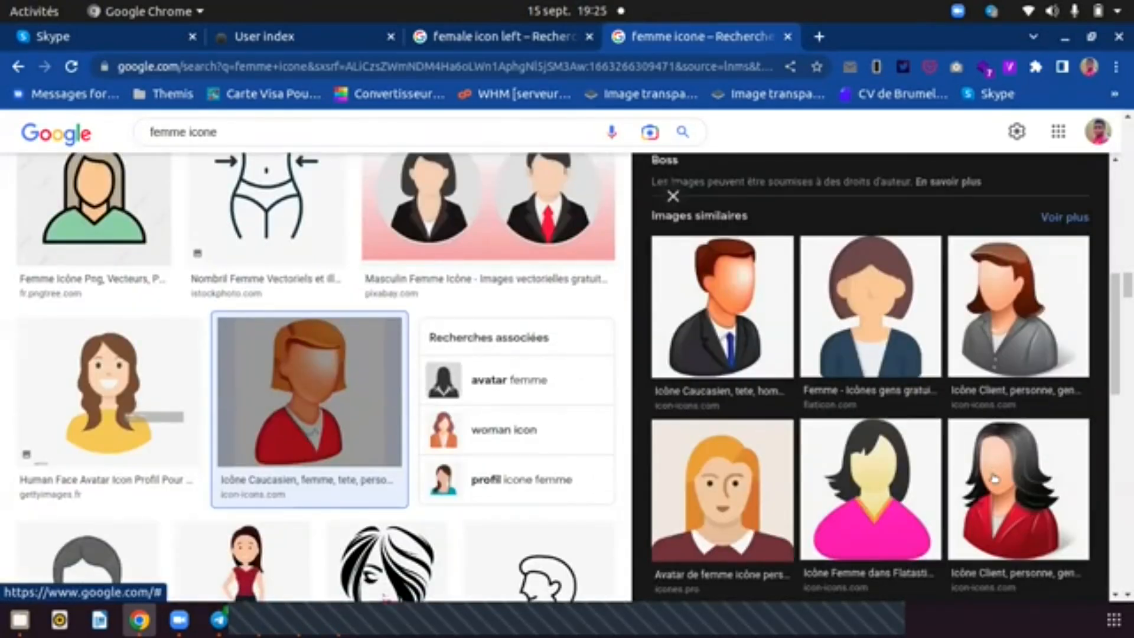
pyautogui.click(994, 479)
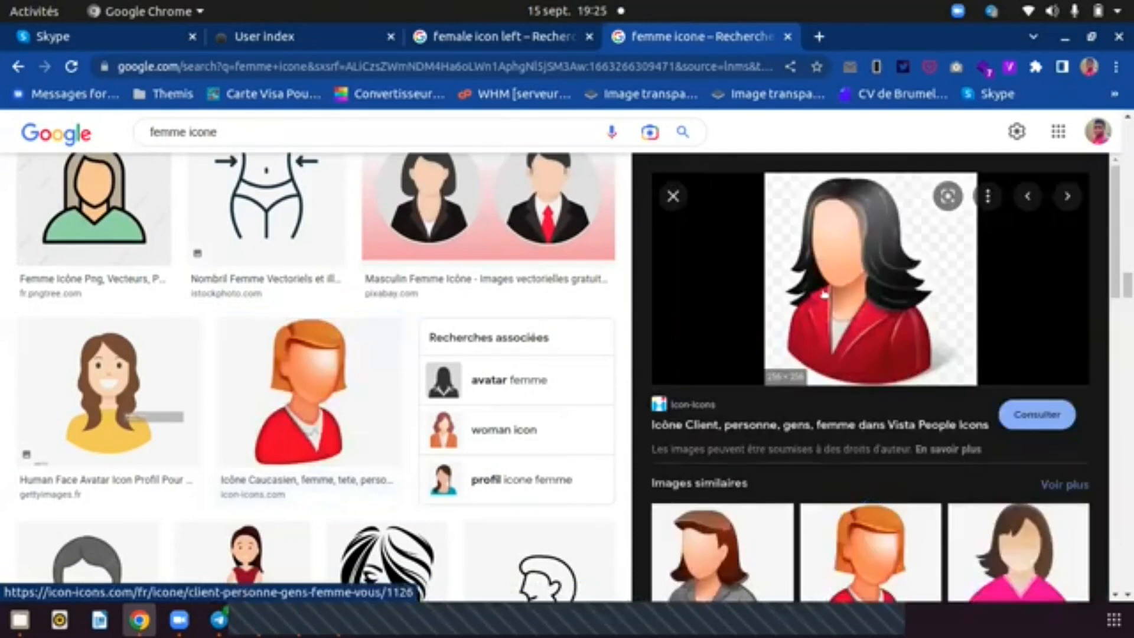
pyautogui.rightClick(848, 290)
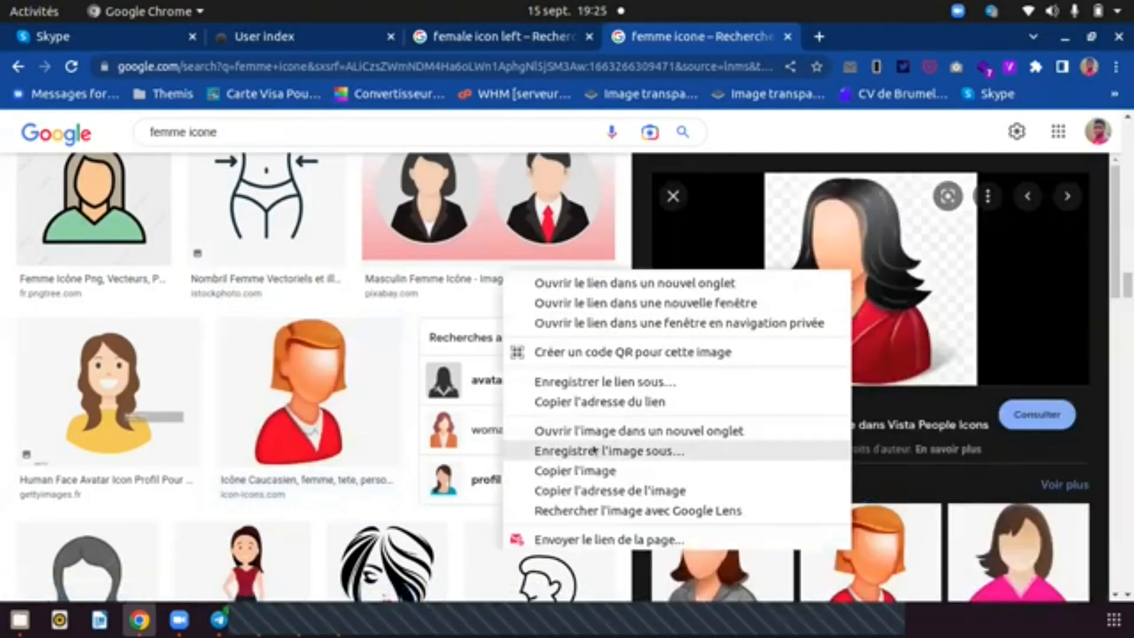
pyautogui.click(589, 470)
# - Switch to PowerPoint, paste the woman's picture and place it on the slide's right side, level with the man
pyautogui.hotkey('alt', 'Tab')
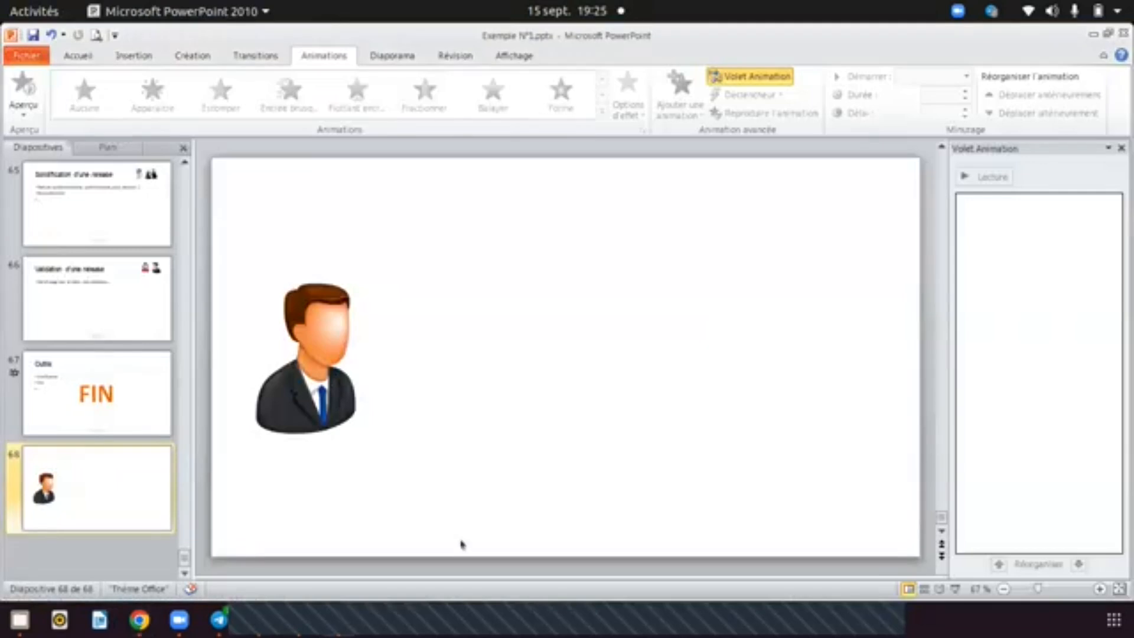
pyautogui.hotkey('ctrl', 'v')
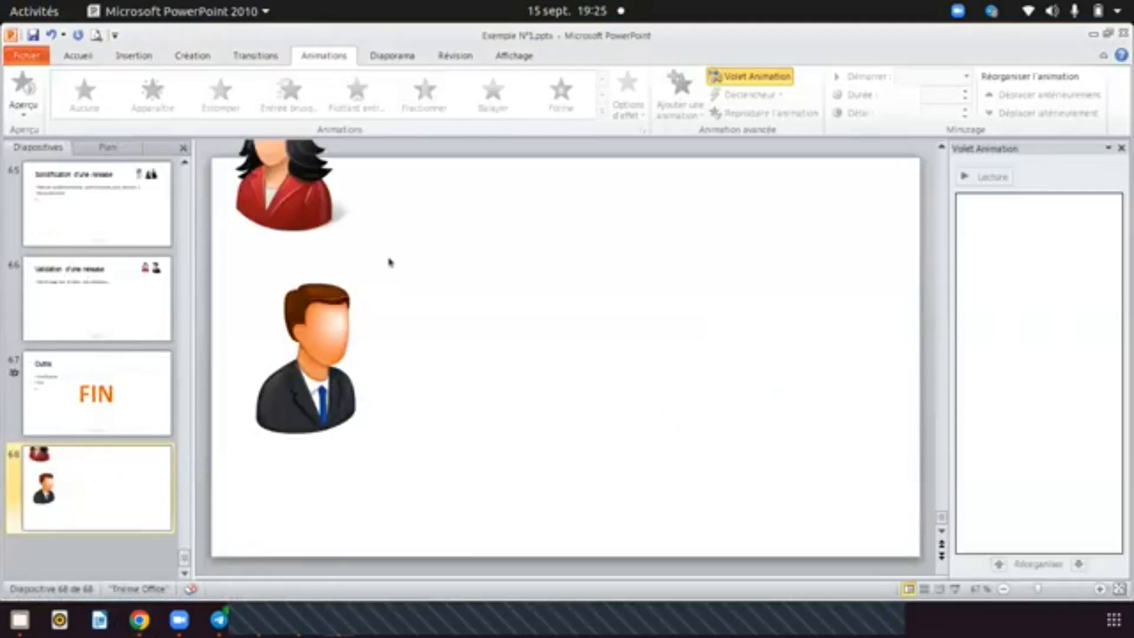
pyautogui.moveTo(319, 192); pyautogui.dragTo(822, 411)
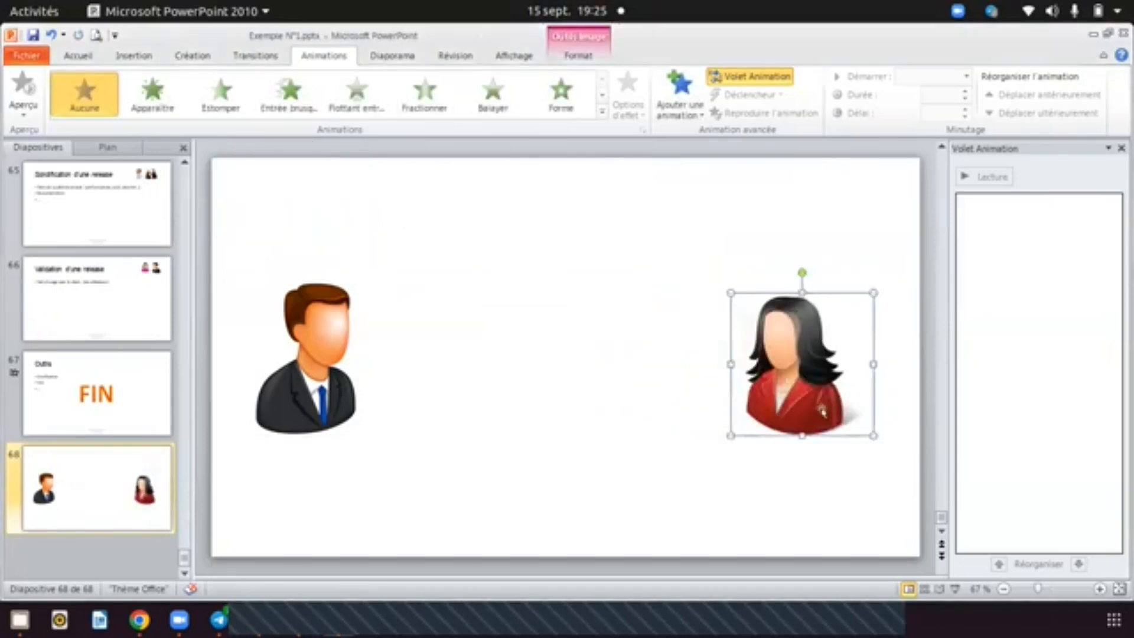
pyautogui.click(620, 438)
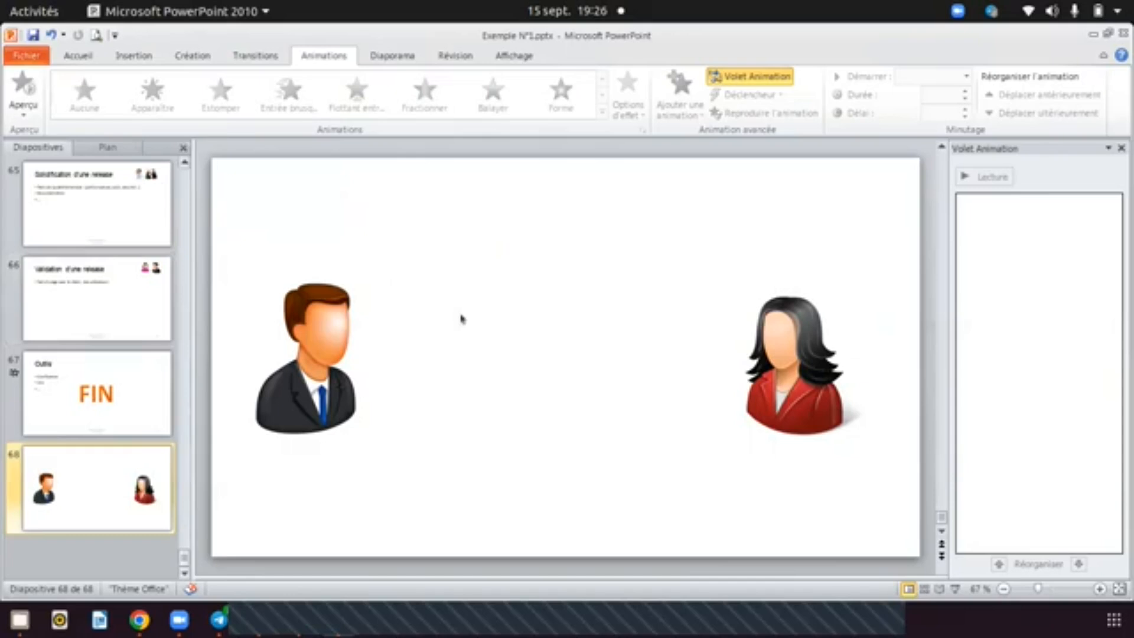
# - Switch to Chrome and search Google Images for "message icon" in the tab of the "female icon left" search
pyautogui.click(139, 619)
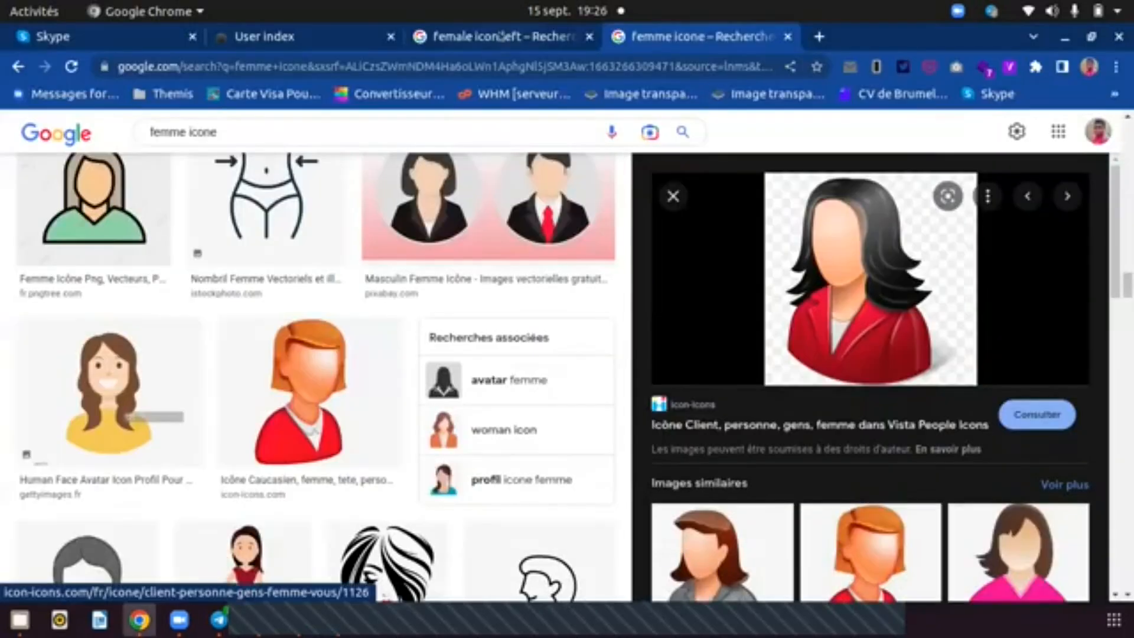
pyautogui.click(482, 42)
pyautogui.click(462, 57)
pyautogui.write('imessa')
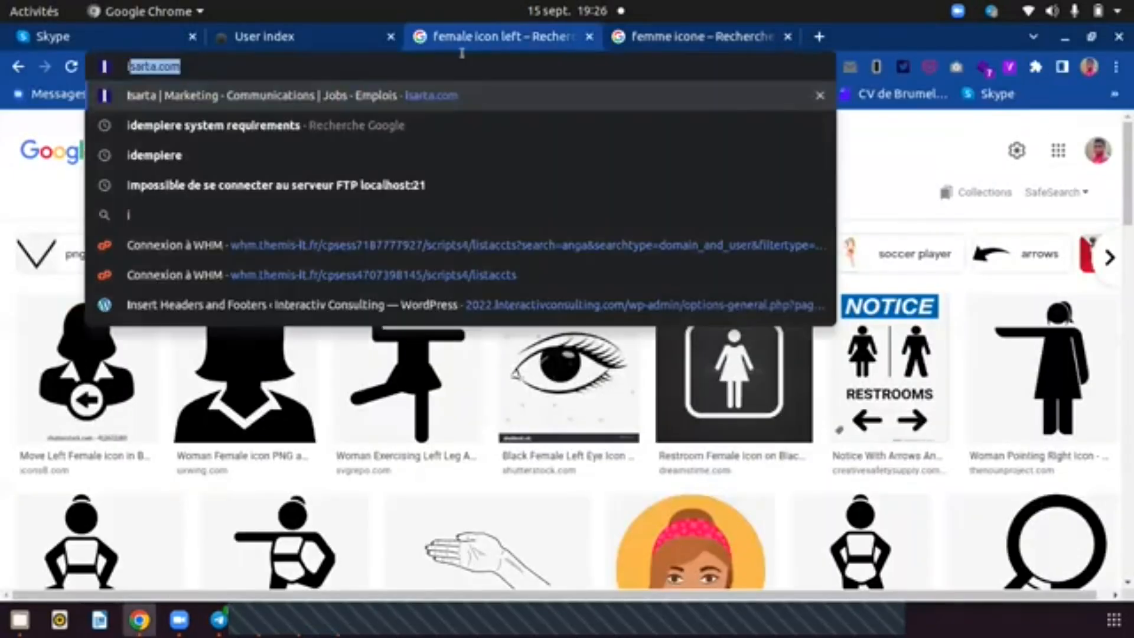
pyautogui.press('BackSpace')
pyautogui.press('BackSpace')
pyautogui.press('BackSpace')
pyautogui.press('BackSpace')
pyautogui.press('BackSpace')
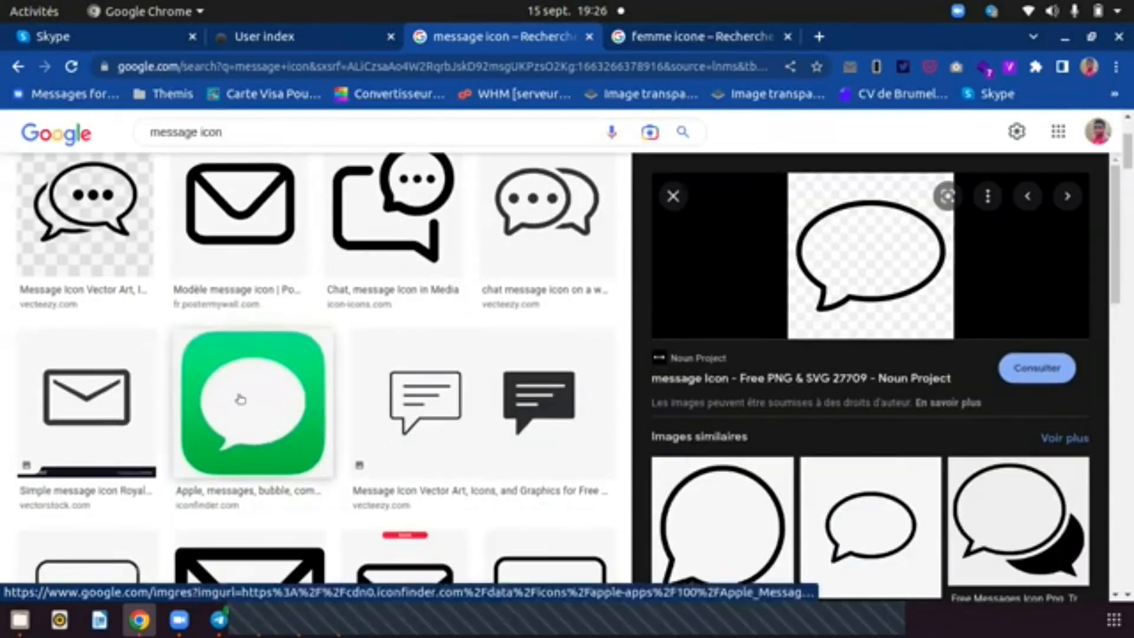
# - Open the green Apple message bubble icon from the results and copy its image
pyautogui.click(240, 397)
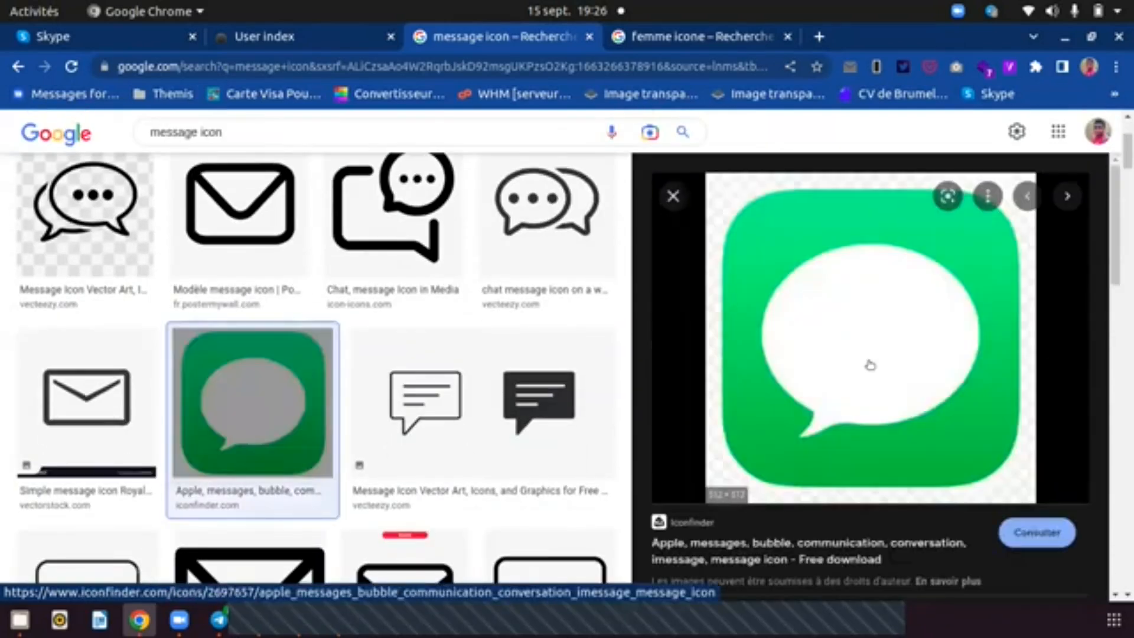
pyautogui.rightClick(826, 271)
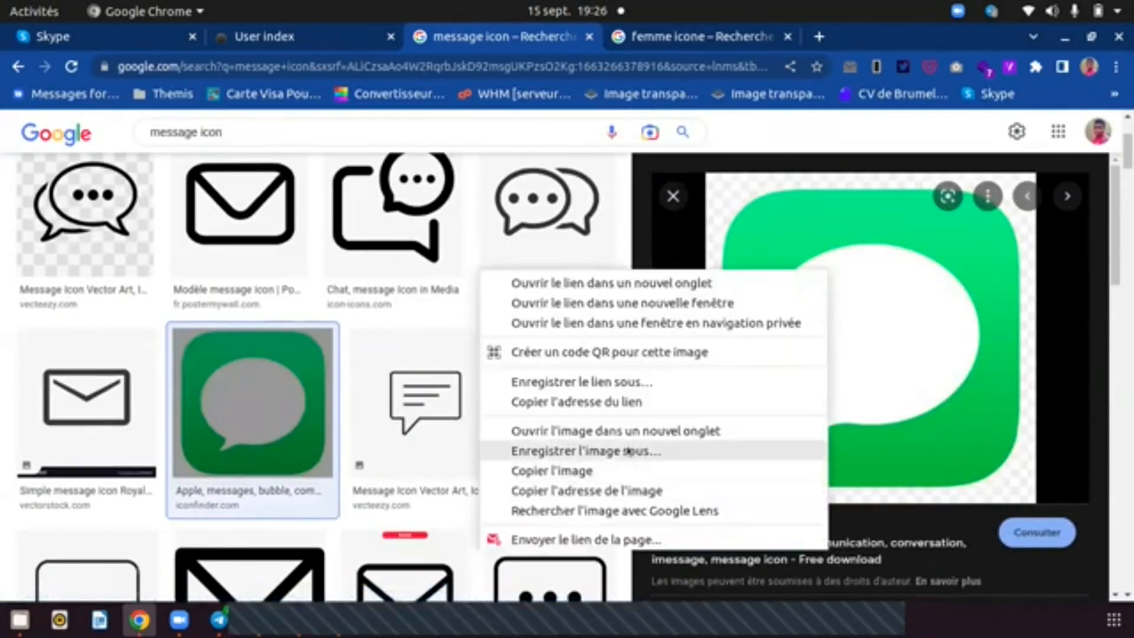
pyautogui.click(582, 472)
pyautogui.scroll(-10, 864, 433)
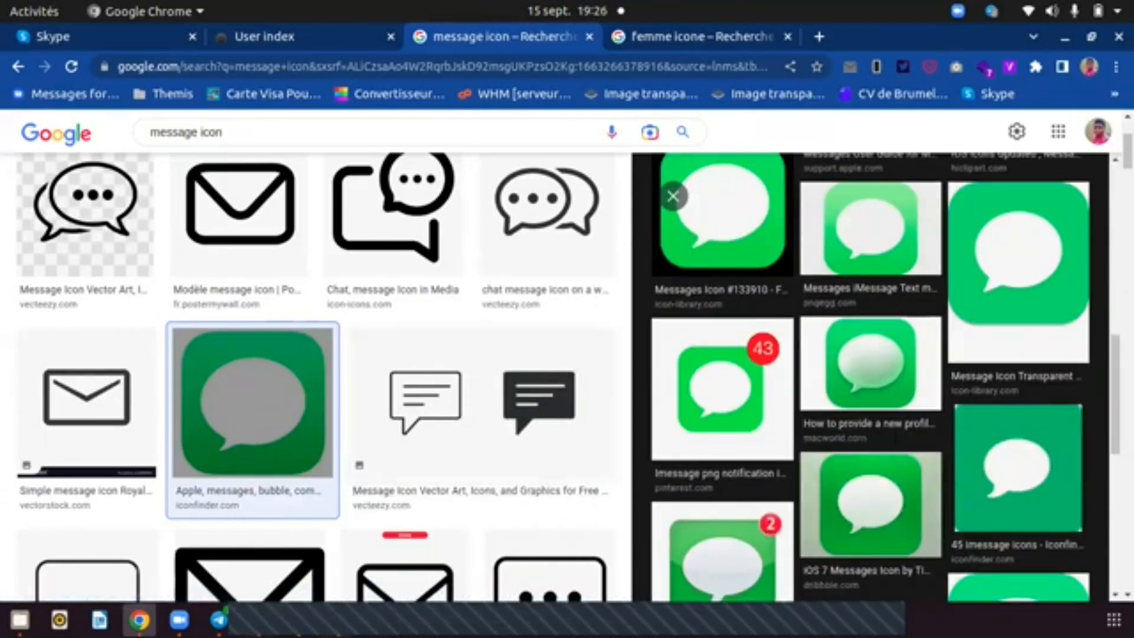
# - Switch to PowerPoint, paste the green message icon and shrink it to a small badge beside the man's head
pyautogui.click(332, 620)
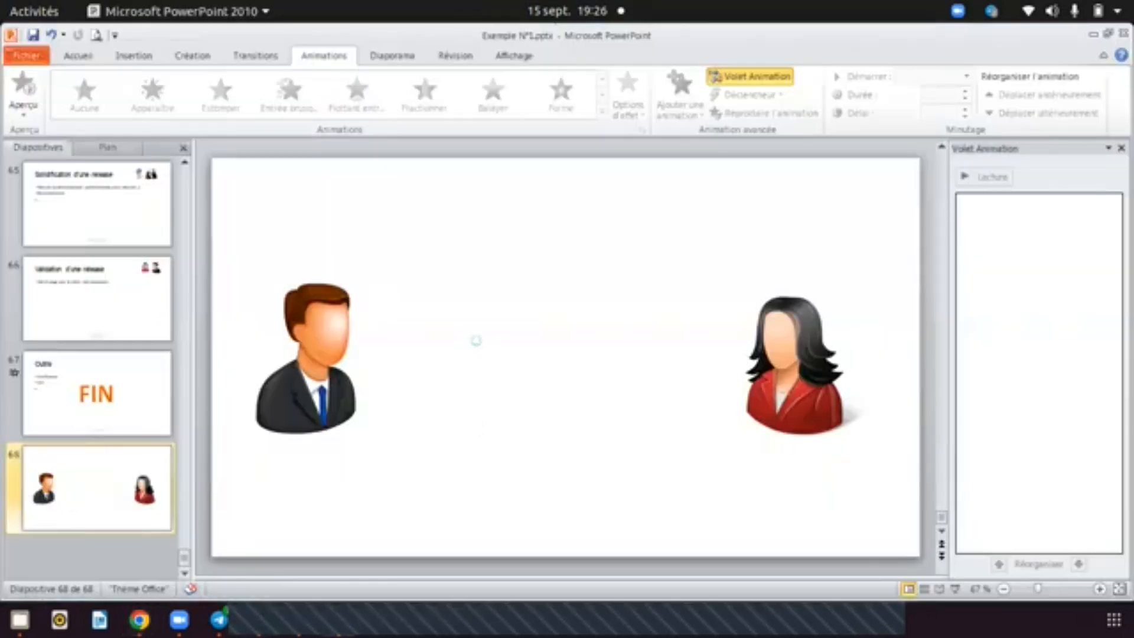
pyautogui.hotkey('ctrl', 'v')
pyautogui.moveTo(405, 274); pyautogui.dragTo(496, 384)
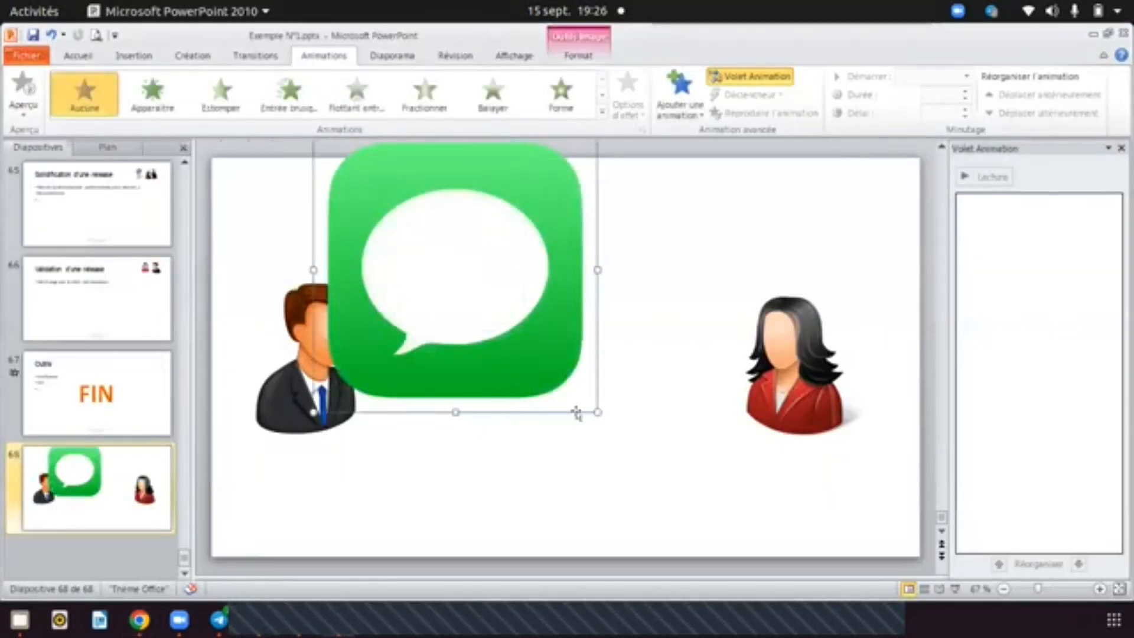
pyautogui.moveTo(587, 405); pyautogui.dragTo(360, 304)
pyautogui.click(469, 250)
pyautogui.click(448, 300)
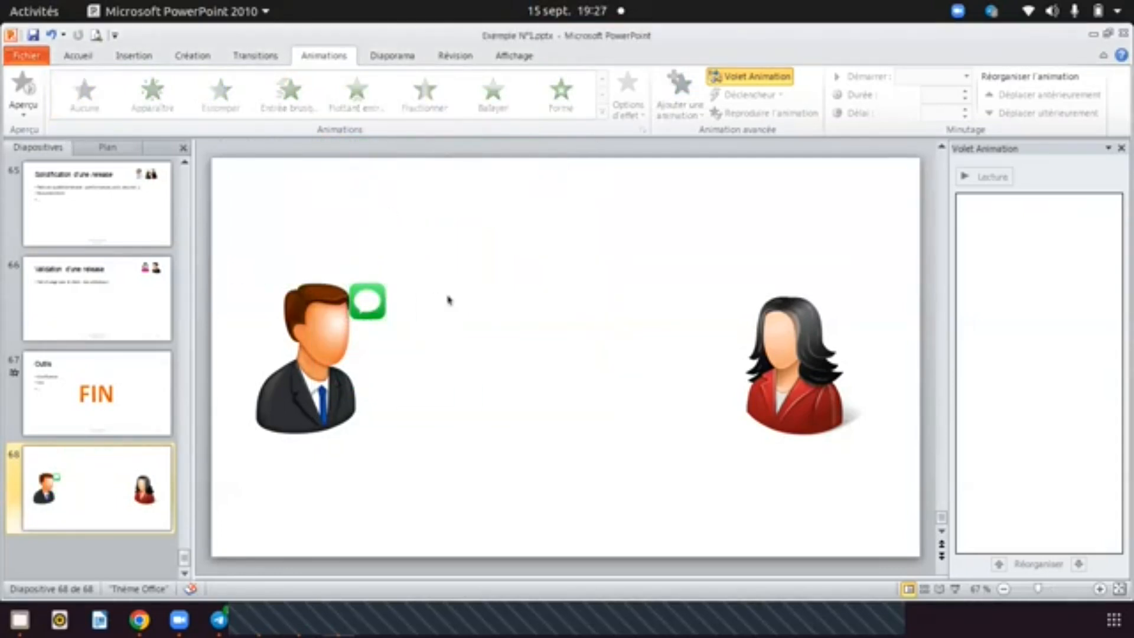
pyautogui.click(360, 302)
pyautogui.click(462, 306)
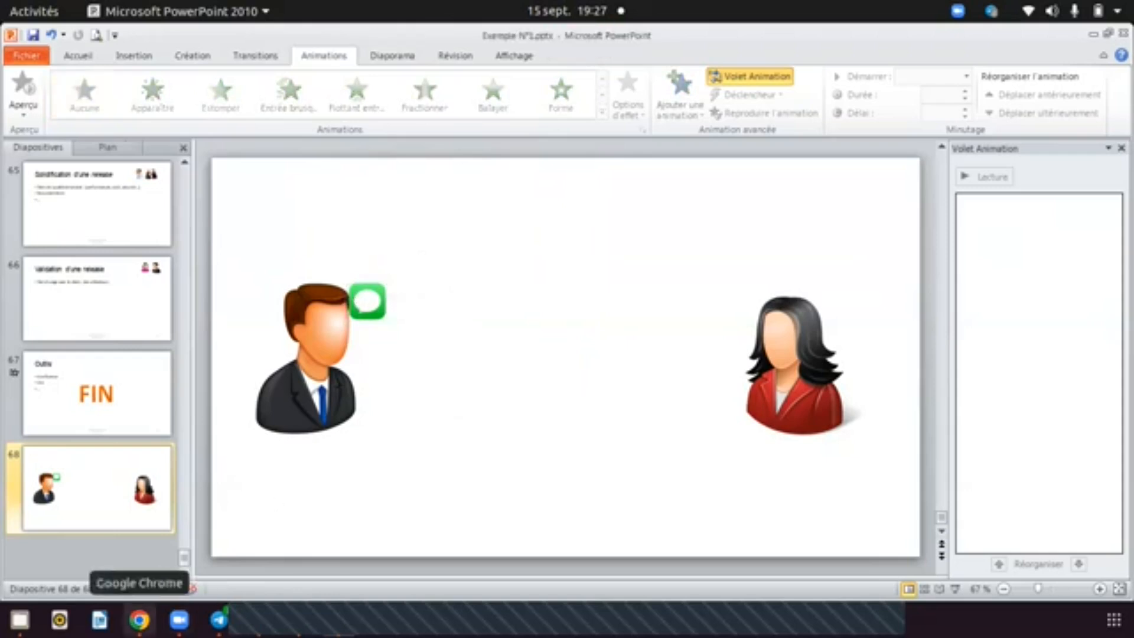
# - Switch to Chrome and extend the Google Images search to "message icon blue"
pyautogui.click(139, 619)
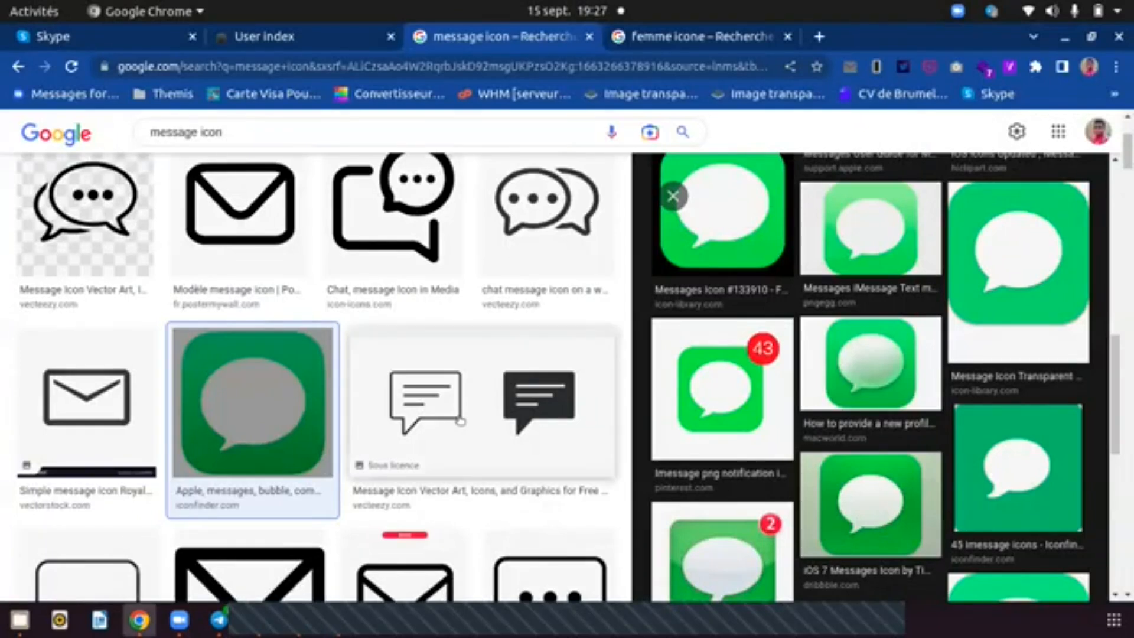
pyautogui.scroll(-5, 805, 342)
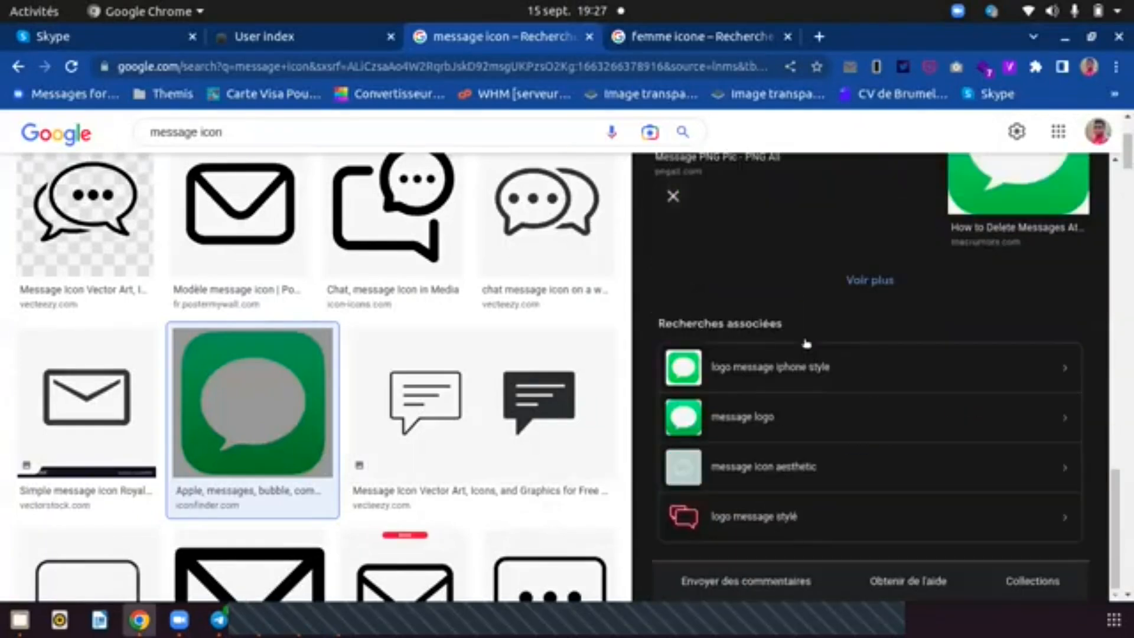
pyautogui.scroll(-2, 435, 393)
pyautogui.scroll(-2, 435, 392)
pyautogui.scroll(6, 413, 295)
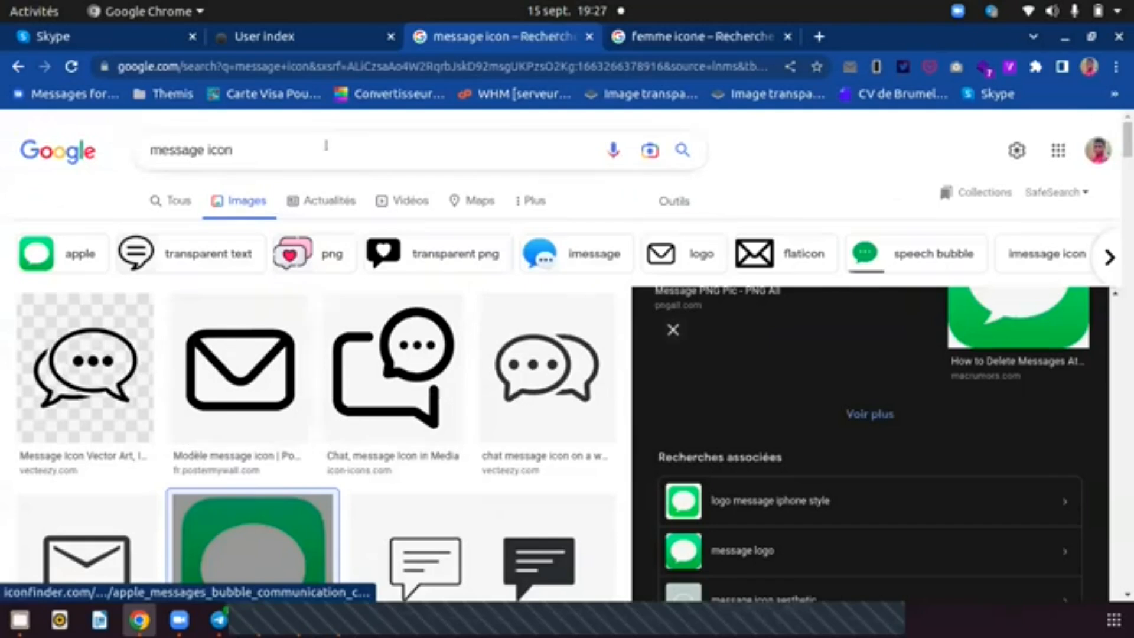
pyautogui.click(277, 140)
pyautogui.write('blue')
pyautogui.press('Return')
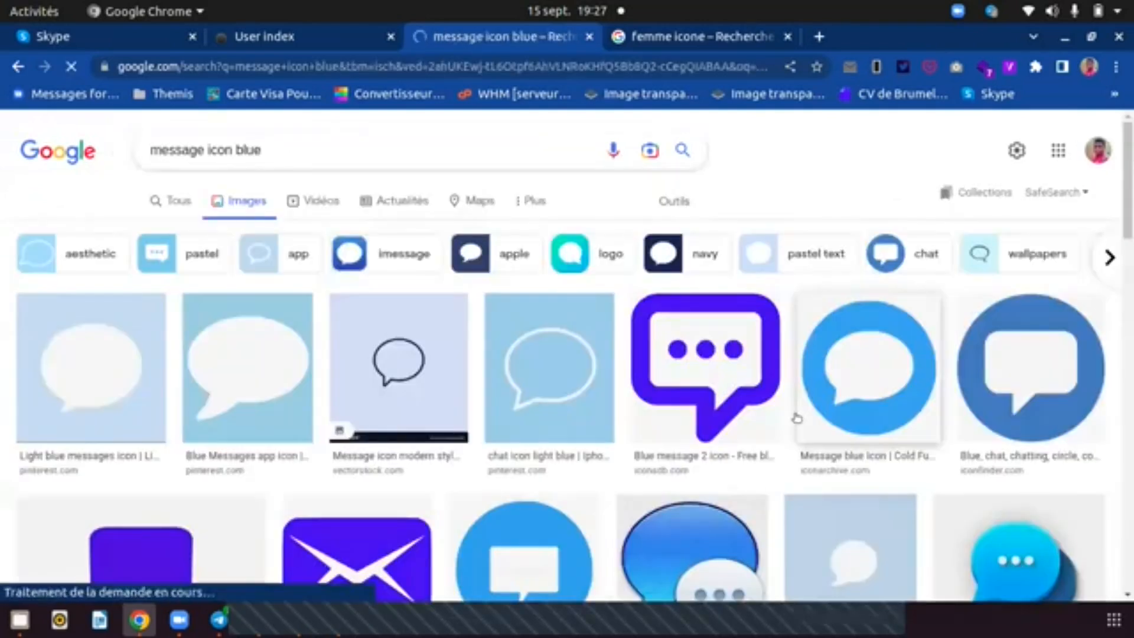
# - Open the blue circular chat icon from iconfinder.com in the results and copy its image
pyautogui.click(1043, 365)
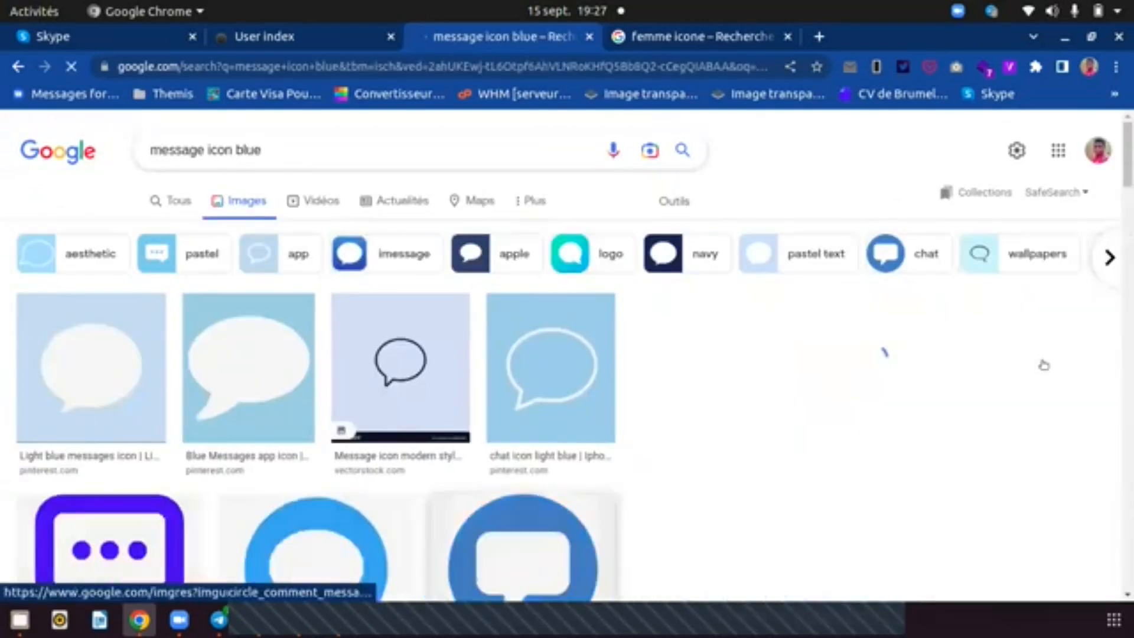
pyautogui.rightClick(913, 366)
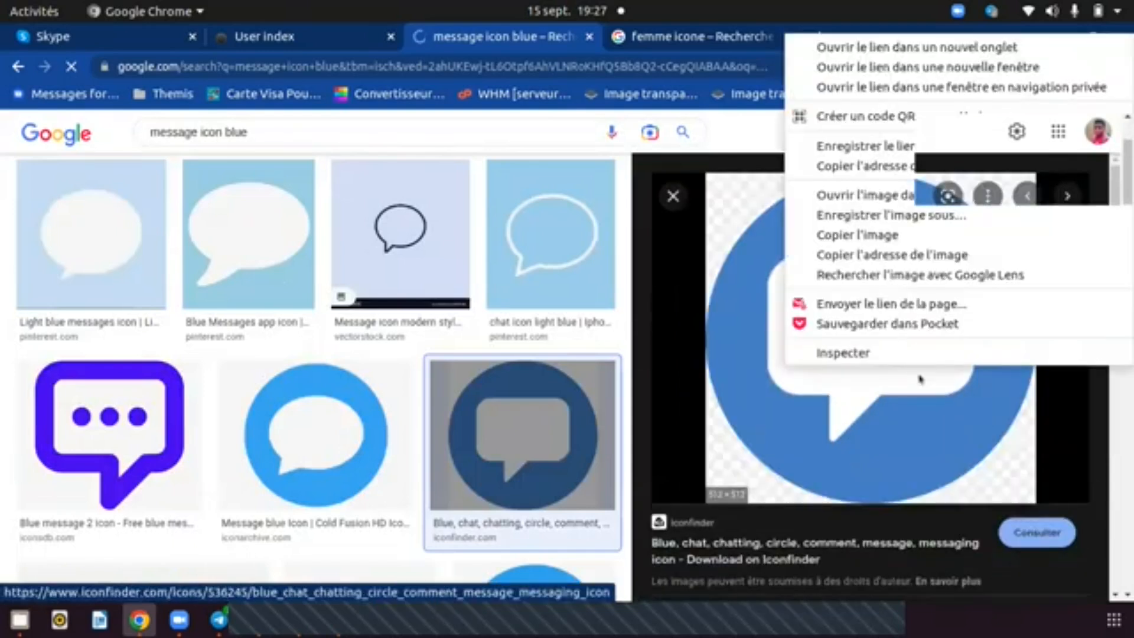
pyautogui.click(875, 233)
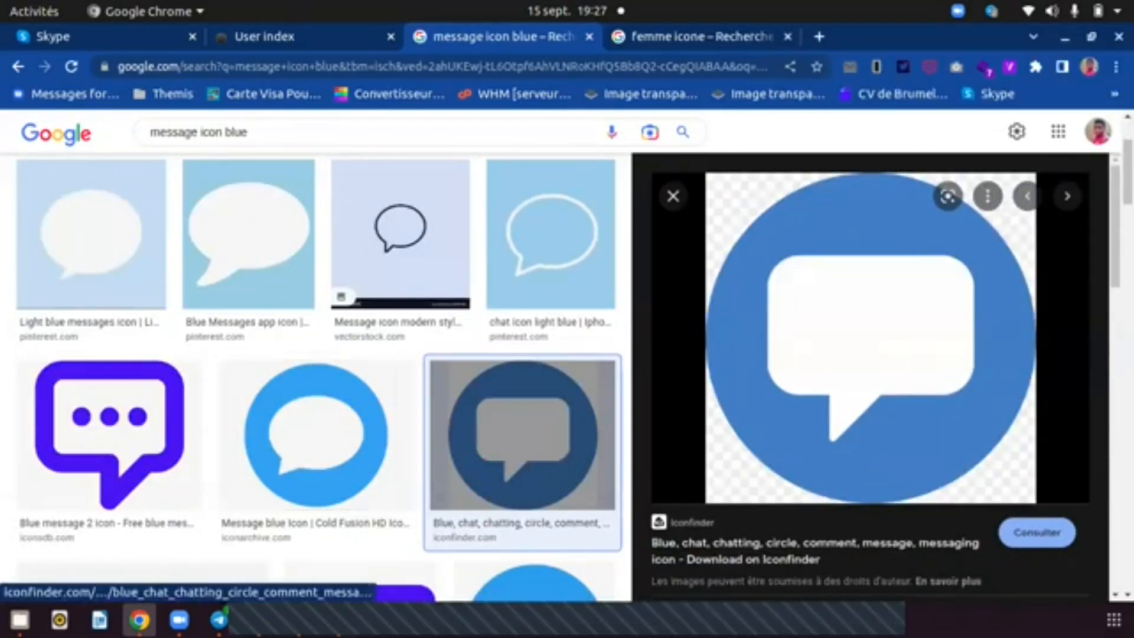
# - Switch to PowerPoint, paste the blue message icon, shrink it to a small badge and place it just below the woman
pyautogui.hotkey('alt', 'Tab')
pyautogui.hotkey('ctrl', 'v')
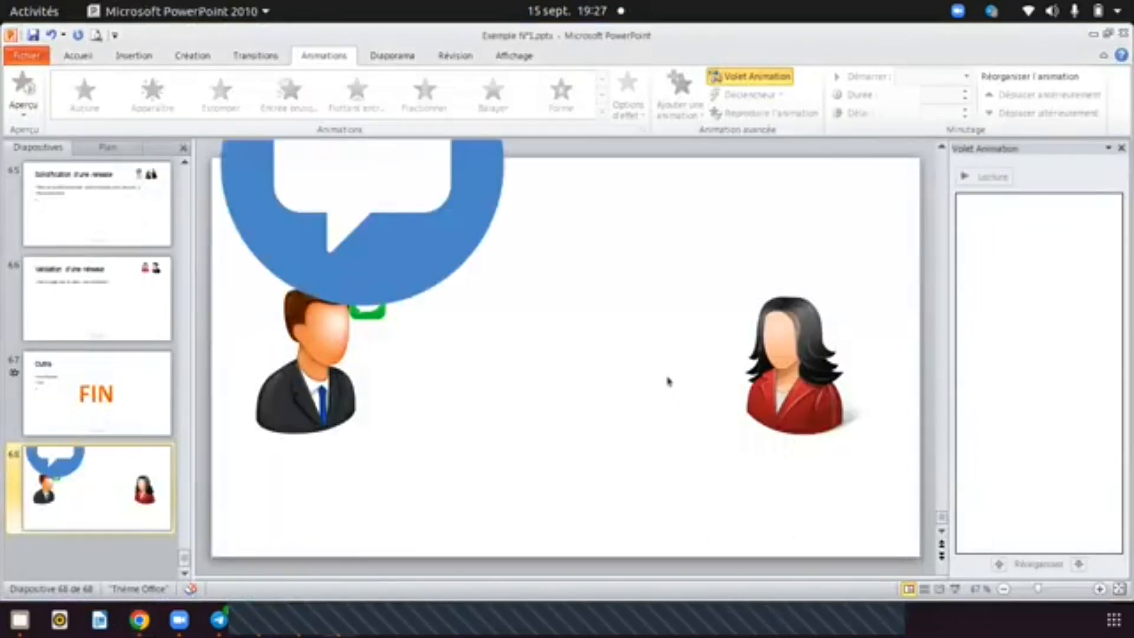
pyautogui.moveTo(380, 233); pyautogui.dragTo(552, 324)
pyautogui.moveTo(677, 394); pyautogui.dragTo(794, 459)
pyautogui.click(868, 454)
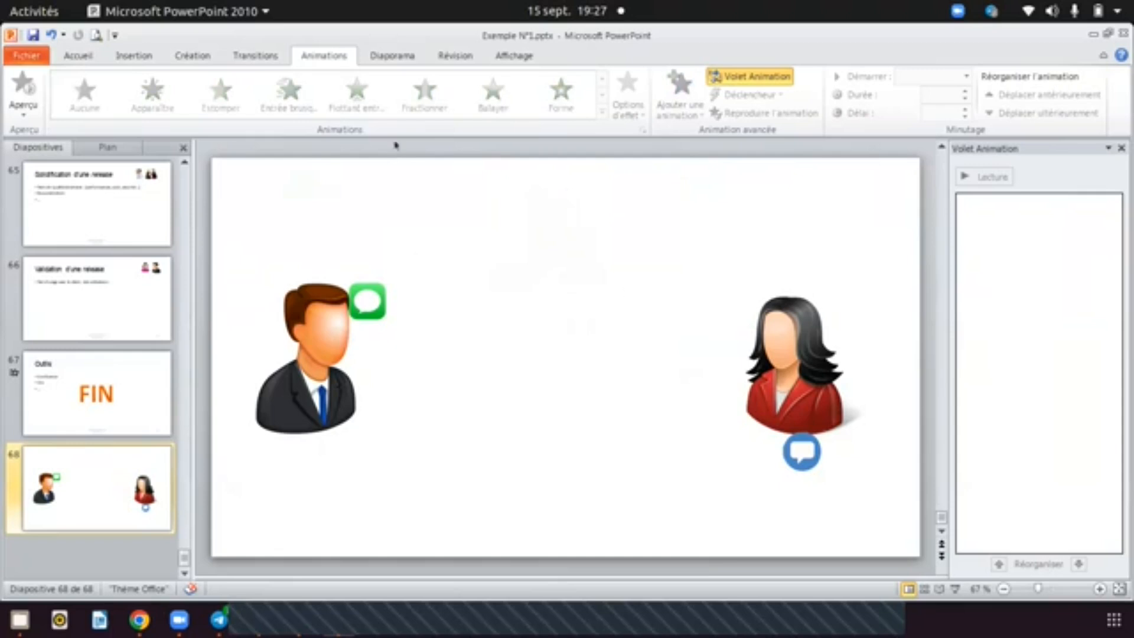
# - Give the green message icon a Lignes motion path running horizontally to the woman's head, and preview the animation
pyautogui.click(327, 300)
pyautogui.click(359, 302)
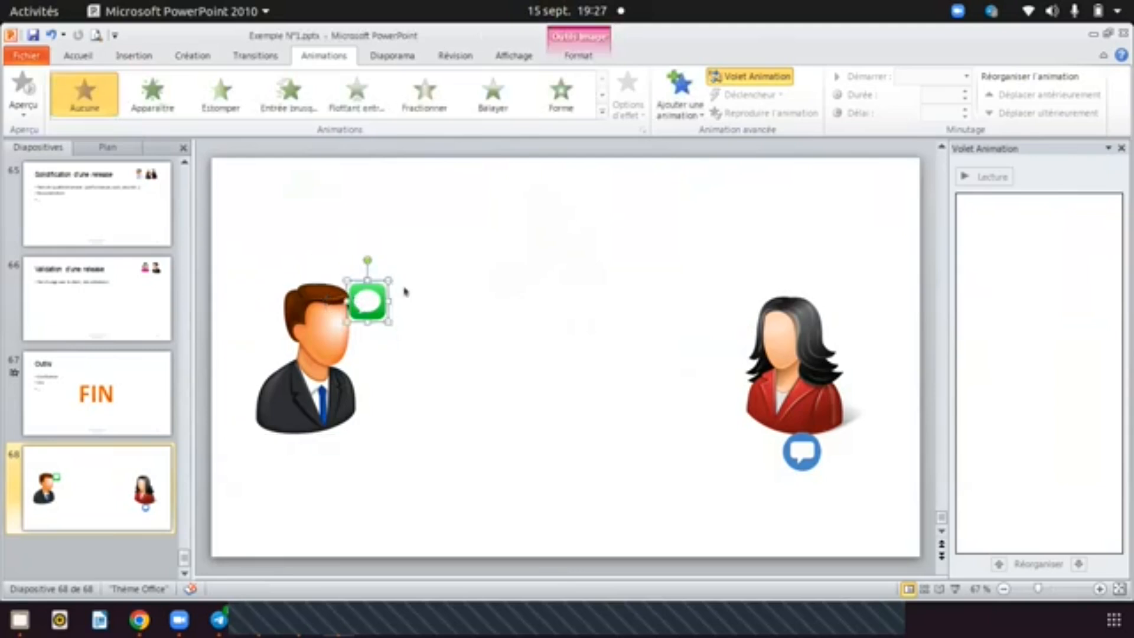
pyautogui.click(602, 111)
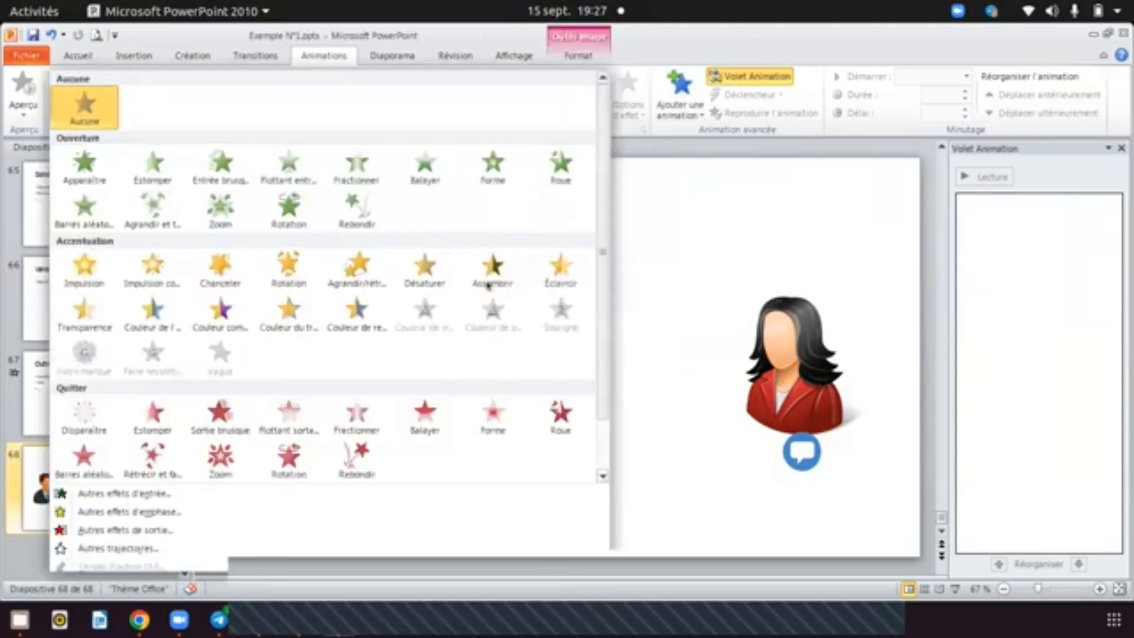
pyautogui.scroll(-1, 490, 284)
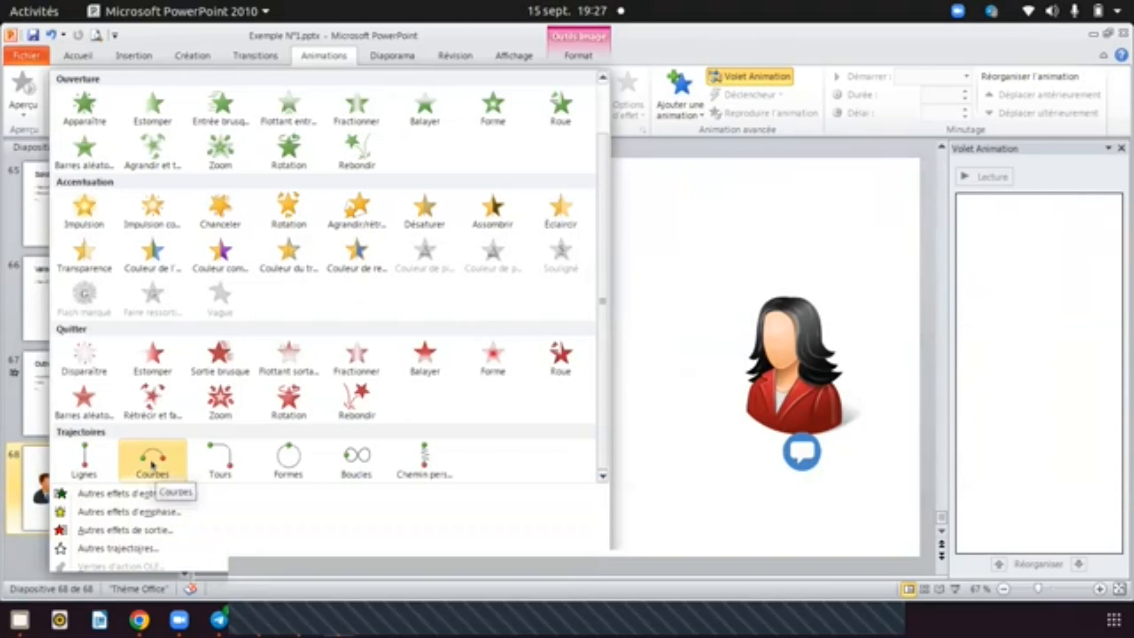
pyautogui.click(85, 462)
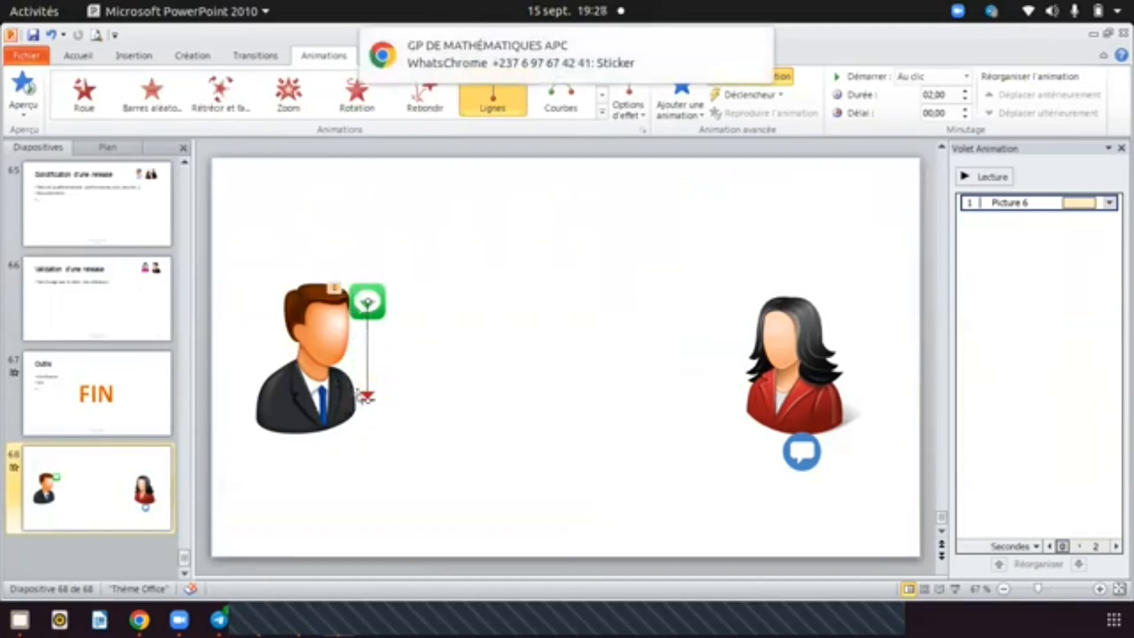
pyautogui.moveTo(367, 303)
pyautogui.mouseDown()
pyautogui.moveTo(531, 306)
pyautogui.moveTo(719, 268)
pyautogui.moveTo(774, 293)
pyautogui.mouseUp()
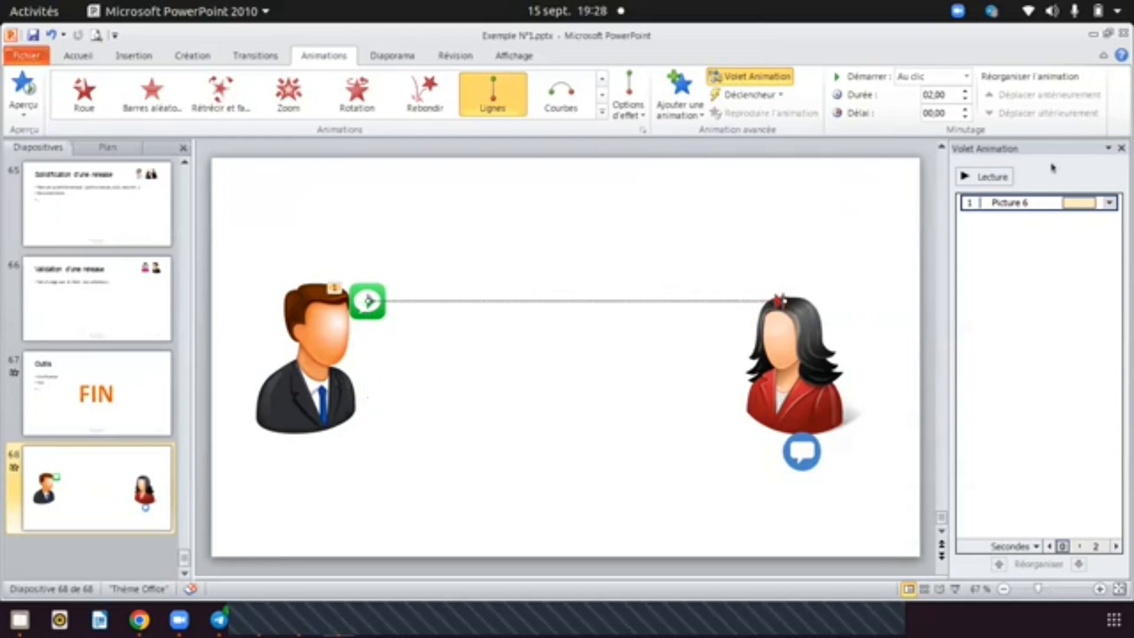
pyautogui.click(998, 177)
# - Give the blue message icon a Lignes motion path that ends at the man's torso
pyautogui.click(796, 452)
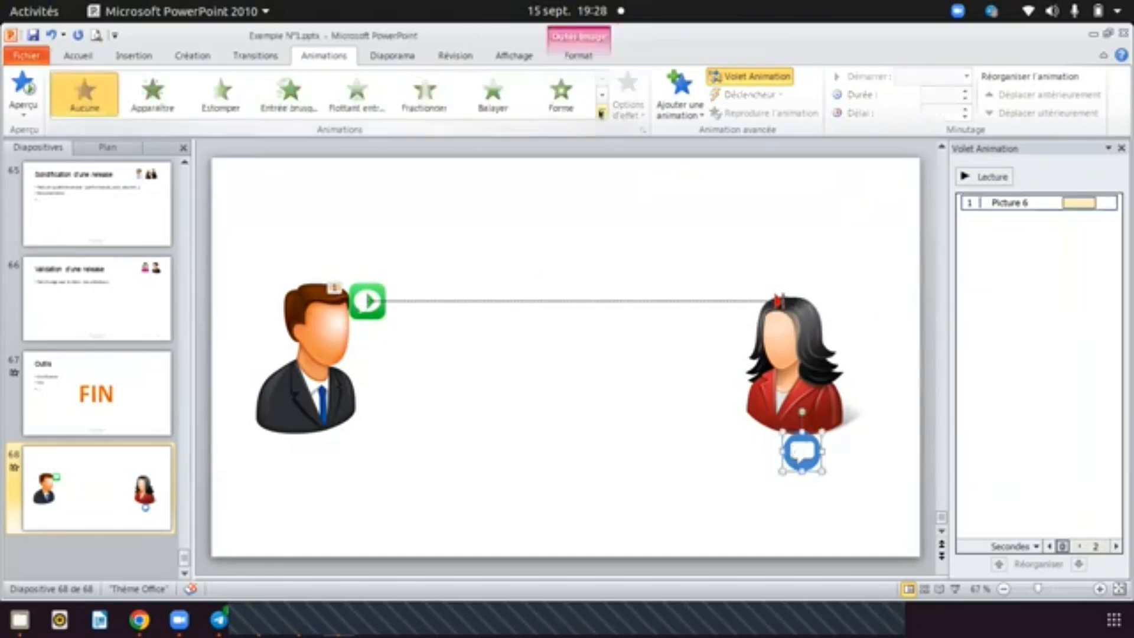
pyautogui.click(601, 111)
pyautogui.scroll(-1, 316, 363)
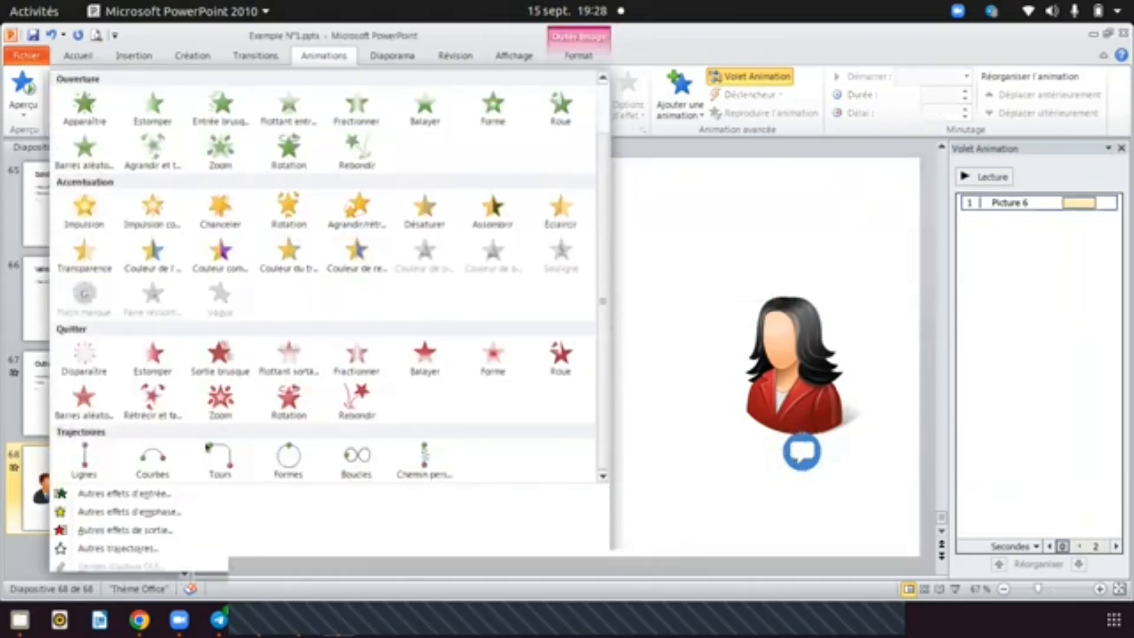
pyautogui.click(84, 459)
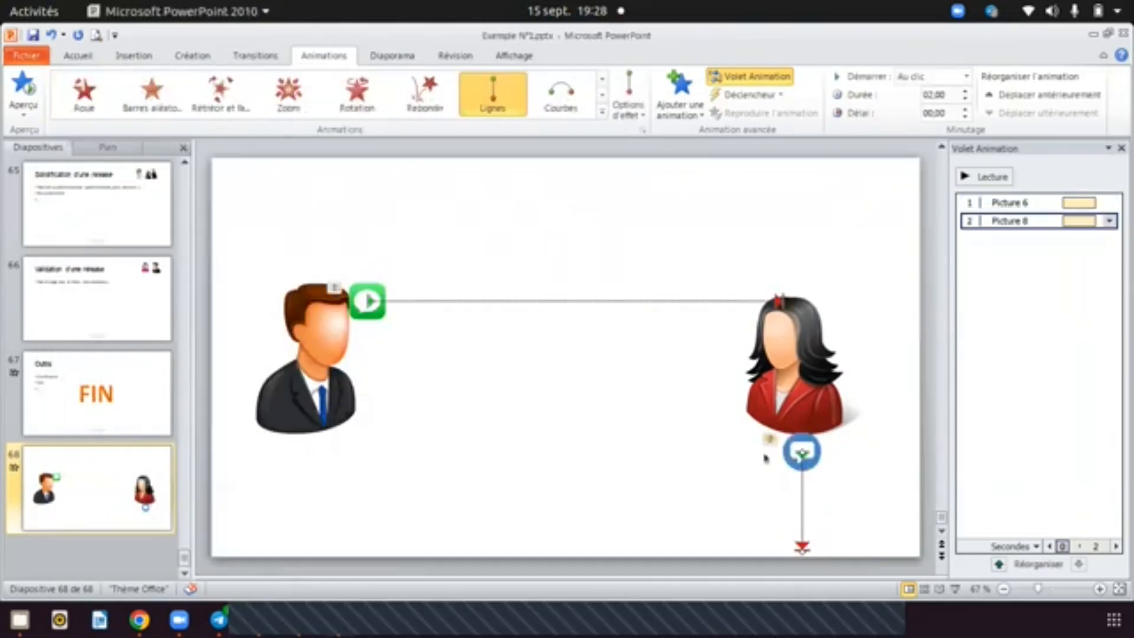
pyautogui.press('Down')
pyautogui.moveTo(801, 552)
pyautogui.mouseDown()
pyautogui.moveTo(696, 473)
pyautogui.moveTo(506, 436)
pyautogui.moveTo(328, 428)
pyautogui.mouseUp()
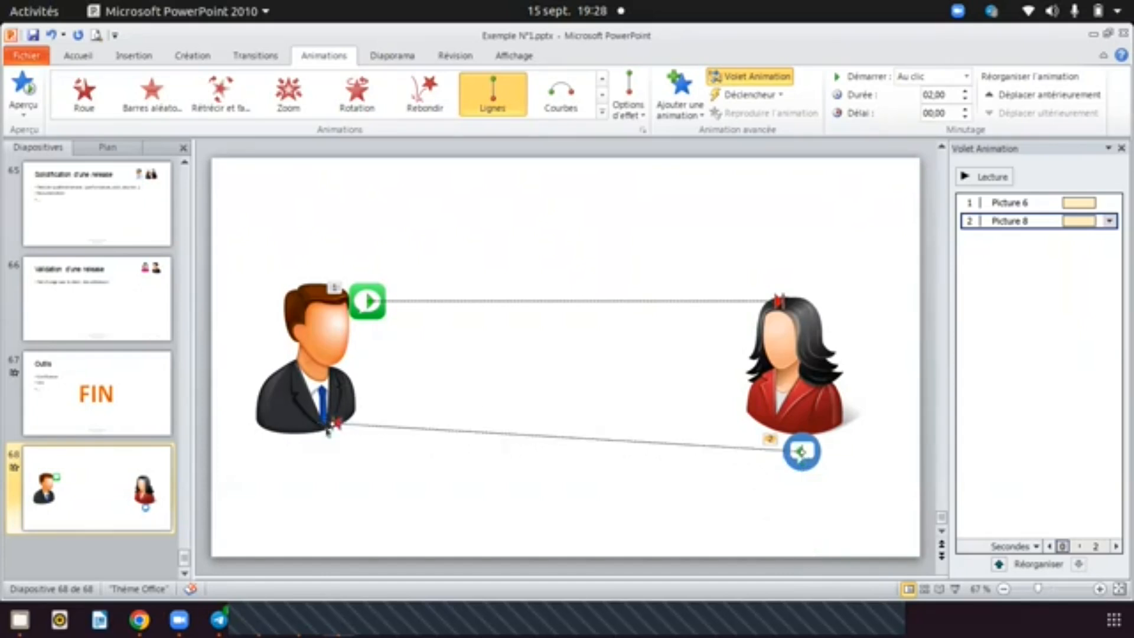
# - Move the blue icon beside the woman's shoulder, level its motion path so it ends at the man's side, and preview the animation
pyautogui.moveTo(801, 452); pyautogui.dragTo(745, 413)
pyautogui.click(287, 386)
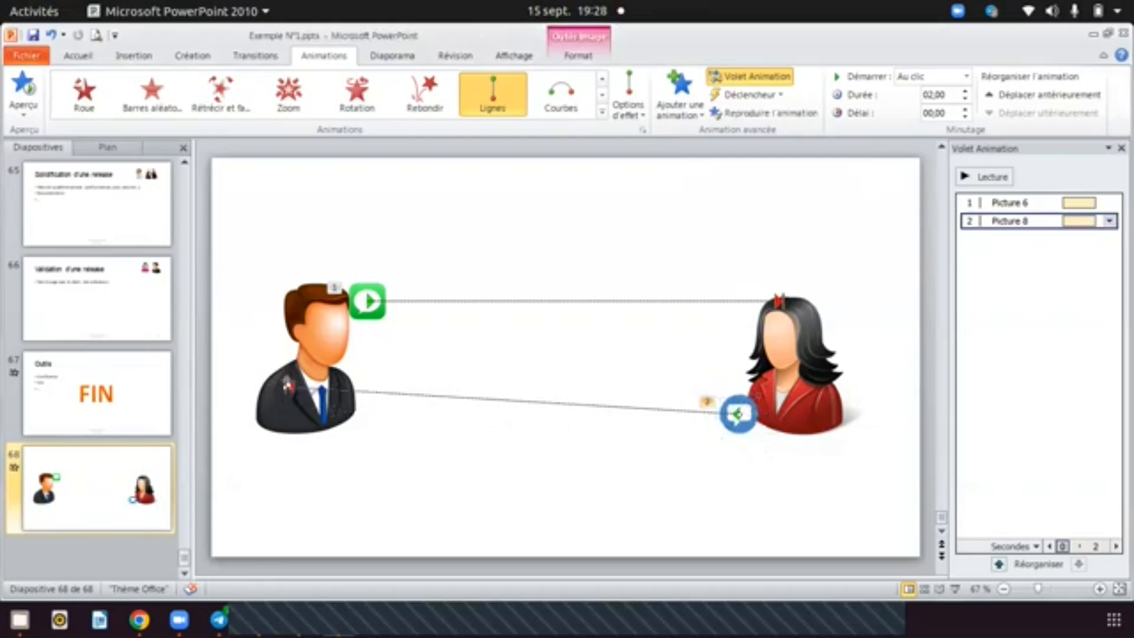
pyautogui.moveTo(277, 384); pyautogui.dragTo(333, 413)
pyautogui.click(981, 176)
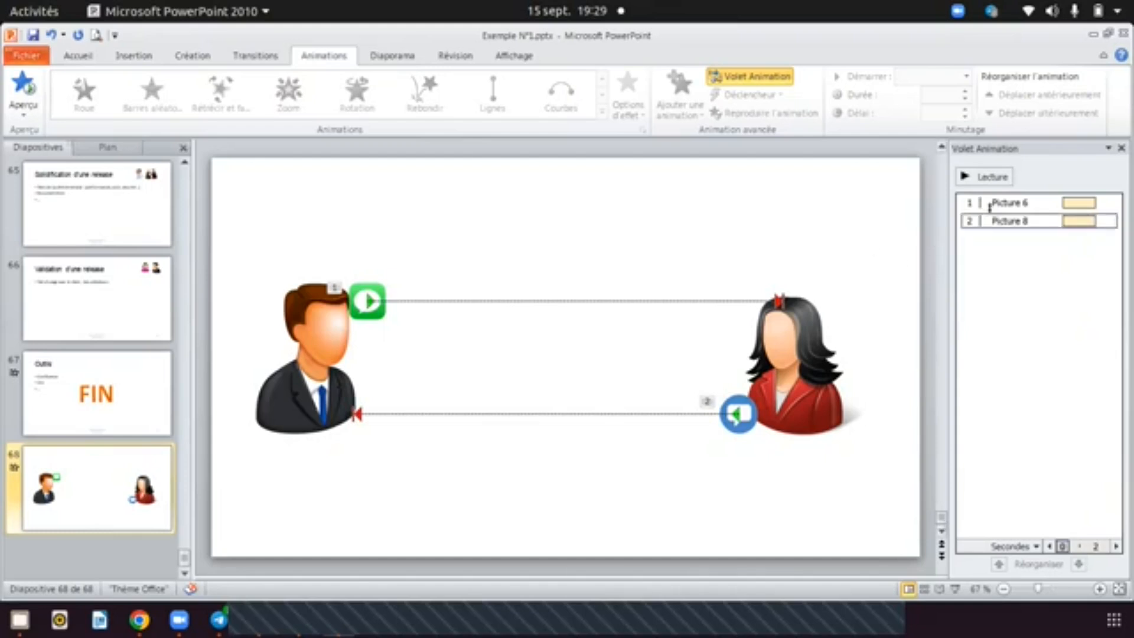
pyautogui.click(1006, 201)
pyautogui.hotkey('shift', 'Down')
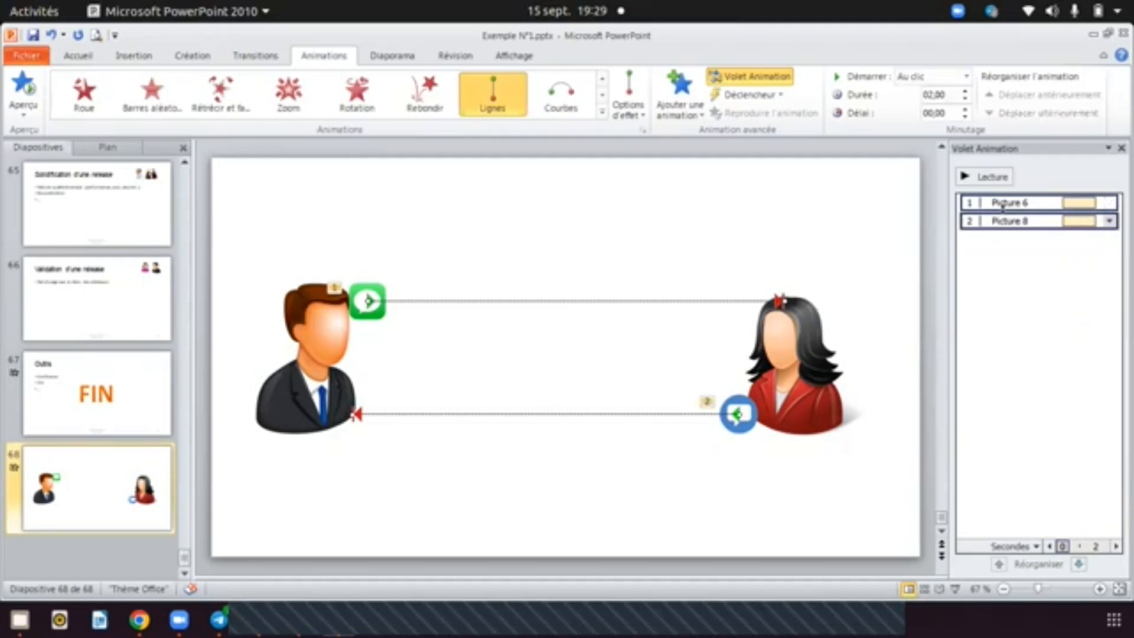
pyautogui.click(779, 94)
pyautogui.moveTo(793, 114)
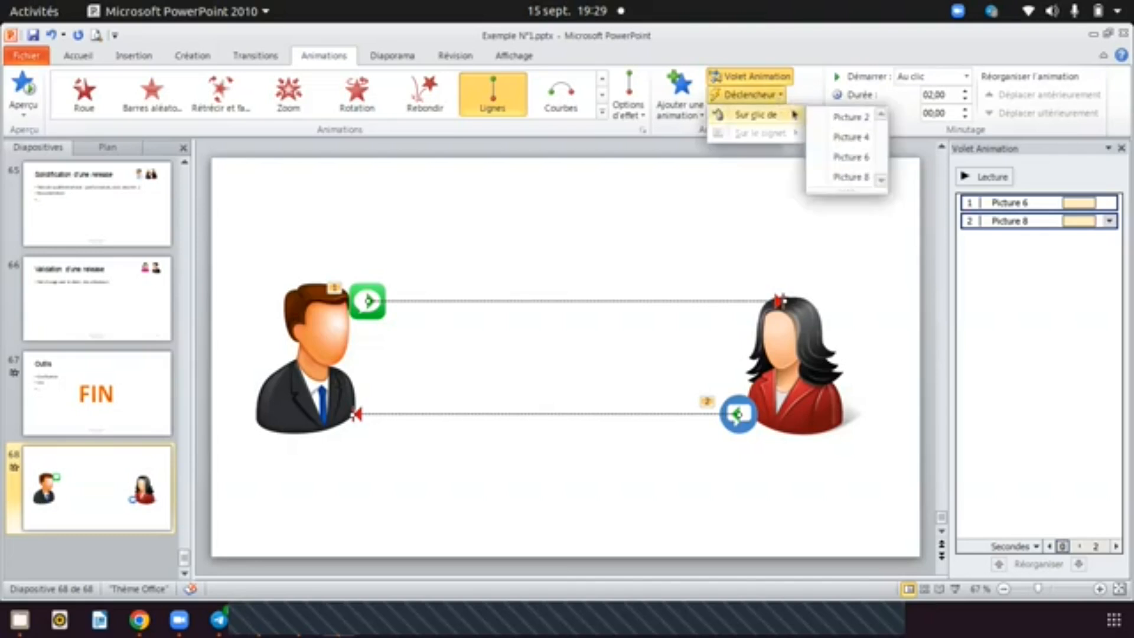
pyautogui.click(808, 92)
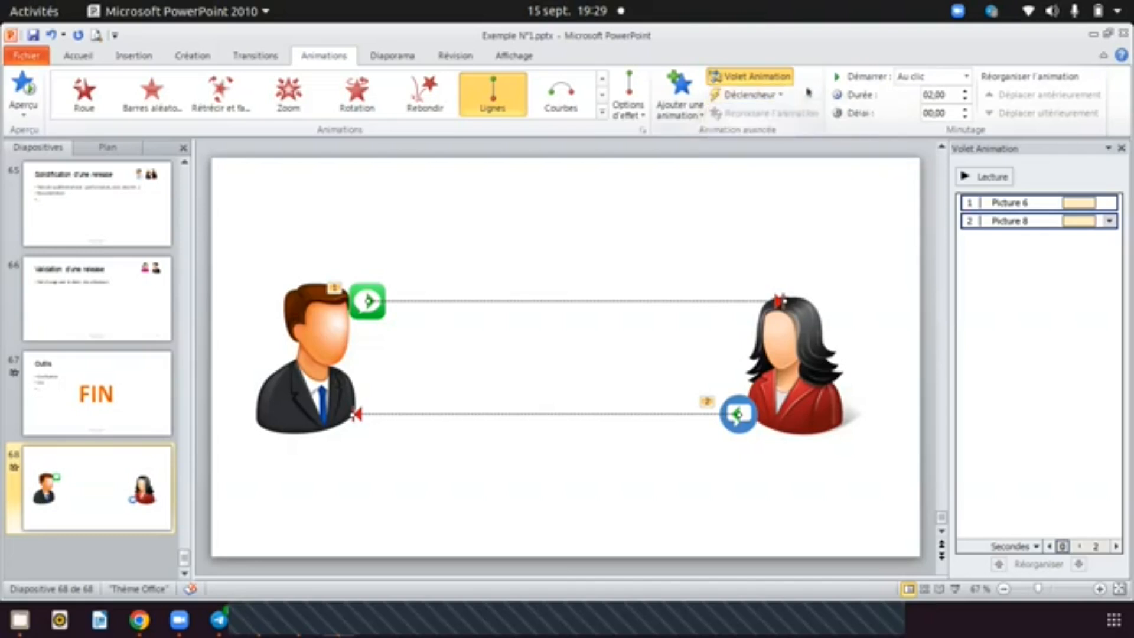
pyautogui.rightClick(1033, 202)
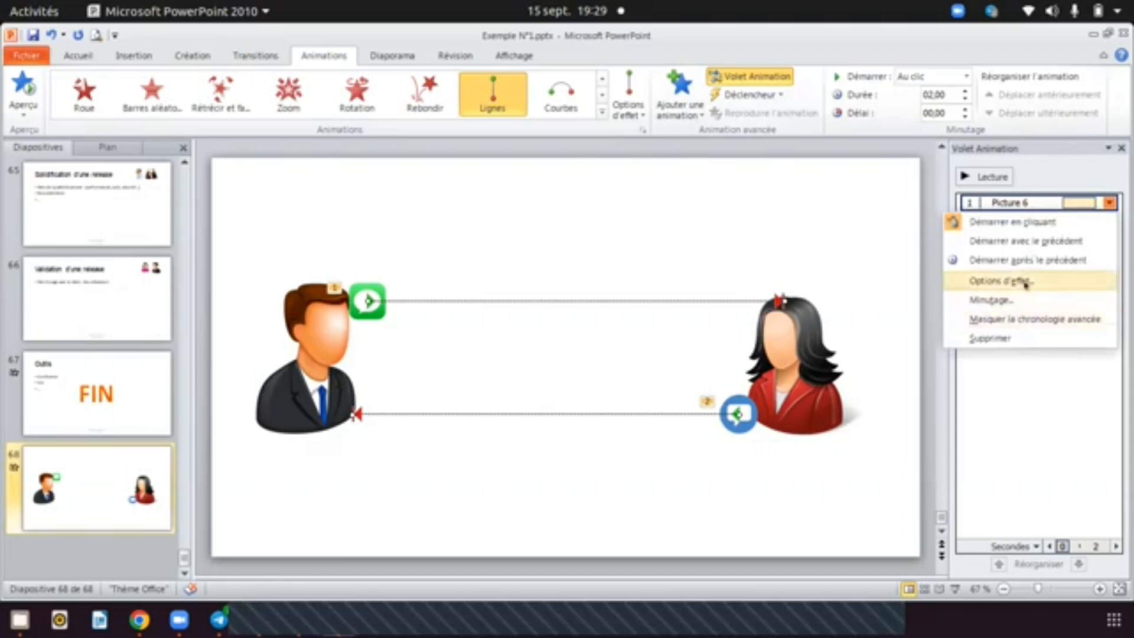
pyautogui.click(1045, 392)
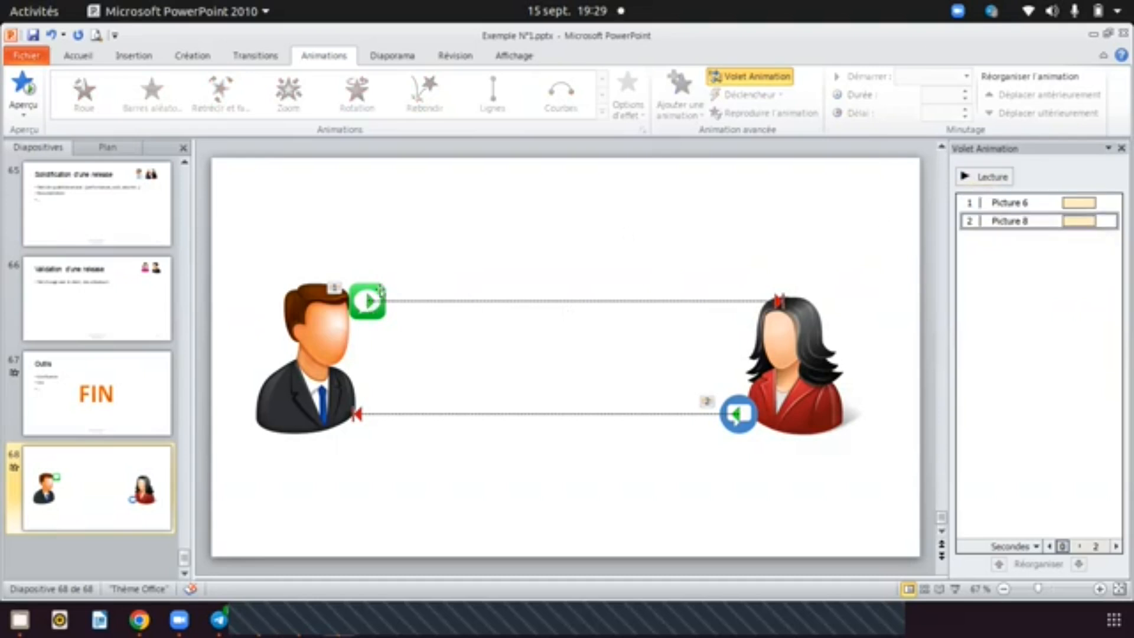
# - Add a second animation to the green icon, a Courbes motion path arching upward from the man to the woman's head
pyautogui.click(379, 293)
pyautogui.click(418, 300)
pyautogui.click(374, 292)
pyautogui.click(680, 106)
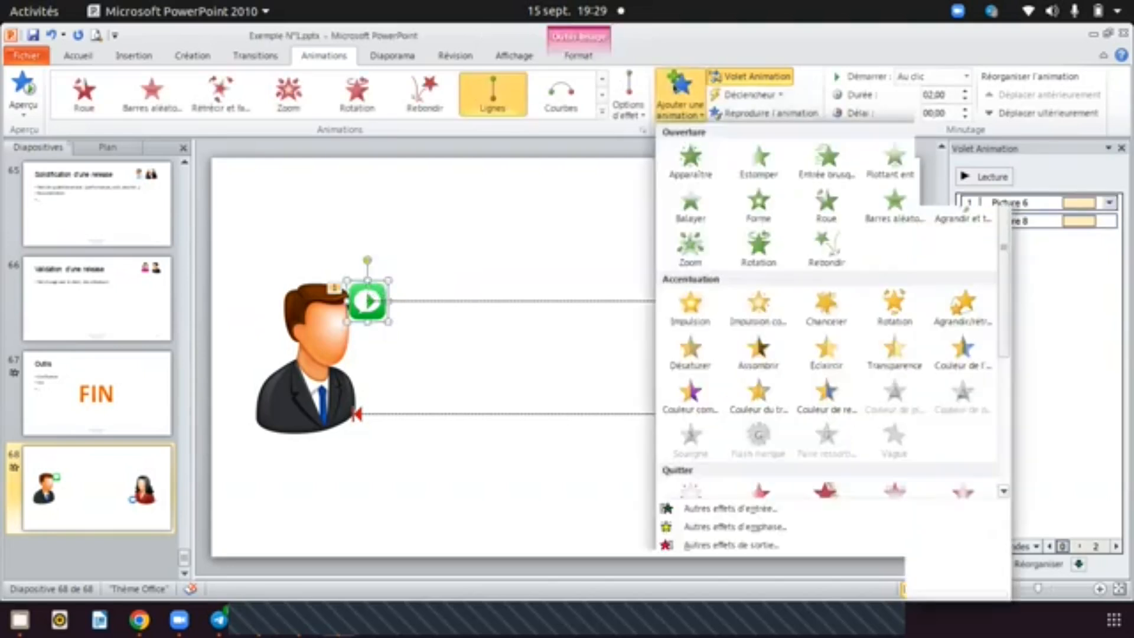
pyautogui.scroll(-3, 792, 462)
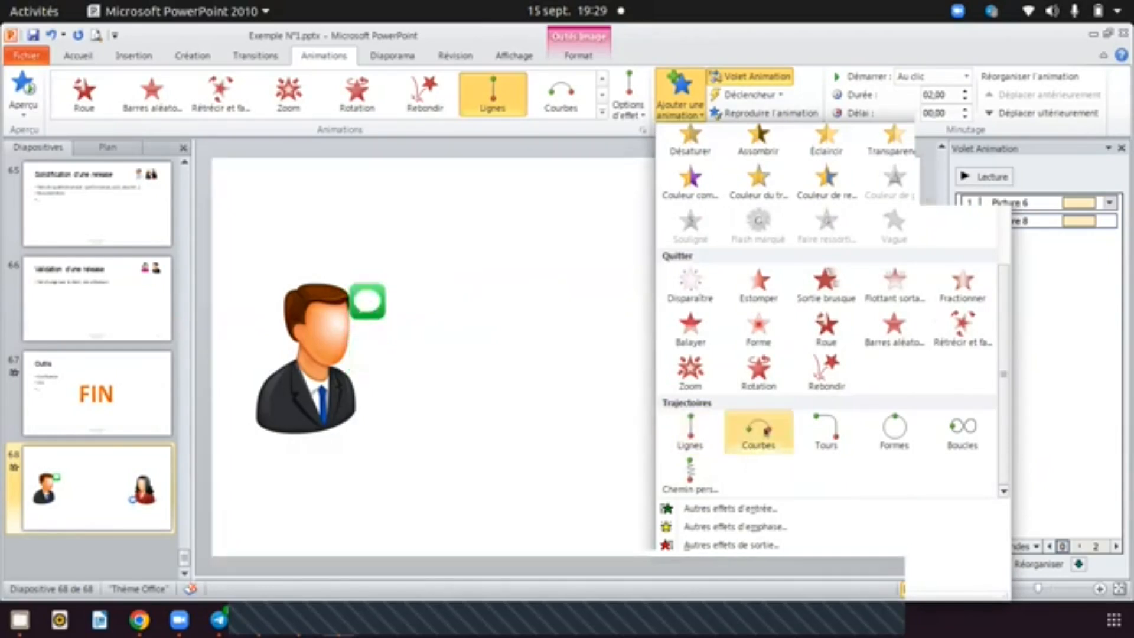
pyautogui.click(758, 431)
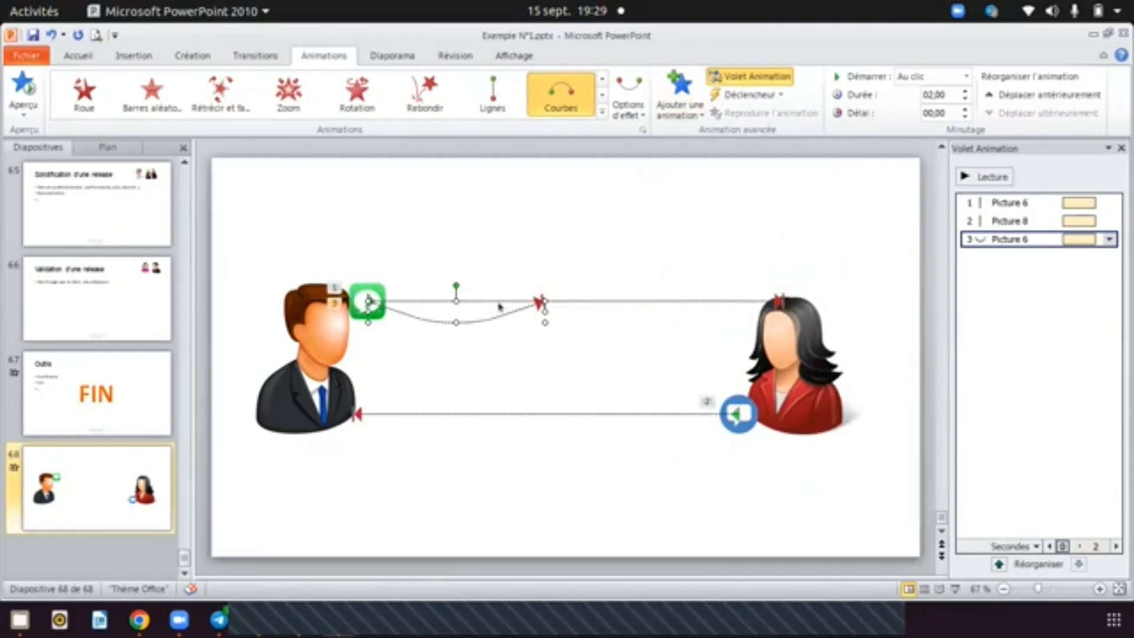
pyautogui.moveTo(455, 322); pyautogui.dragTo(547, 240)
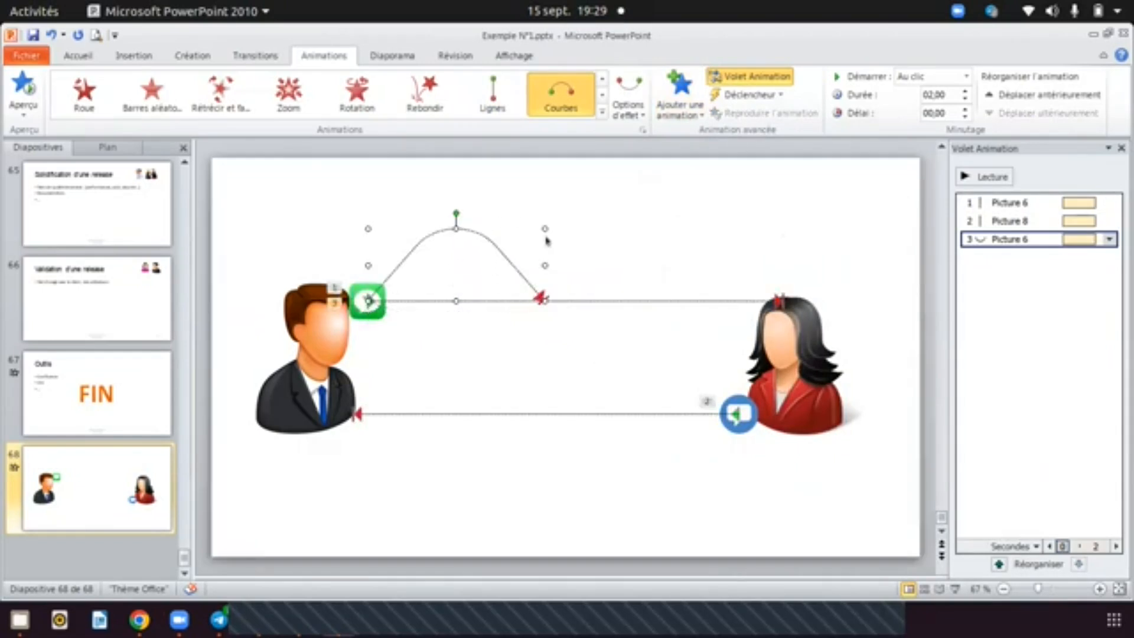
pyautogui.moveTo(540, 298); pyautogui.dragTo(757, 304)
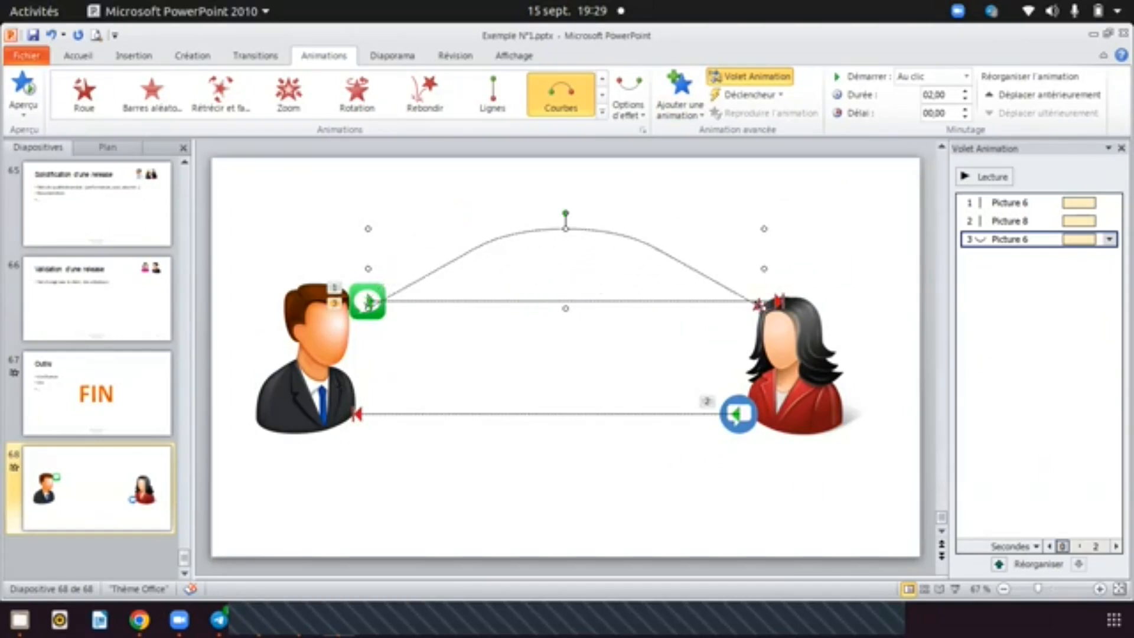
pyautogui.click(697, 332)
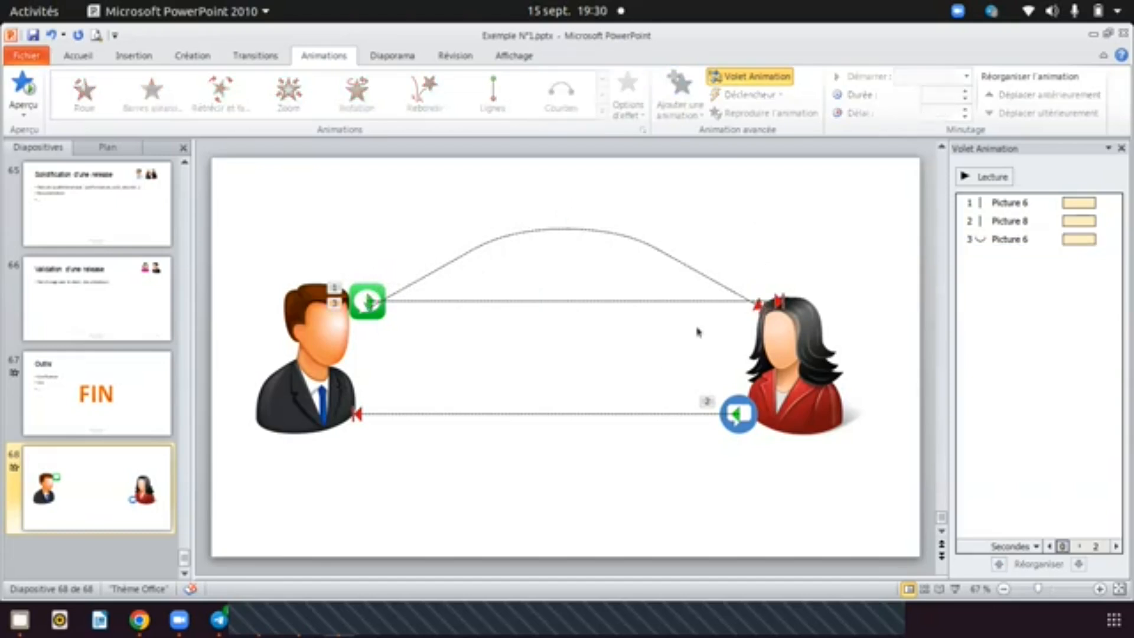
pyautogui.click(1025, 239)
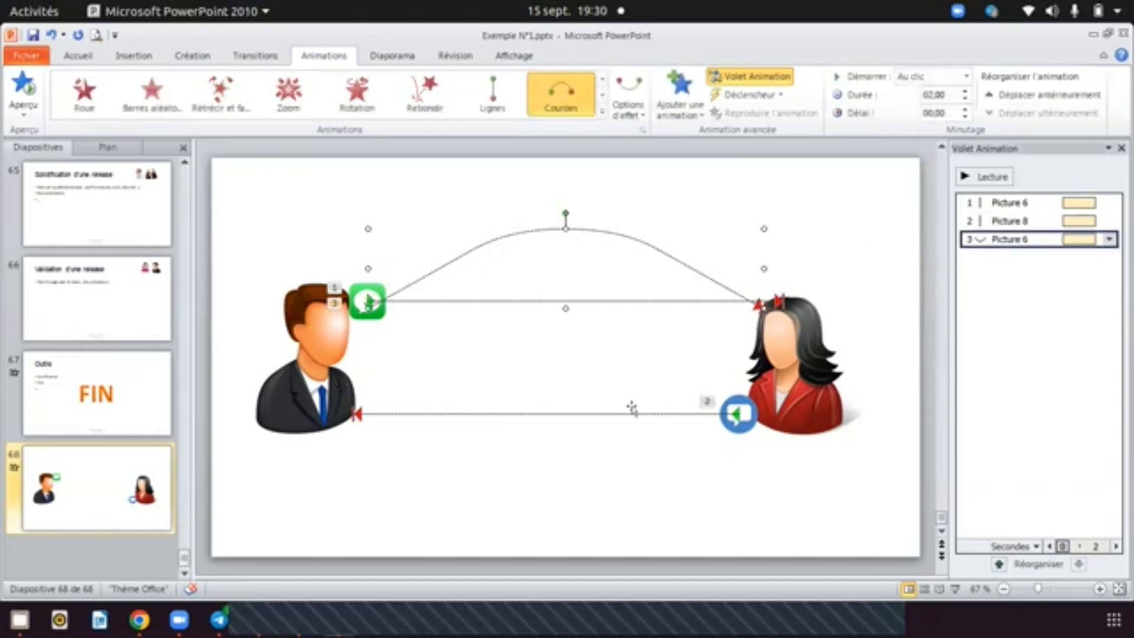
# - Change the blue icon's motion path to Courbes and end the curve at the man's side
pyautogui.click(739, 415)
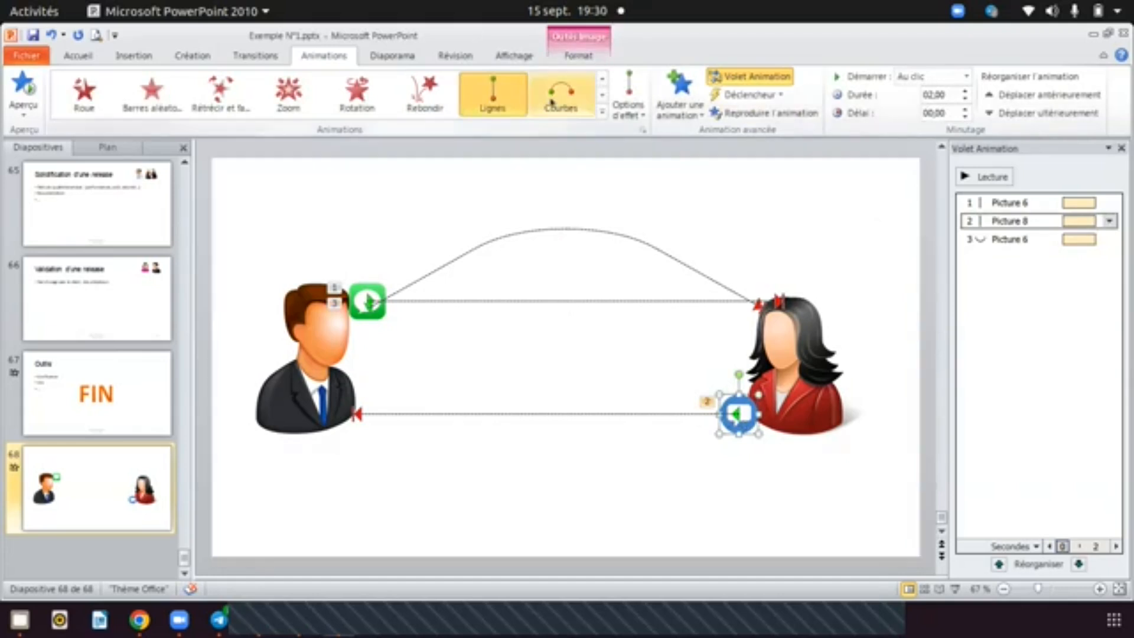
pyautogui.click(551, 101)
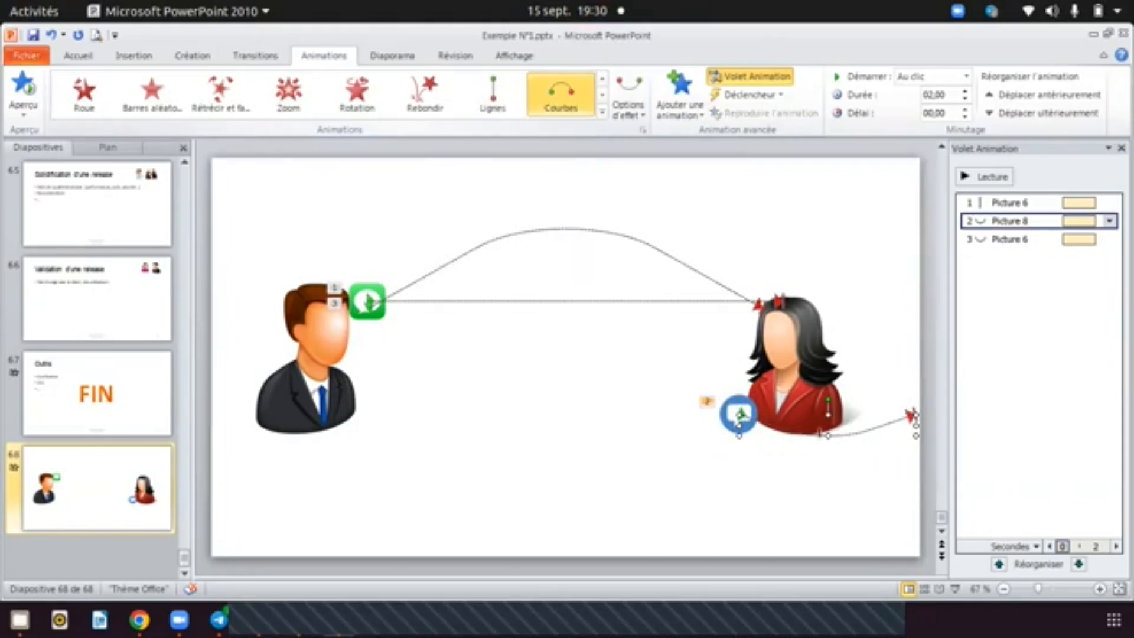
pyautogui.click(511, 433)
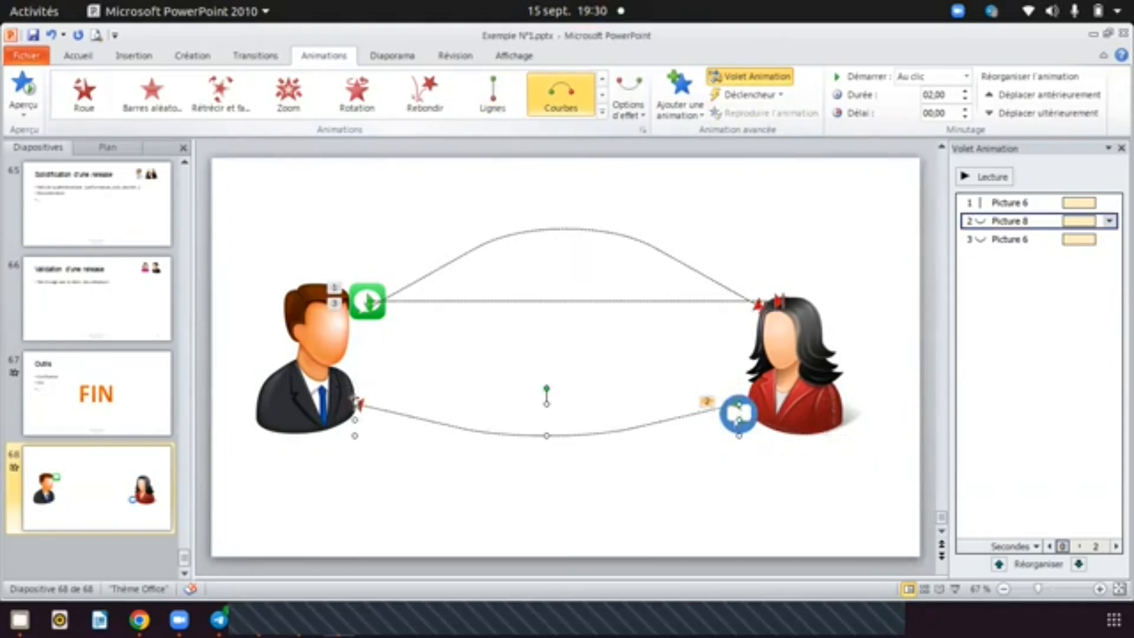
# - Deepen the downward arc of the blue icon's Courbes motion path
pyautogui.moveTo(544, 452); pyautogui.dragTo(581, 474)
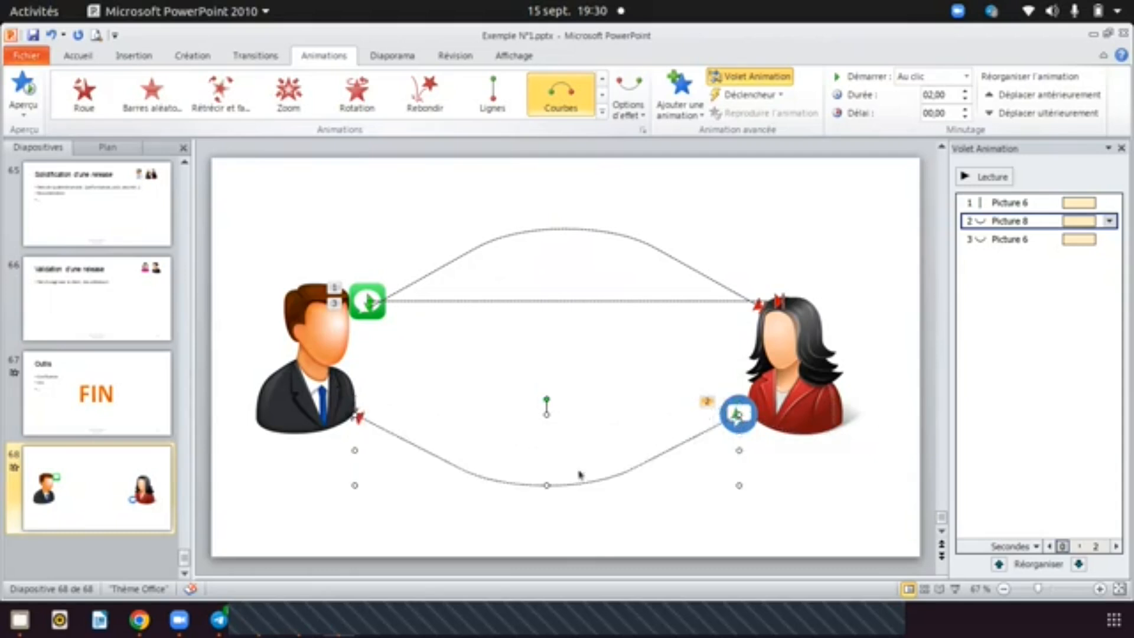
pyautogui.click(830, 454)
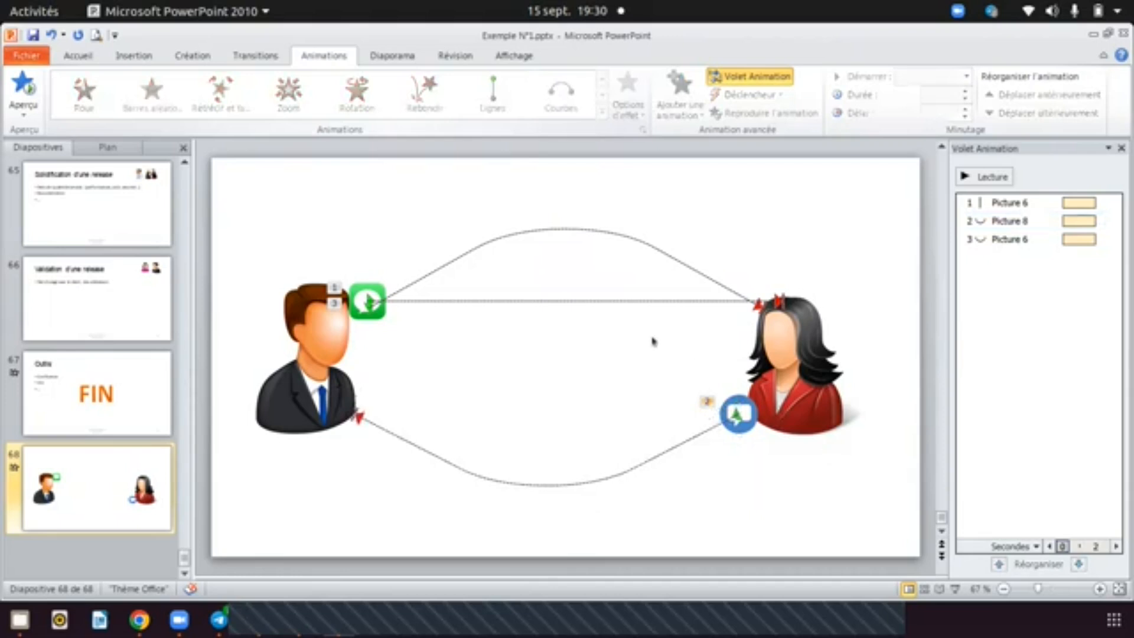
# - Undo the blue icon's switch to a Courbes path, restoring its straight Lignes path to the man's side
pyautogui.click(739, 411)
pyautogui.click(637, 400)
pyautogui.hotkey('ctrl', 'z')
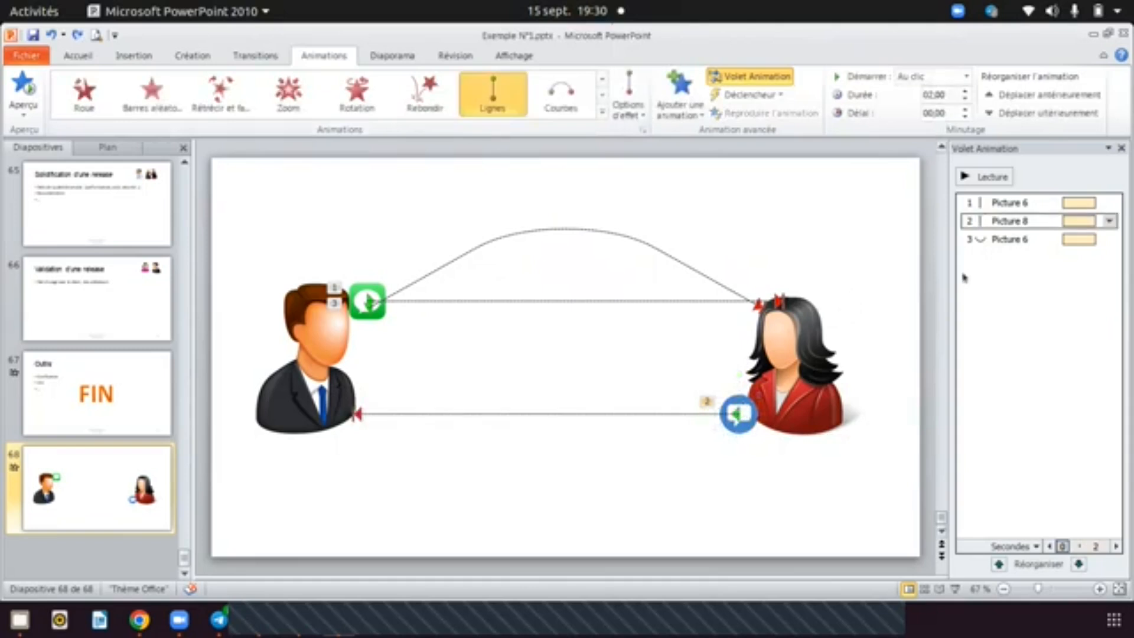
pyautogui.click(745, 412)
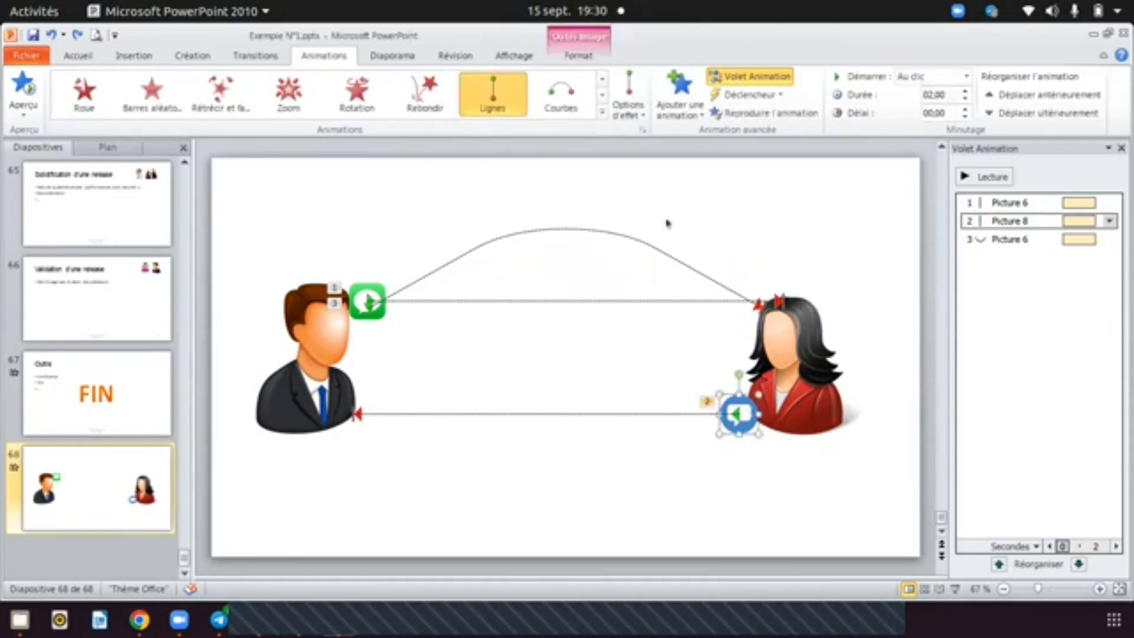
pyautogui.click(805, 448)
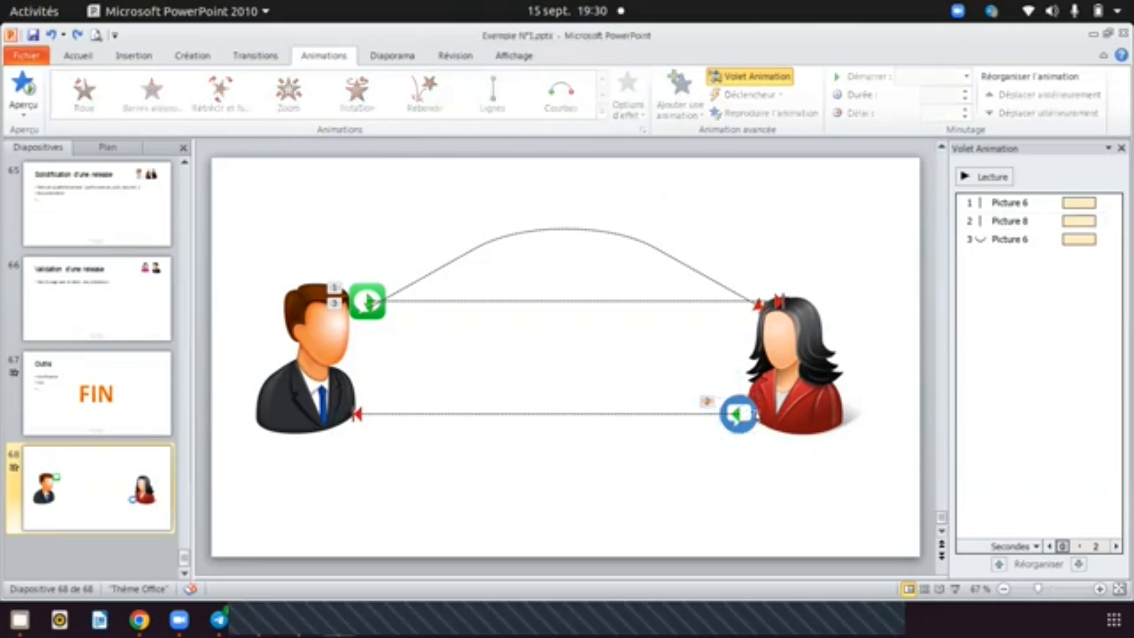
# - Add a second animation to the blue icon, a Courbes path arching deeply downward to the man's side, and preview the sequence
pyautogui.click(747, 416)
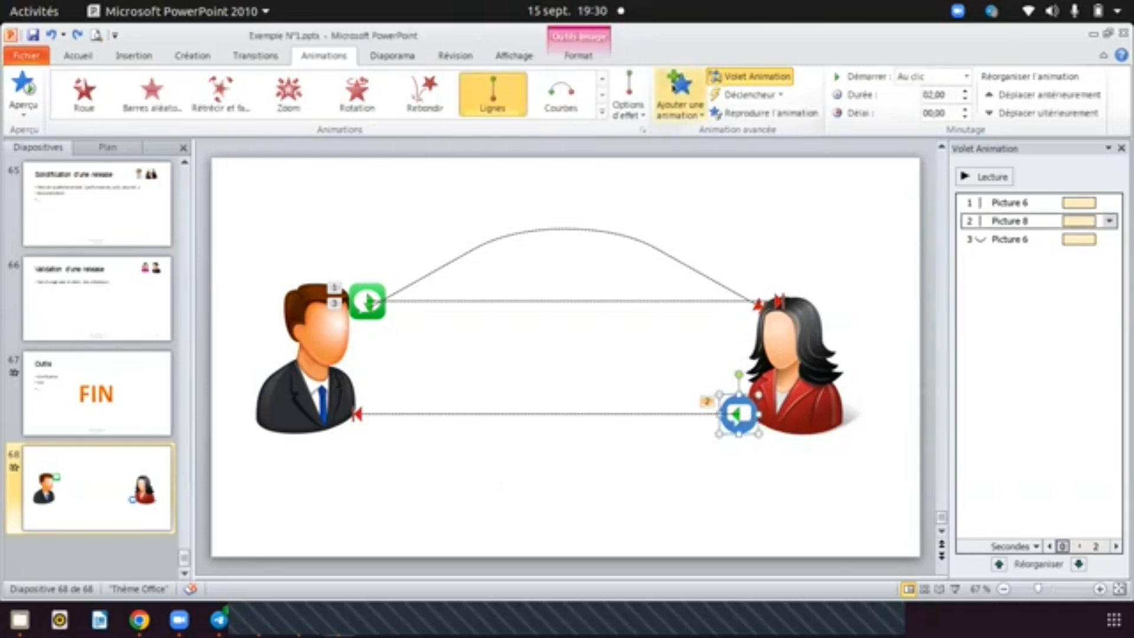
pyautogui.click(679, 95)
pyautogui.scroll(-3, 855, 426)
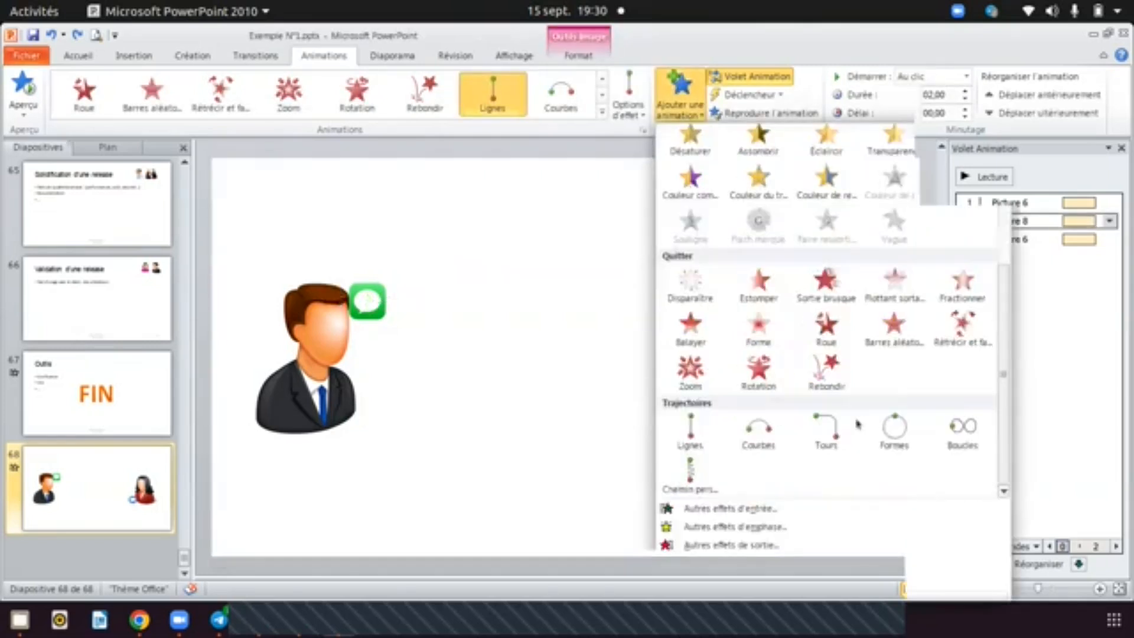
pyautogui.click(758, 428)
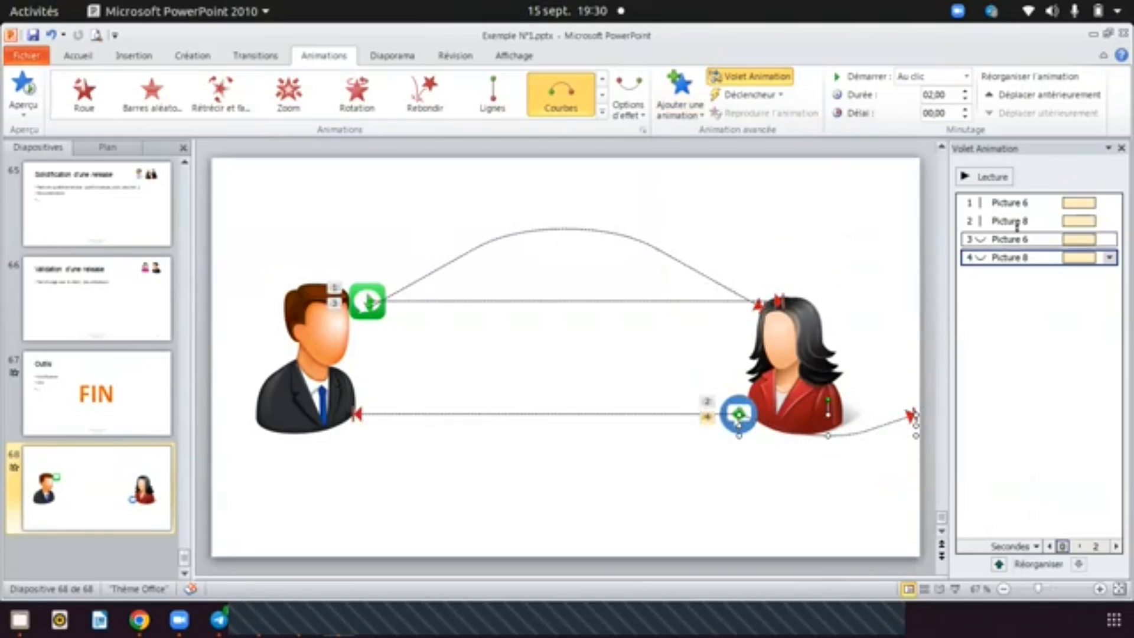
pyautogui.moveTo(767, 432)
pyautogui.mouseDown()
pyautogui.moveTo(453, 458)
pyautogui.moveTo(356, 435)
pyautogui.mouseUp()
pyautogui.doubleClick(355, 435)
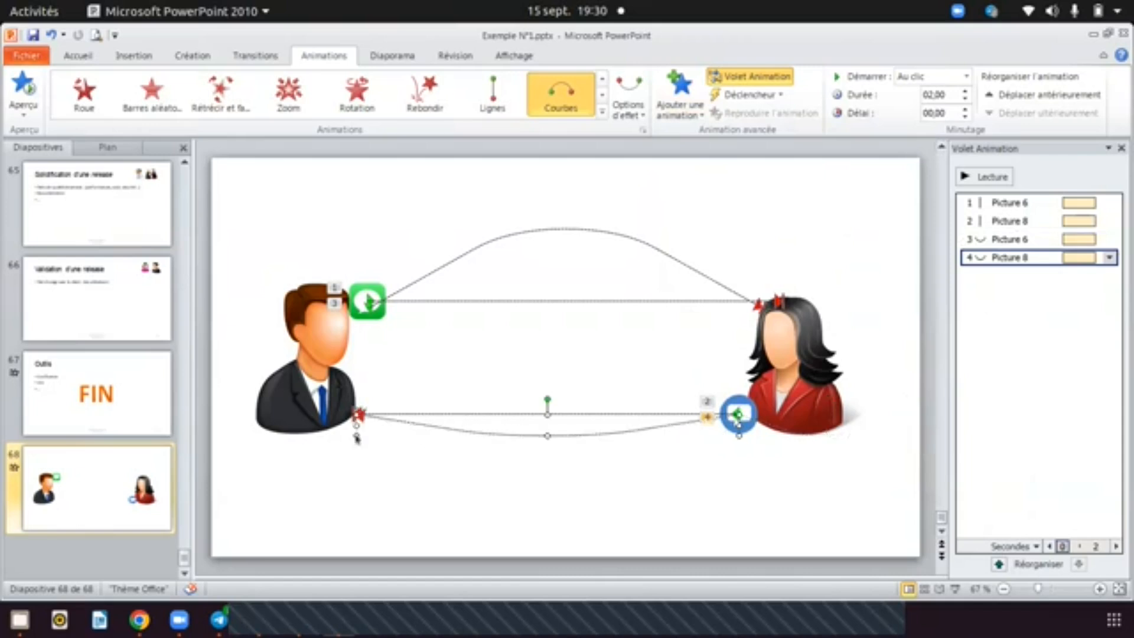
pyautogui.moveTo(548, 436); pyautogui.dragTo(542, 502)
pyautogui.click(867, 476)
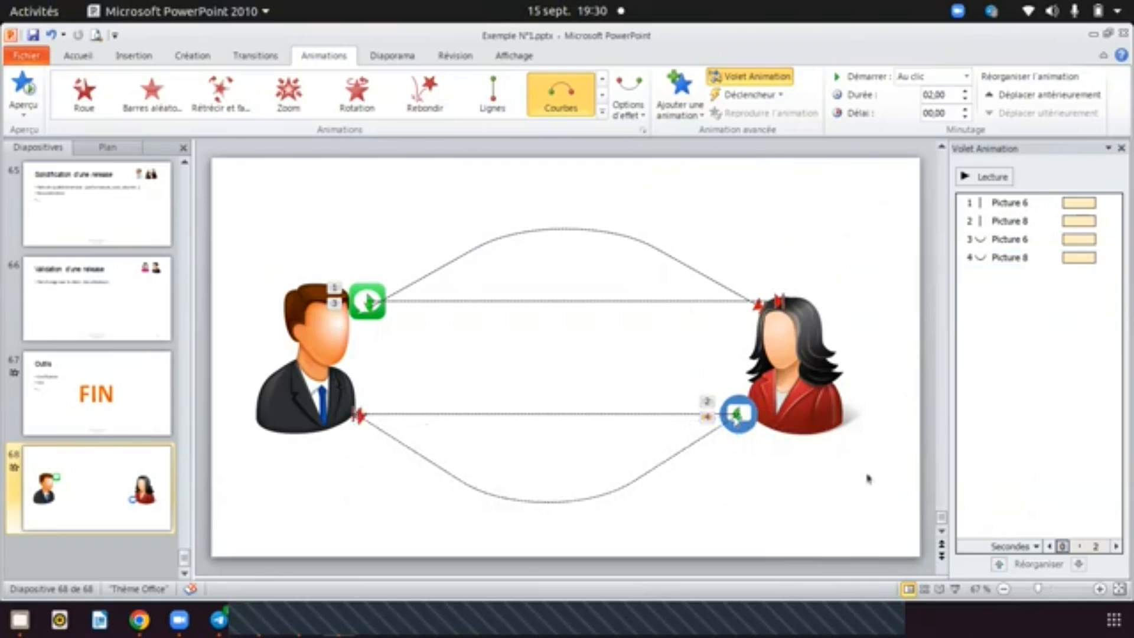
pyautogui.click(990, 177)
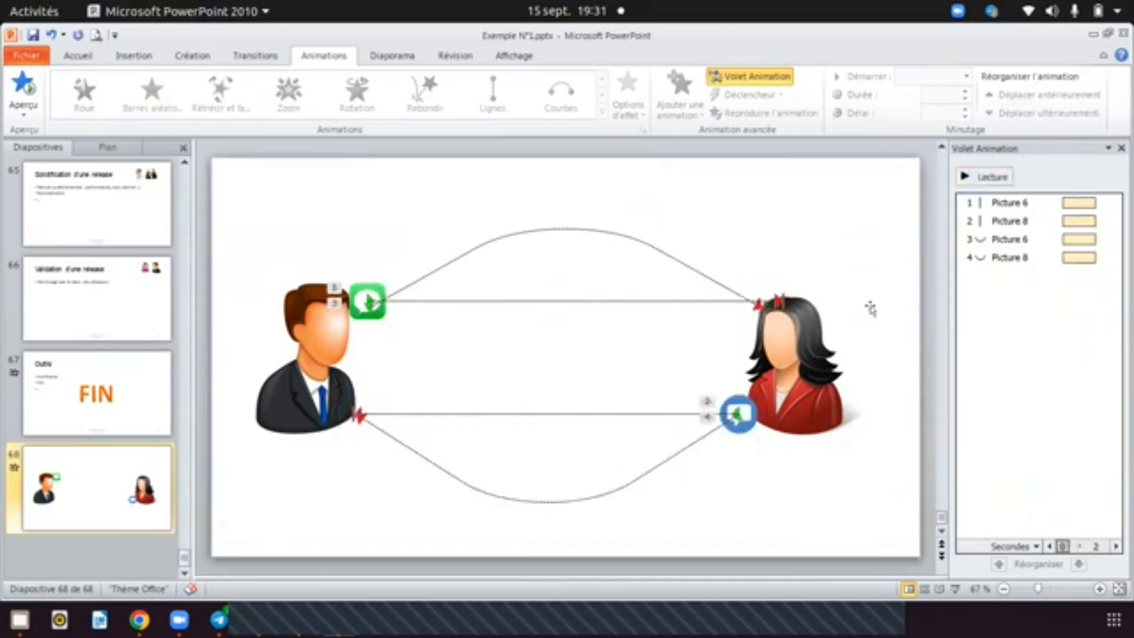
# - For both Courbes animations together, set the after-animation effect to Masquer au prochain clic
pyautogui.click(1020, 236)
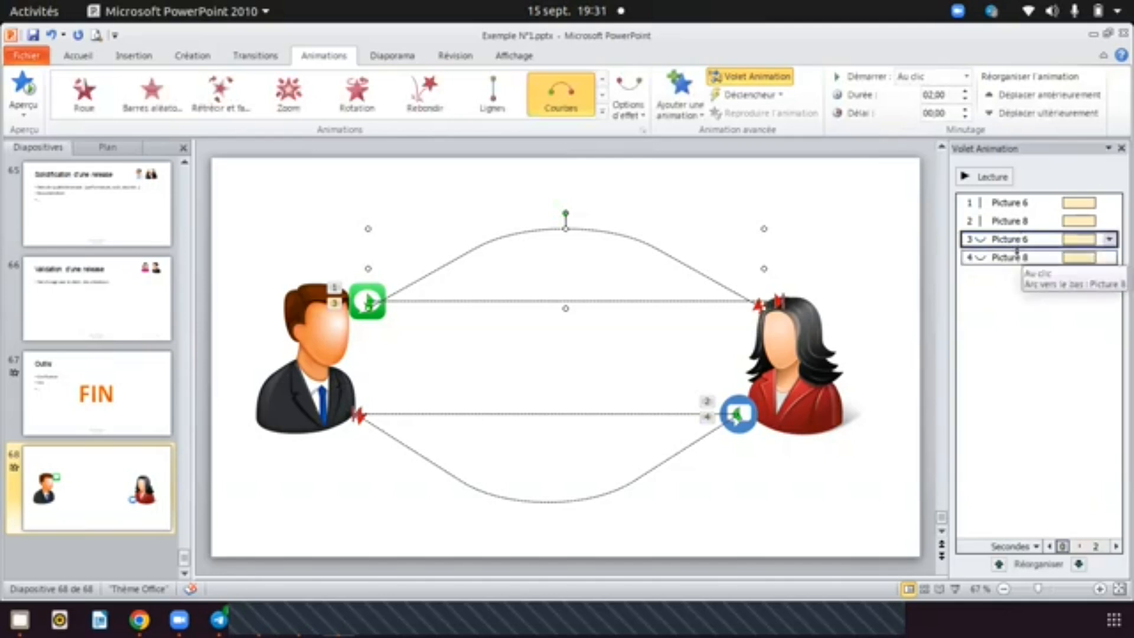
pyautogui.click(1017, 255)
pyautogui.rightClick(1017, 255)
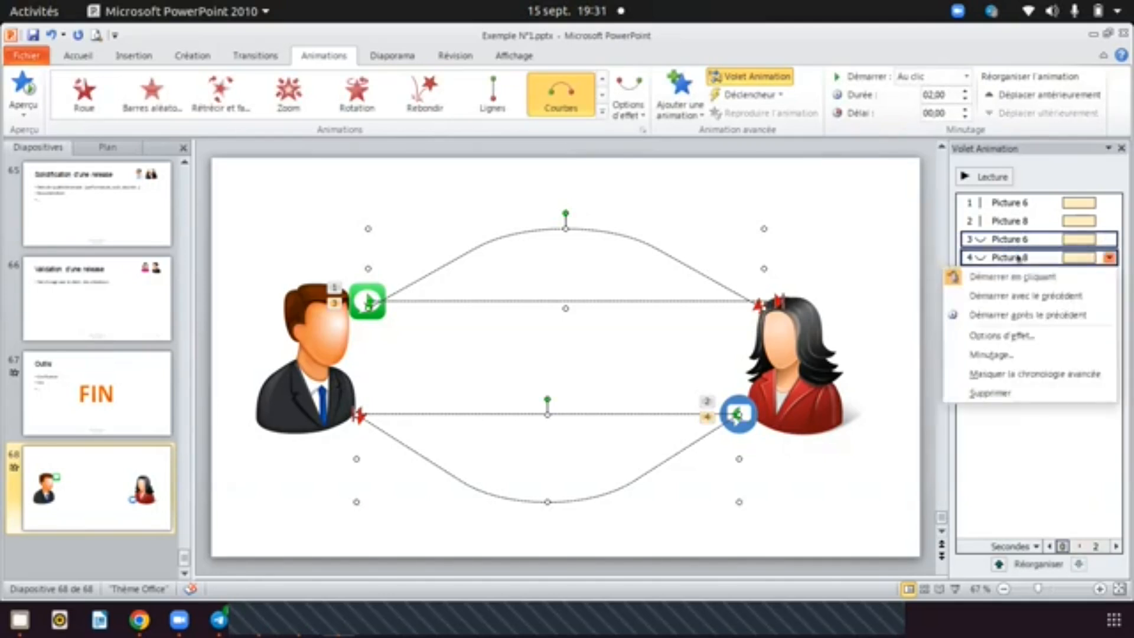
pyautogui.click(1003, 337)
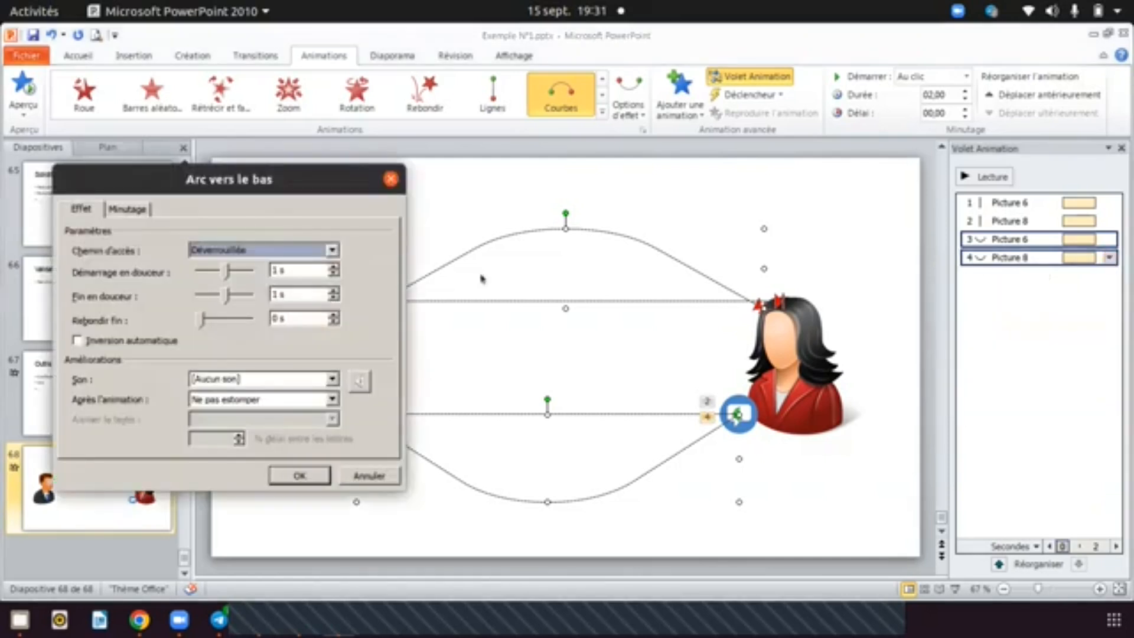
pyautogui.moveTo(152, 180); pyautogui.dragTo(300, 168)
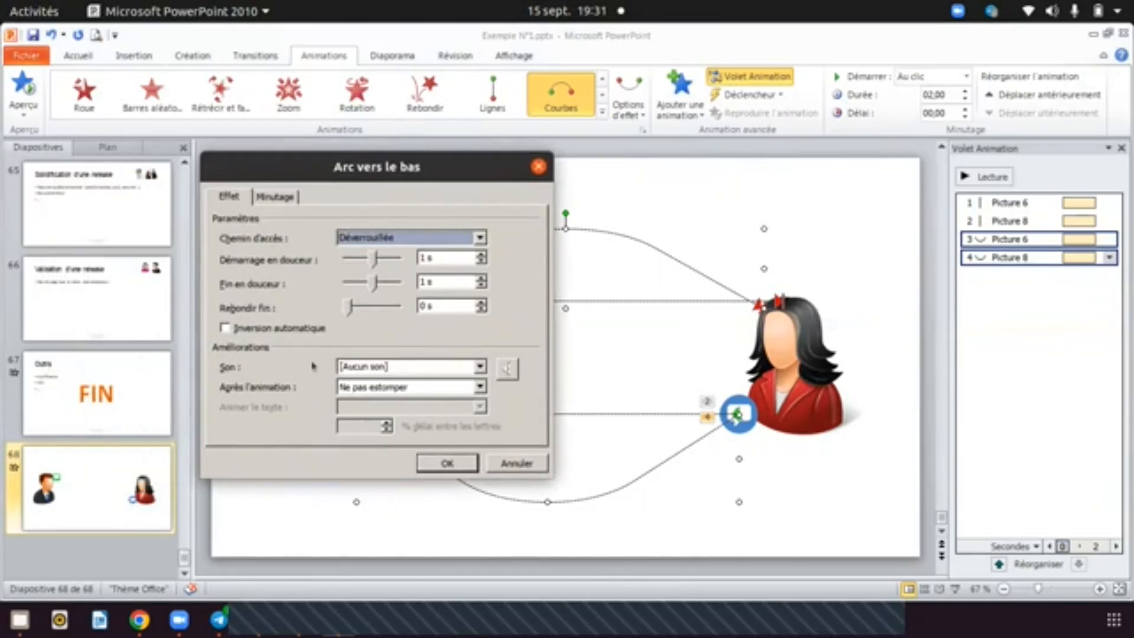
pyautogui.click(376, 367)
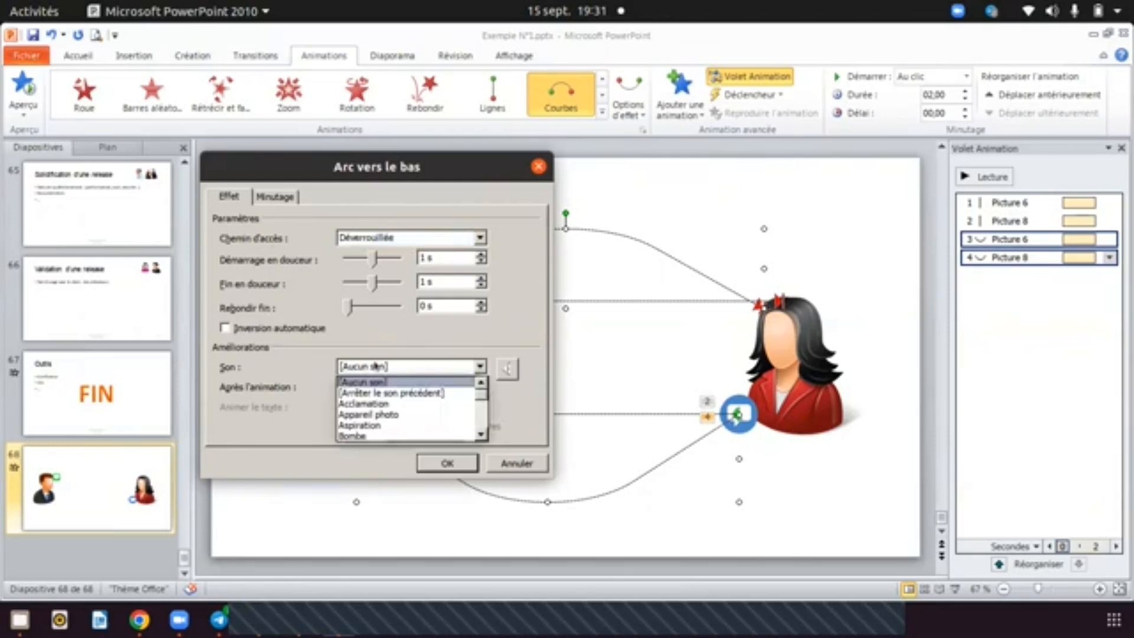
pyautogui.click(376, 367)
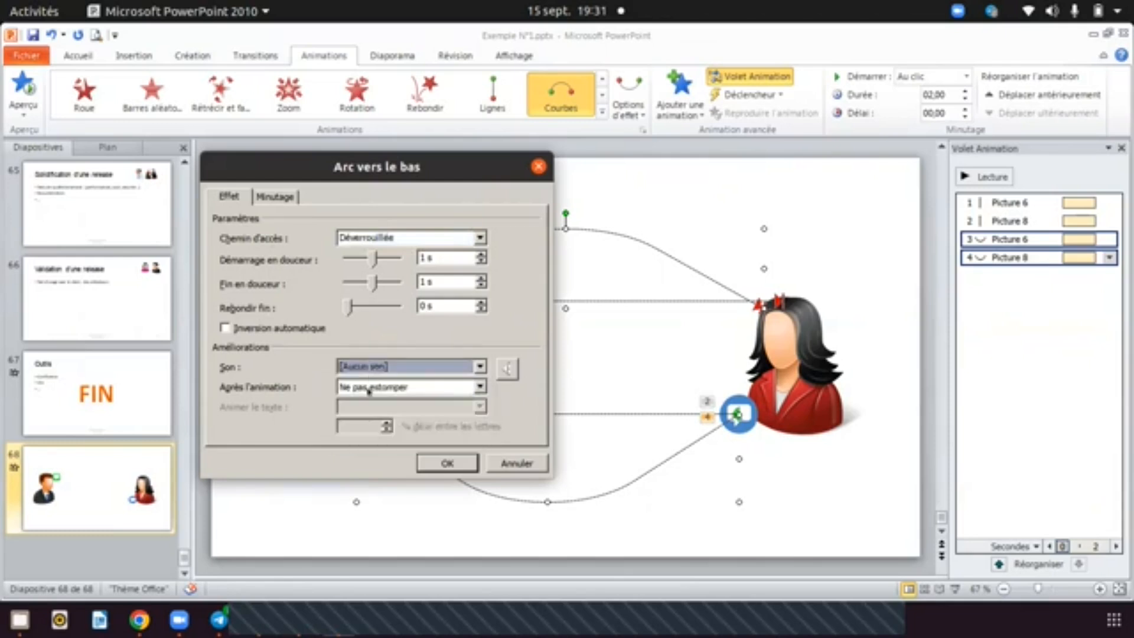
pyautogui.click(369, 390)
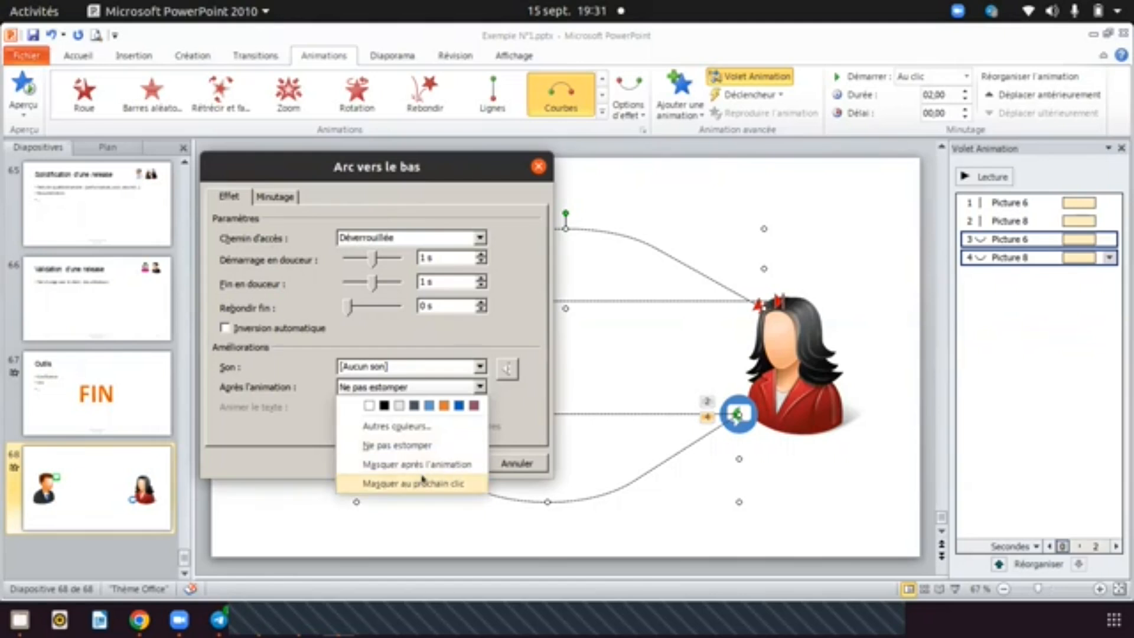
pyautogui.click(423, 481)
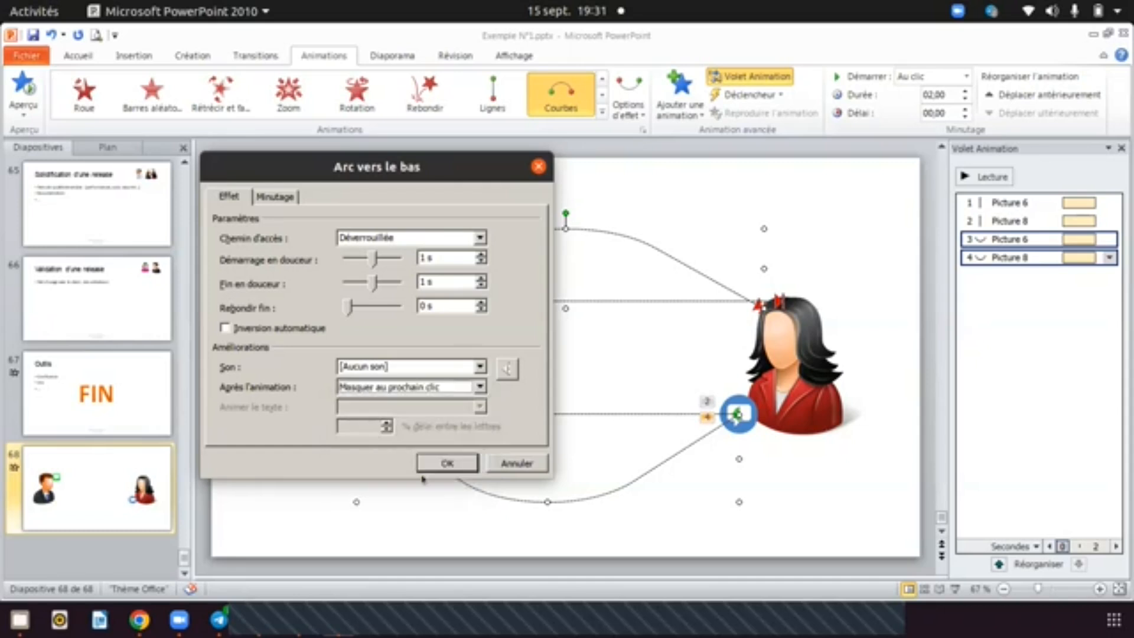
# - Set both Courbes animations to repeat Jusqu'à la fin de la diapositive and apply the effect settings
pyautogui.click(271, 195)
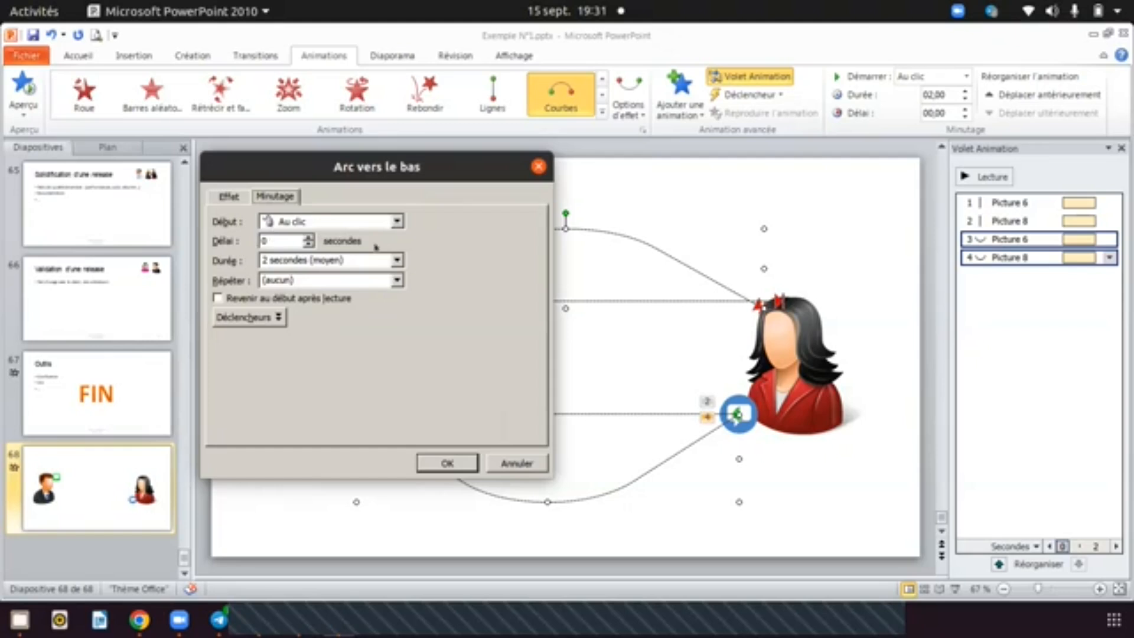
pyautogui.click(395, 281)
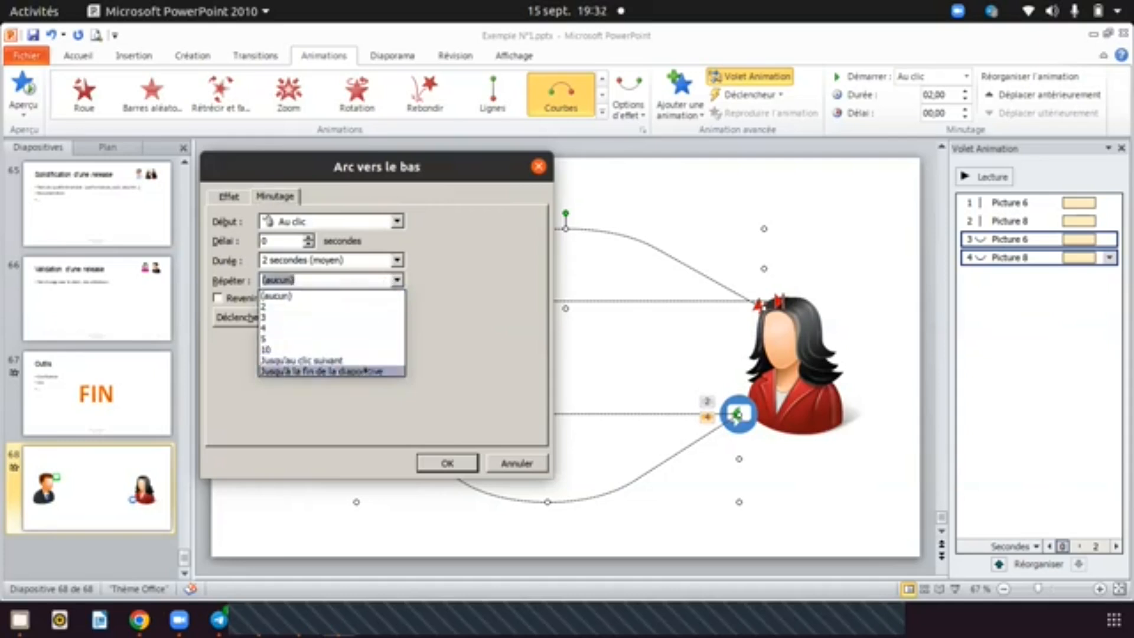
pyautogui.click(364, 371)
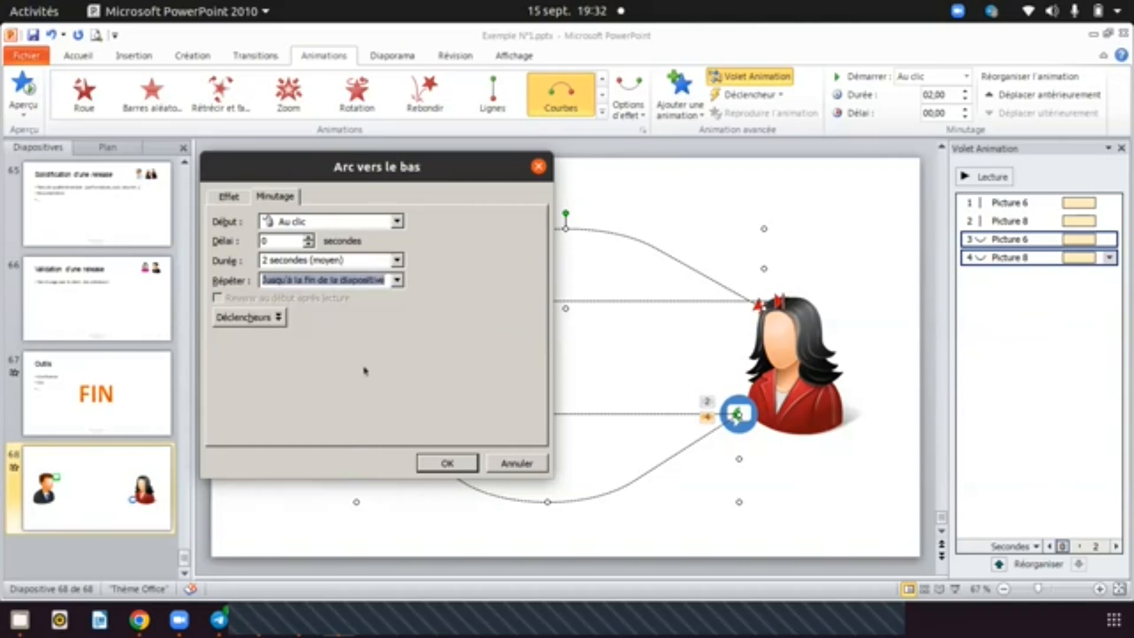
pyautogui.click(448, 463)
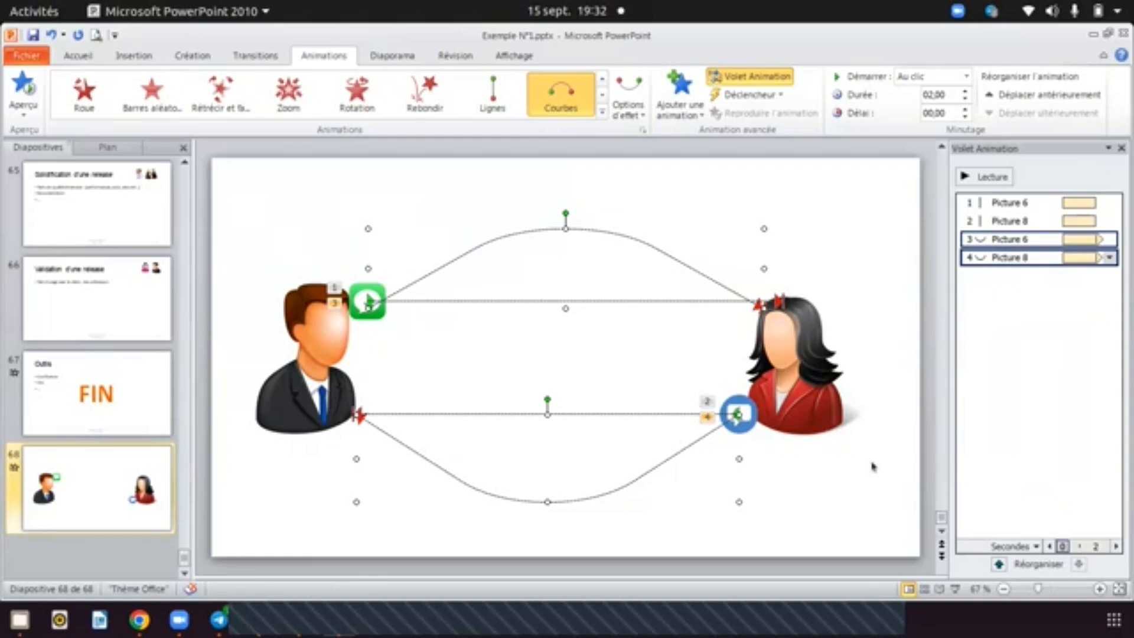
pyautogui.click(883, 372)
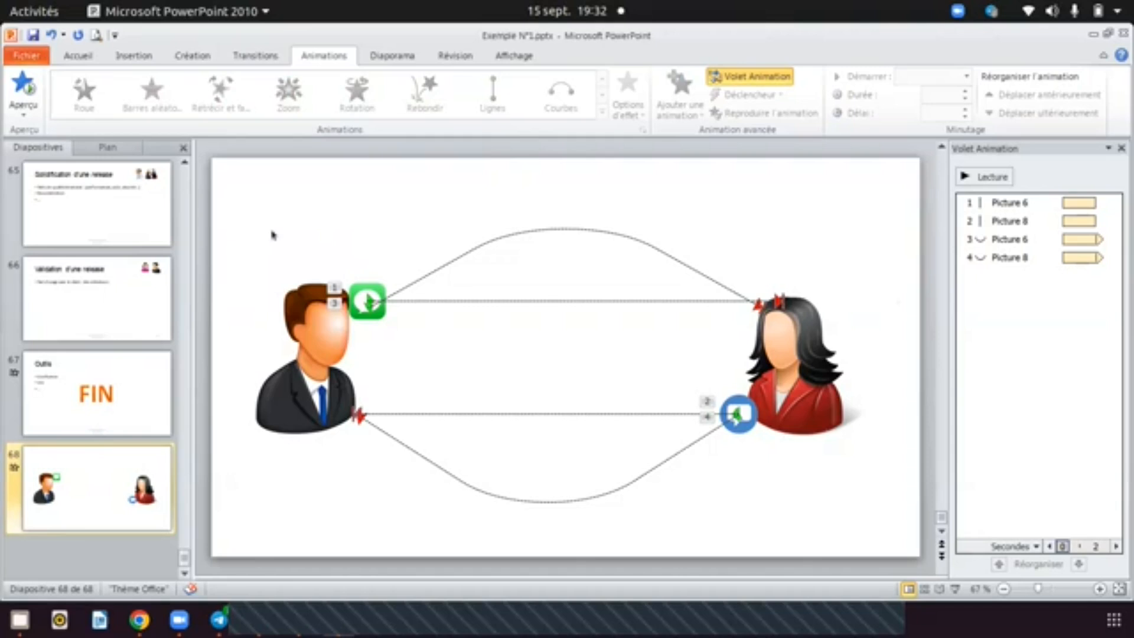
# - Preview the animations starting from the green icon's straight path, and play the slide as a slideshow
pyautogui.click(982, 202)
pyautogui.click(965, 177)
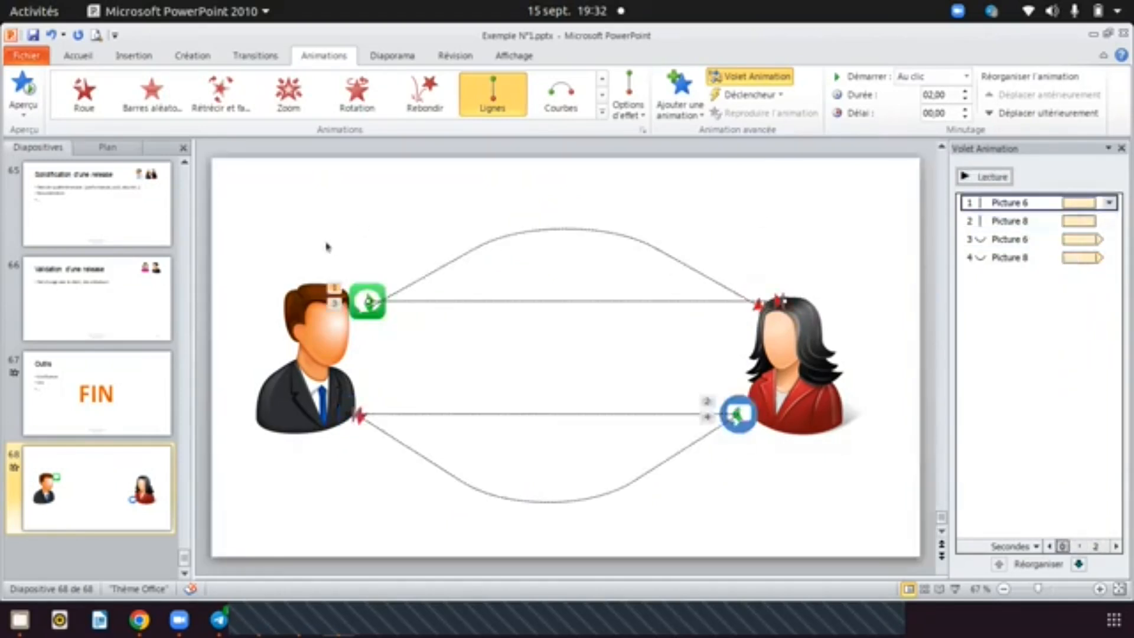
pyautogui.click(955, 589)
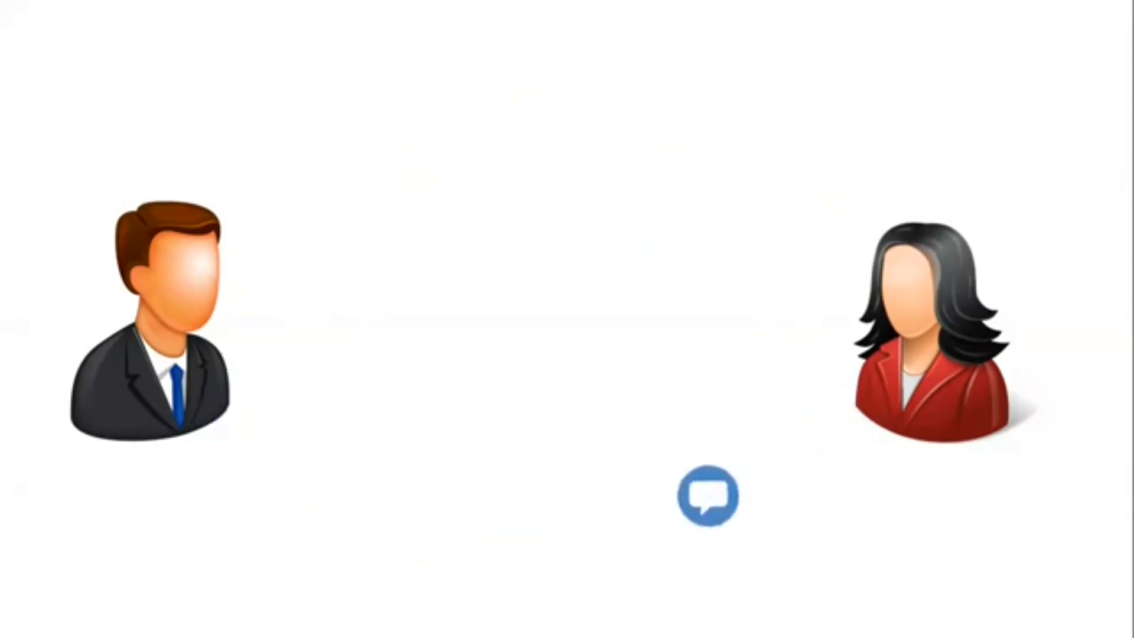
pyautogui.press('Escape')
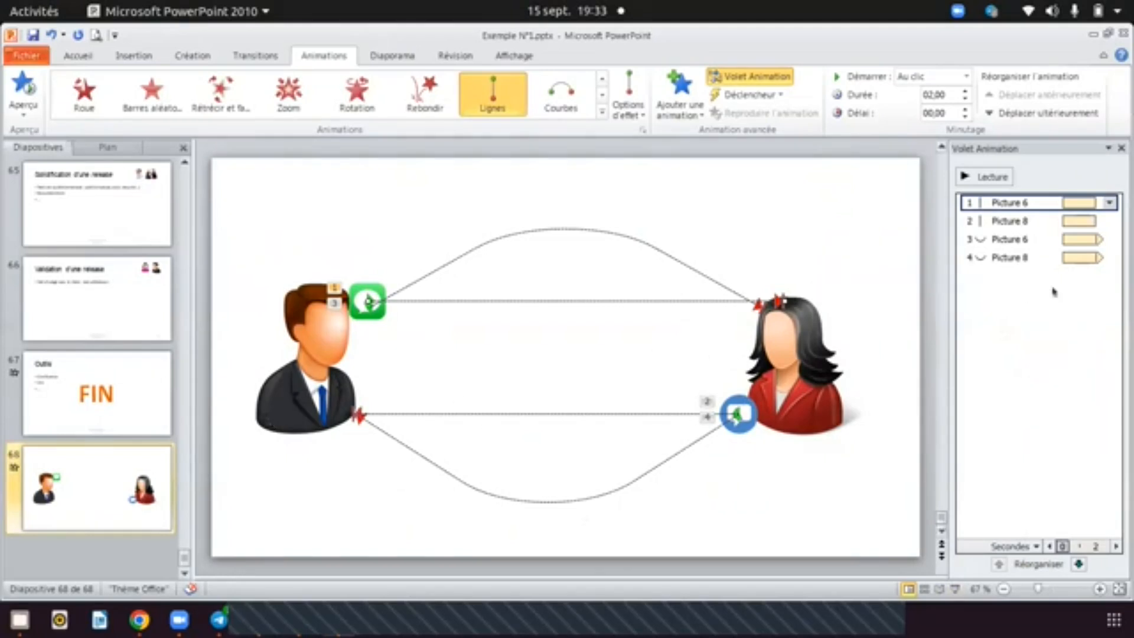
# - Set the repeat option of the green icon's Courbes animation to (aucun)
pyautogui.click(1029, 239)
pyautogui.click(1108, 239)
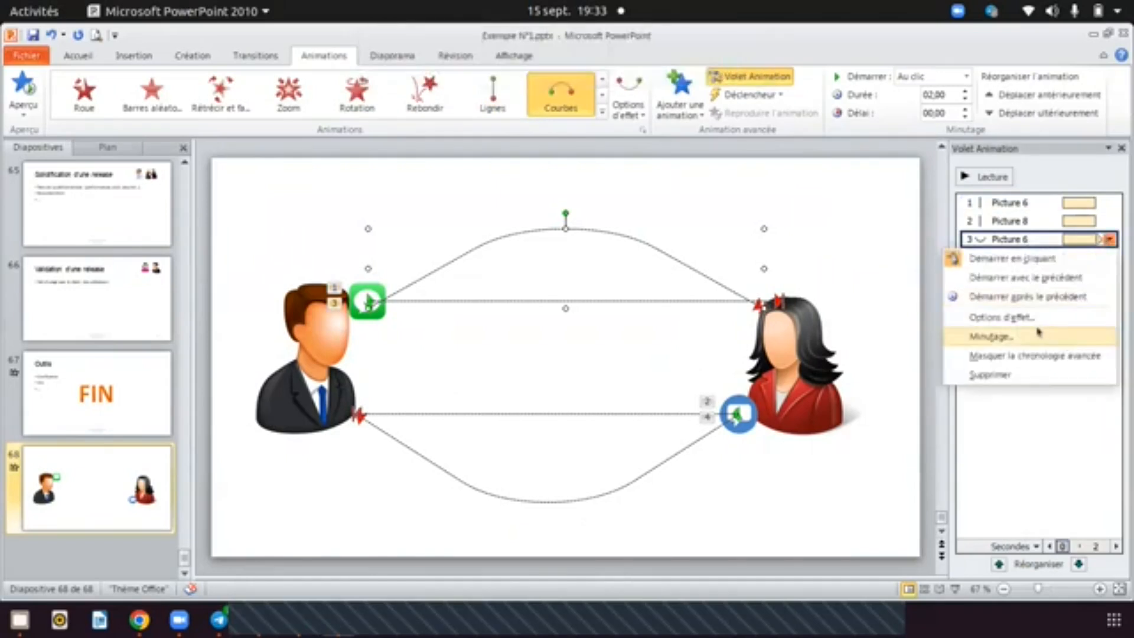
pyautogui.click(1040, 317)
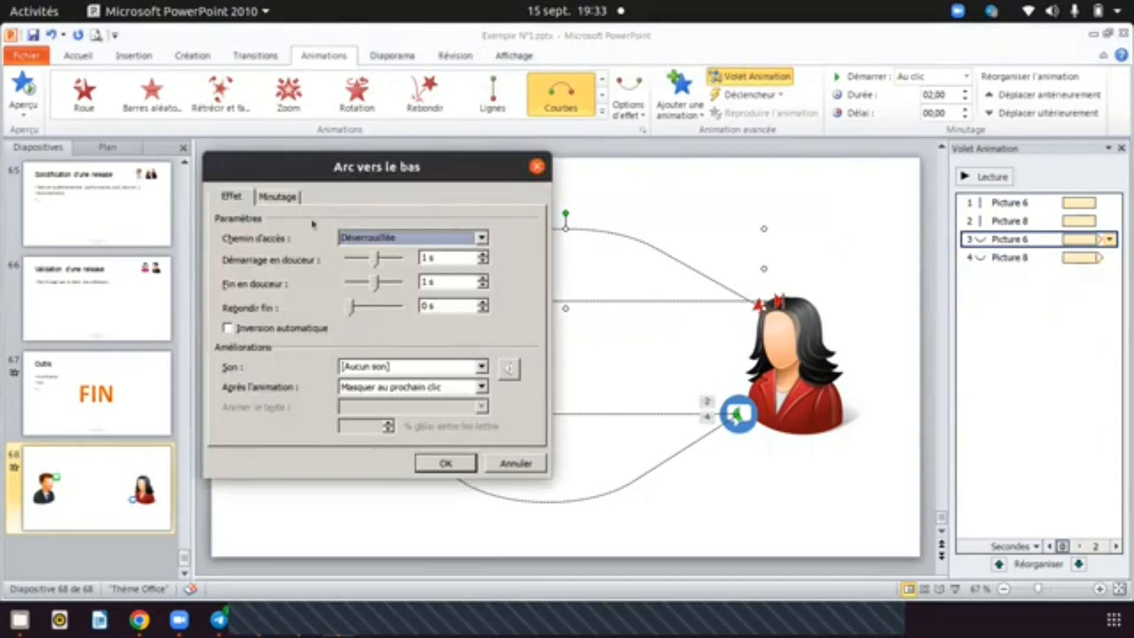
pyautogui.click(474, 388)
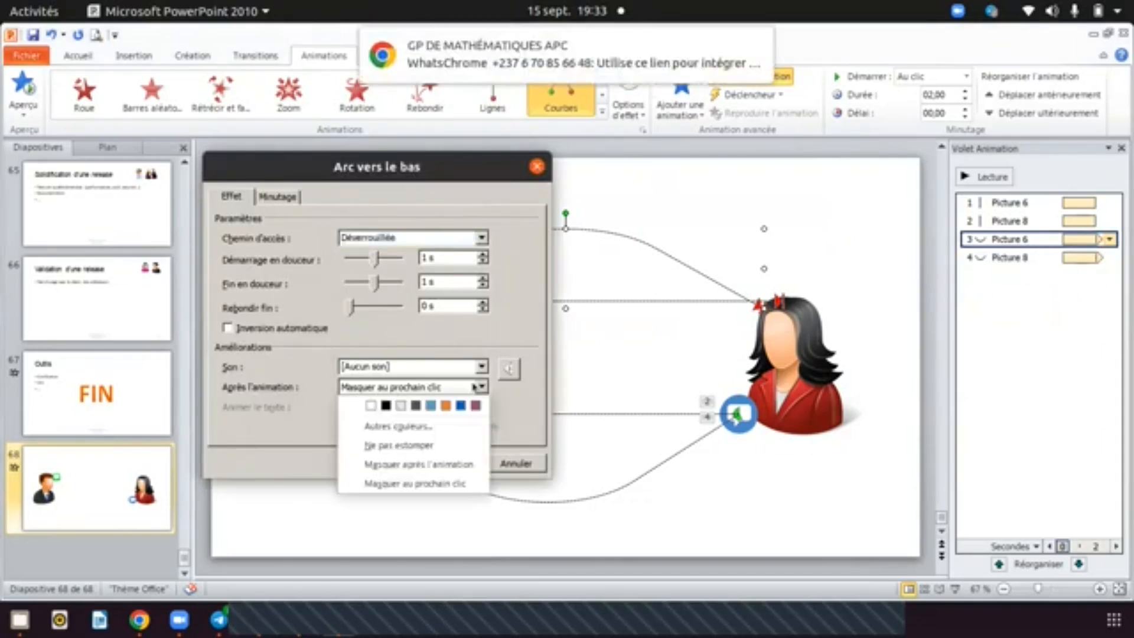
pyautogui.click(392, 312)
pyautogui.click(284, 196)
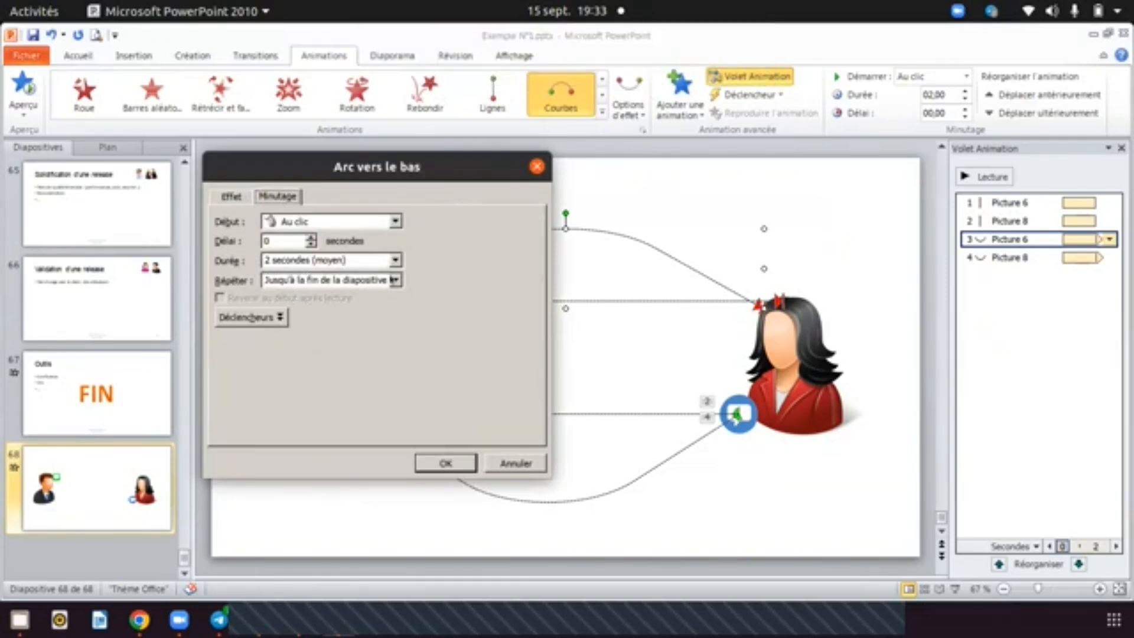
pyautogui.click(392, 280)
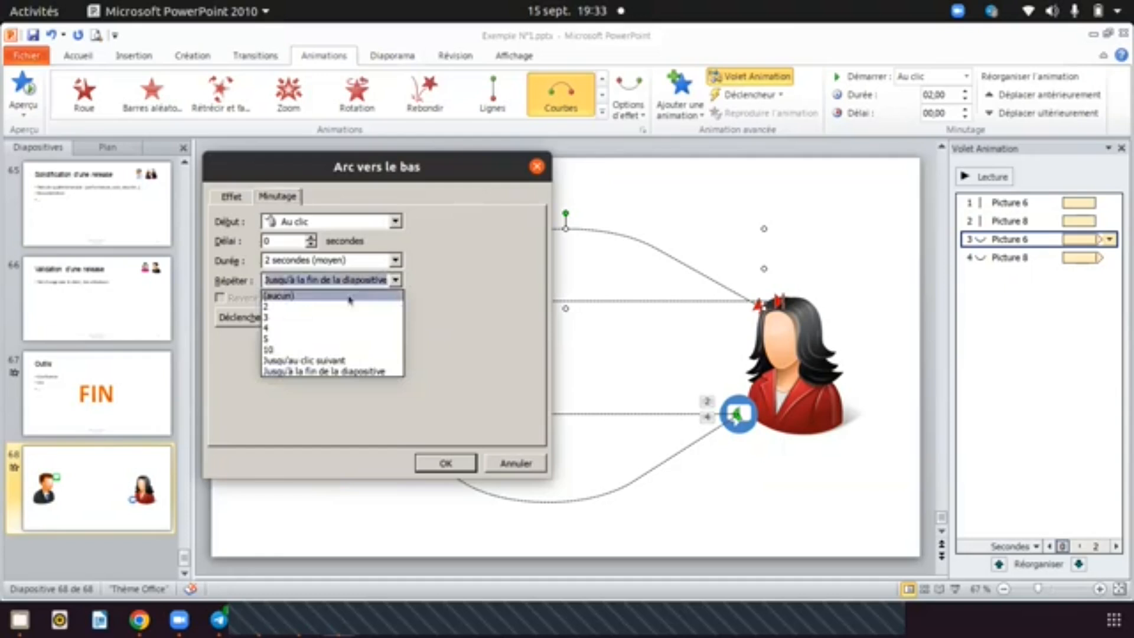
pyautogui.click(350, 296)
pyautogui.click(447, 463)
# - Set the repeat option of the blue icon's Courbes animation to (aucun) and apply the timing settings
pyautogui.click(1104, 260)
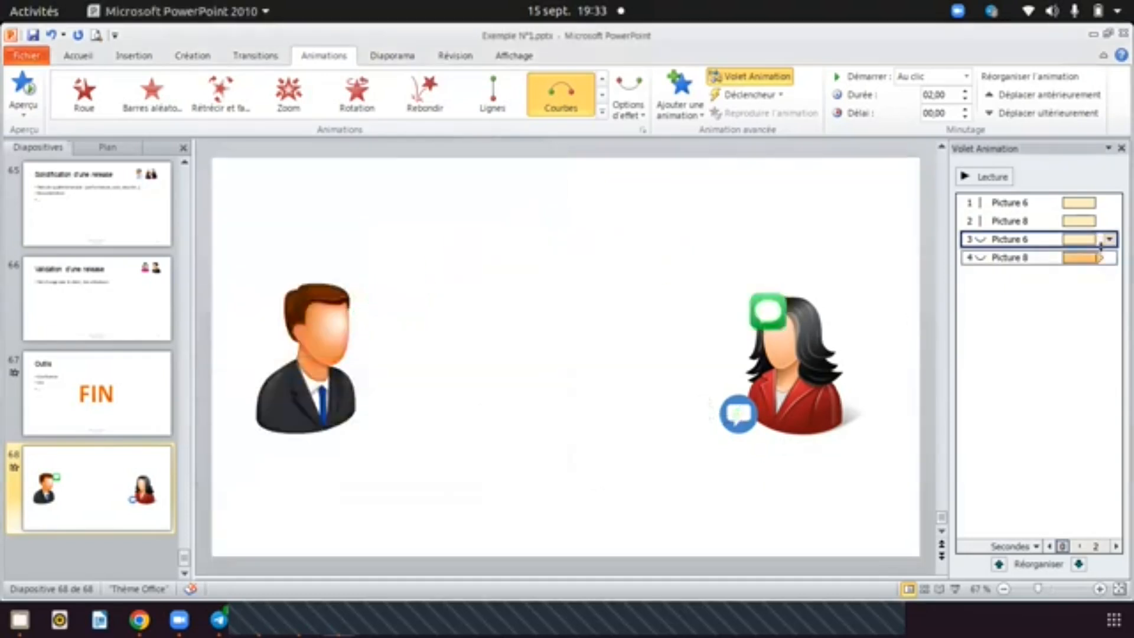
pyautogui.click(1108, 258)
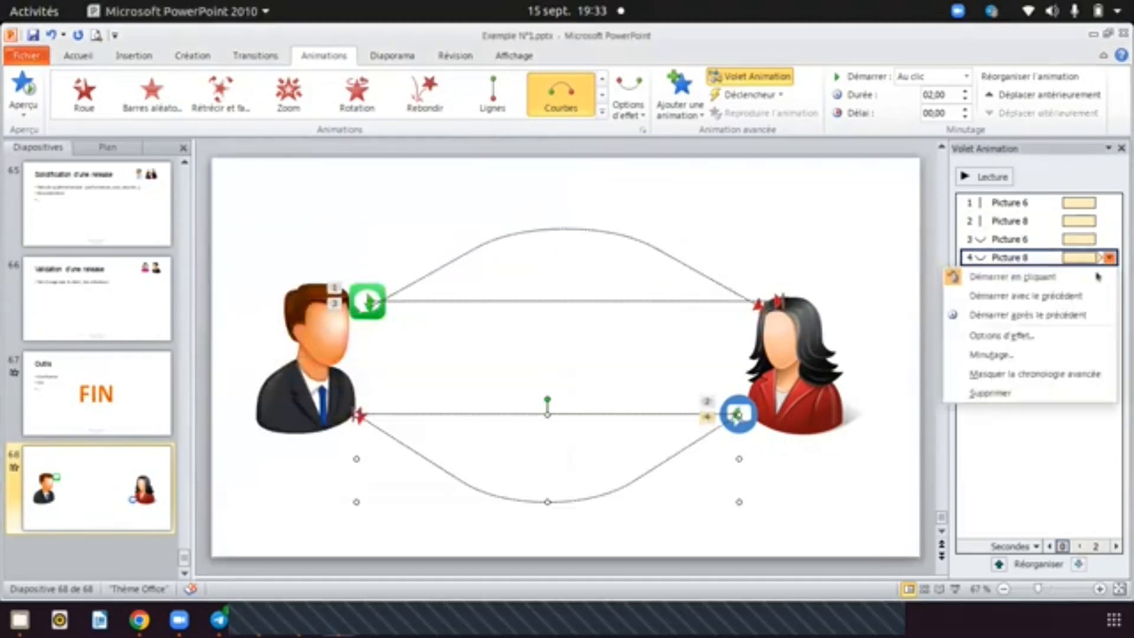
pyautogui.click(1004, 331)
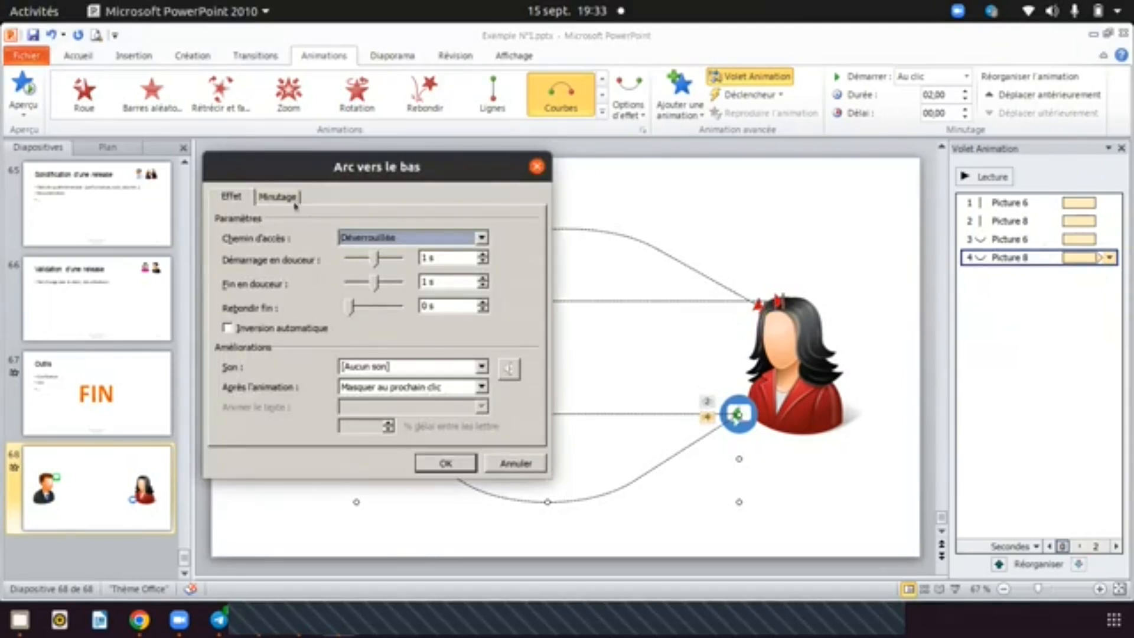
pyautogui.click(278, 197)
pyautogui.click(327, 280)
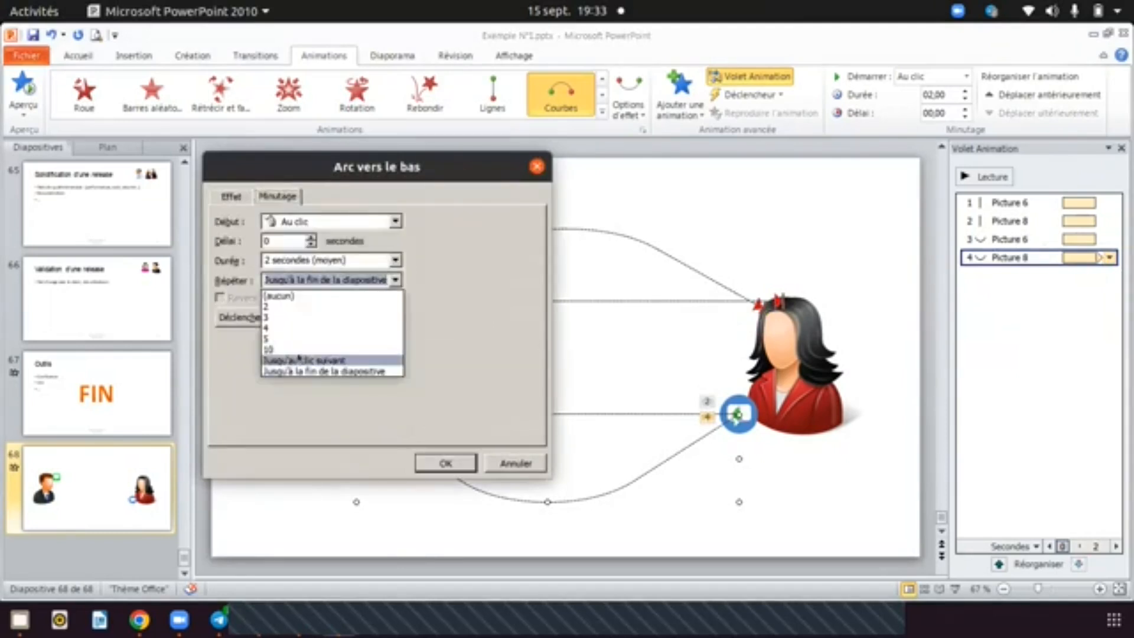
pyautogui.click(313, 295)
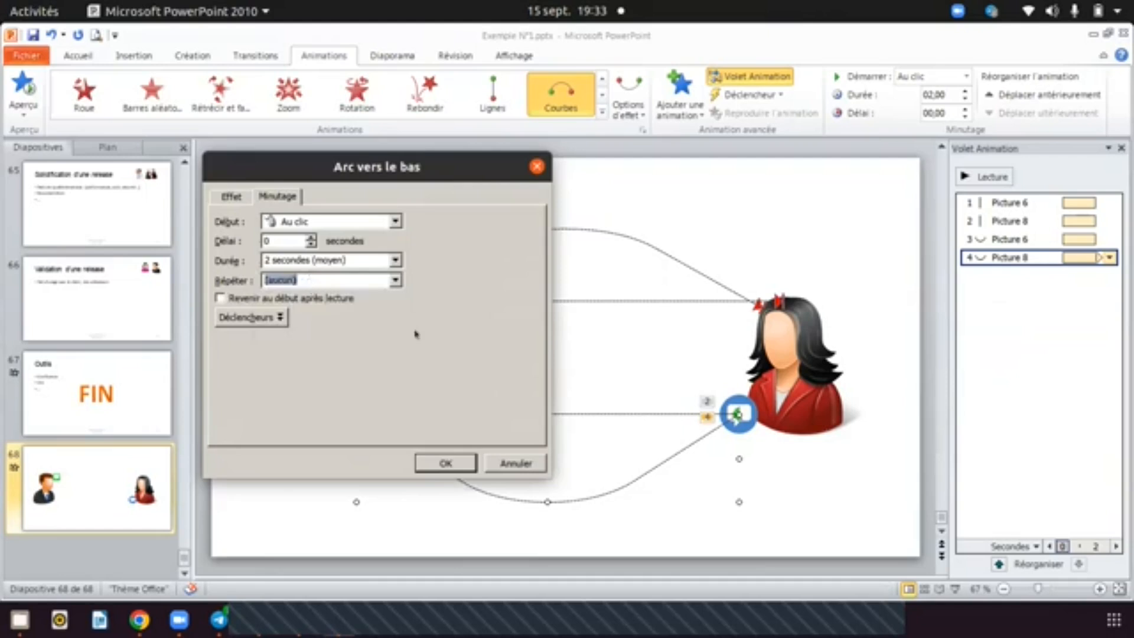
pyautogui.click(445, 462)
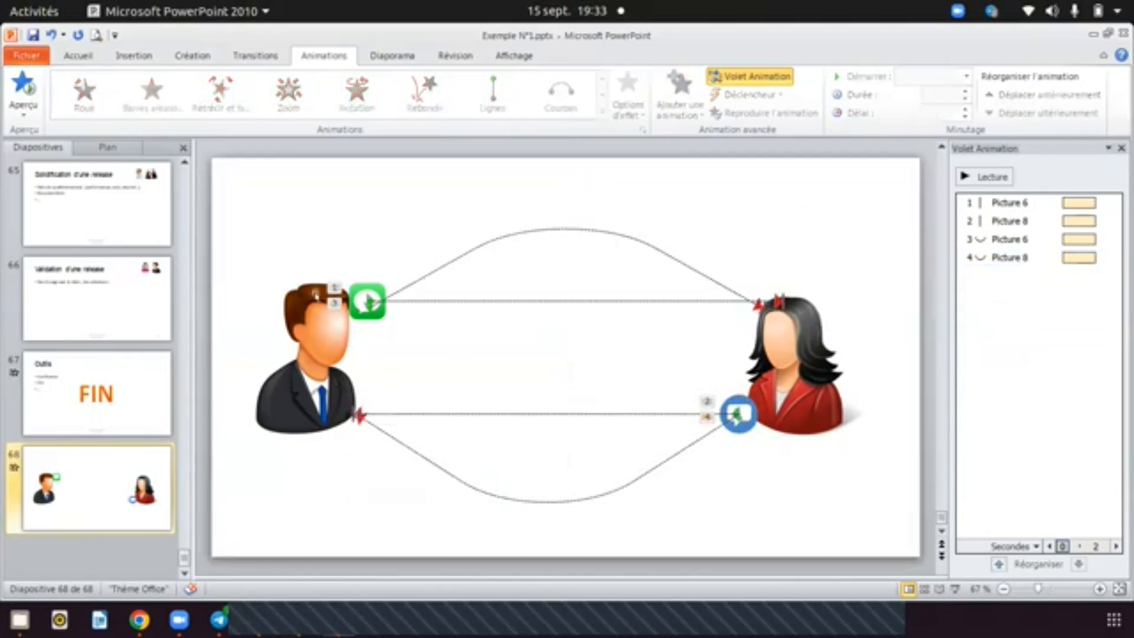
# - Try to apply the Rebondir entrance effect to the green icon in place of its existing animations, and undo it
pyautogui.click(361, 288)
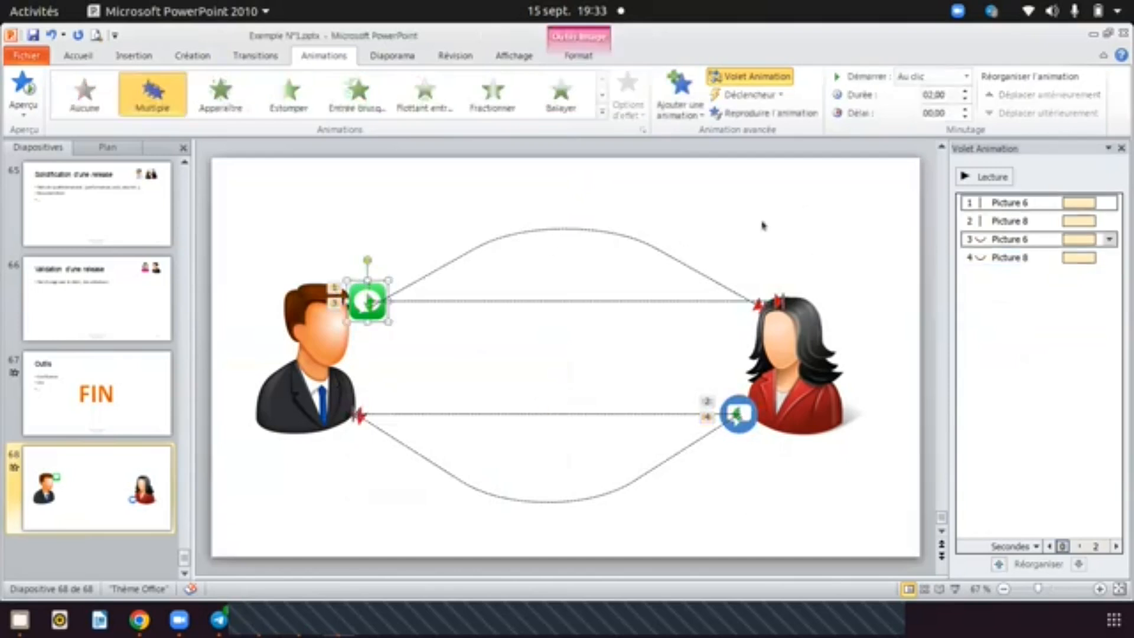
pyautogui.click(601, 112)
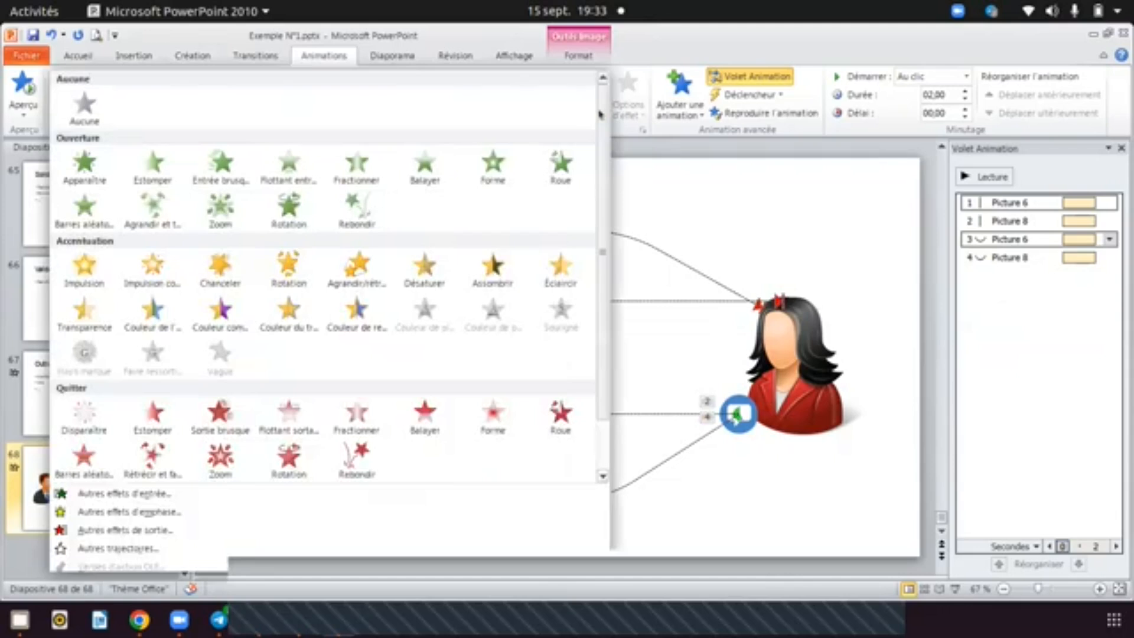
pyautogui.click(366, 205)
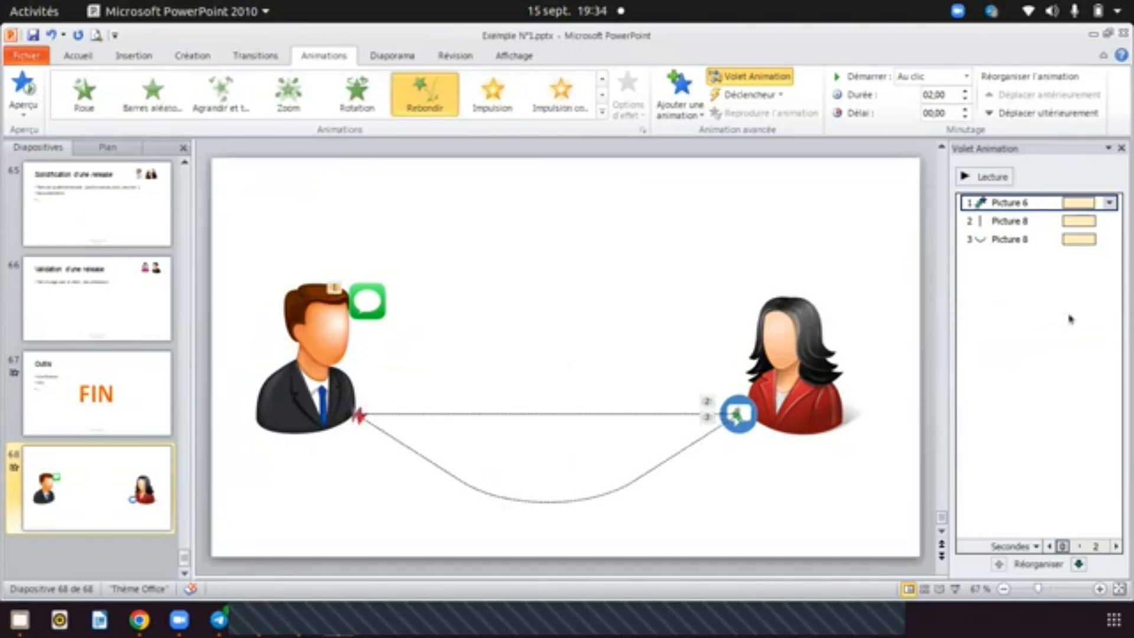
pyautogui.hotkey('ctrl', 'z')
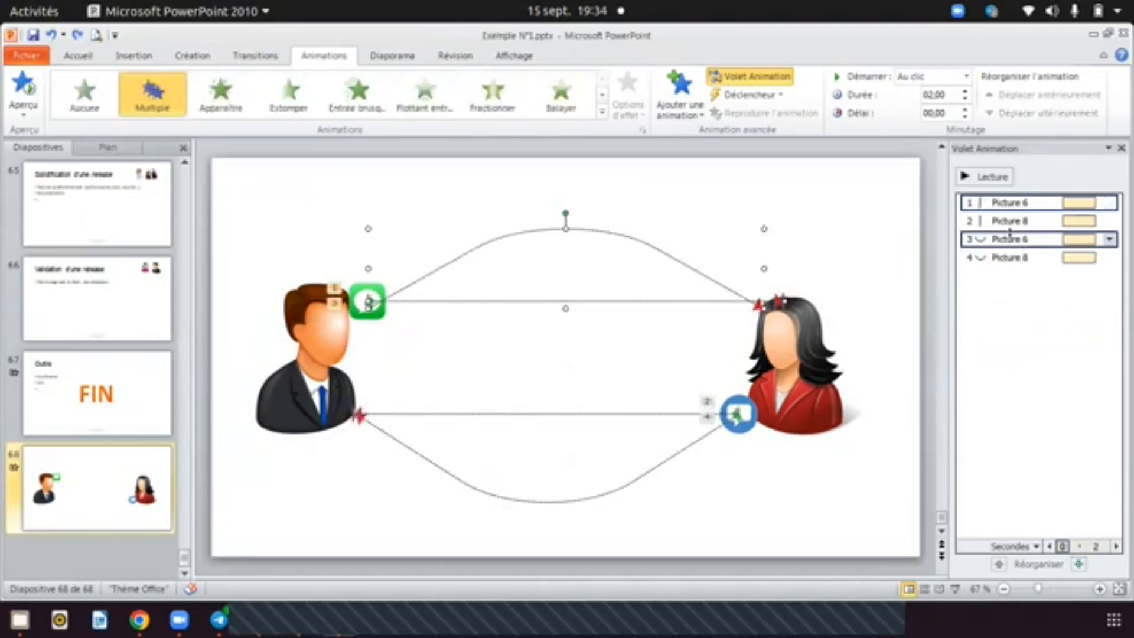
# - Add a Barres aléatoires entrance animation to the green icon and move it to the start of the animation order
pyautogui.click(378, 289)
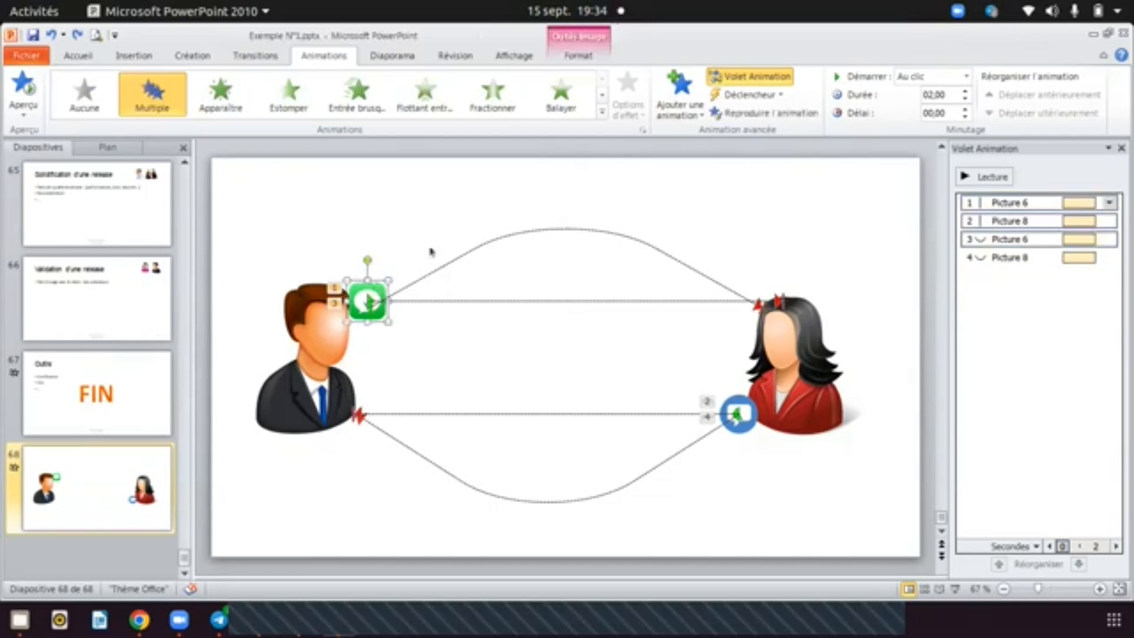
pyautogui.click(680, 97)
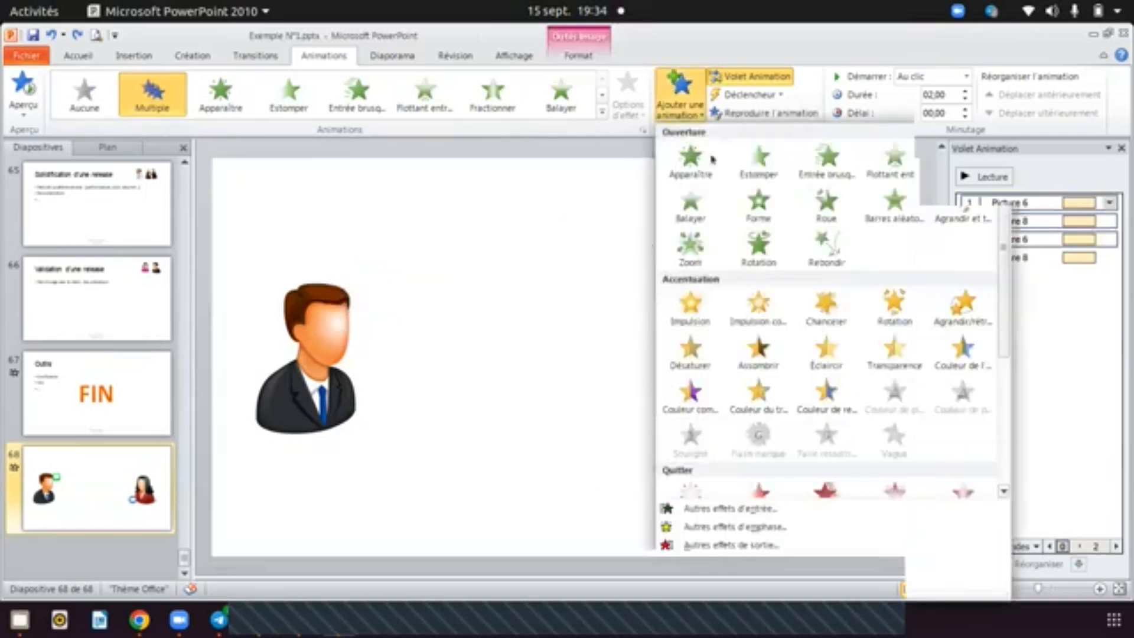
pyautogui.click(832, 237)
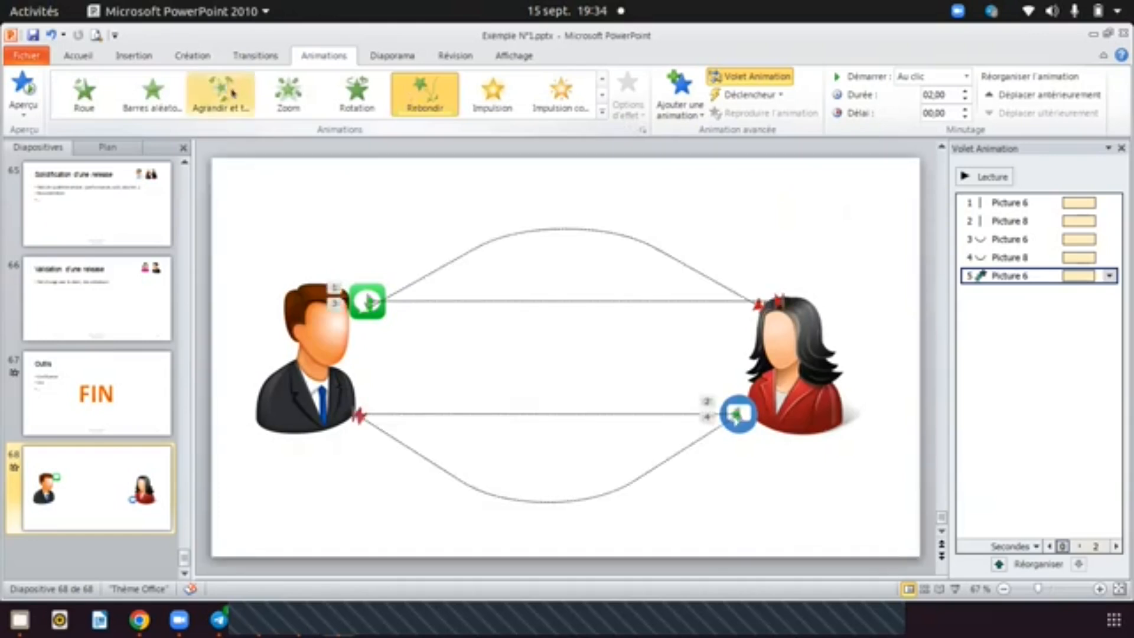
pyautogui.click(152, 92)
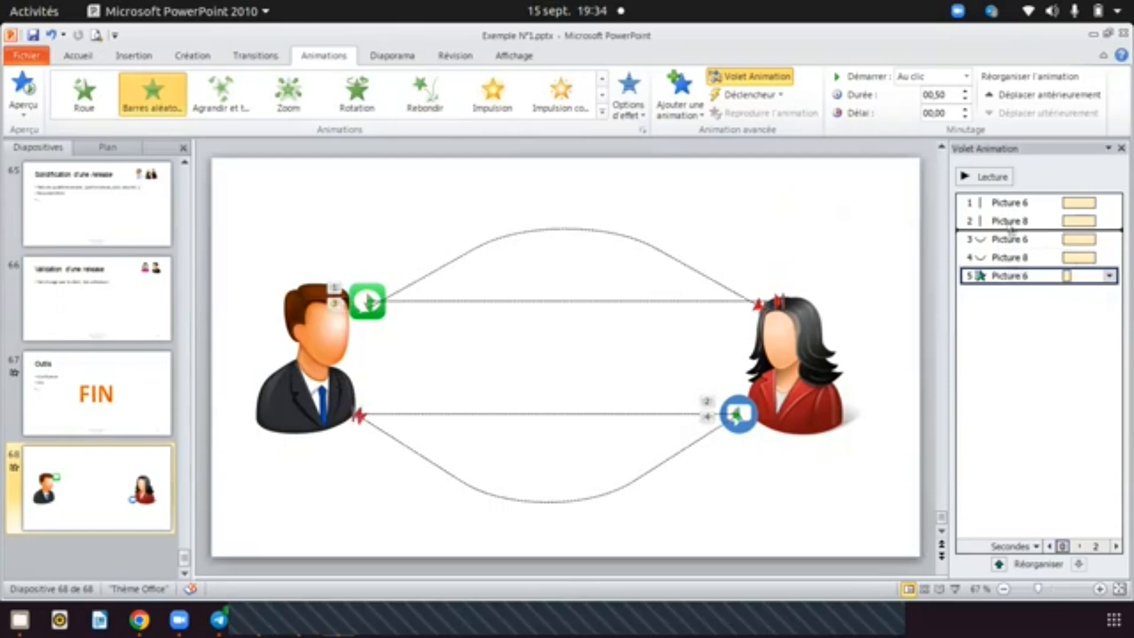
pyautogui.moveTo(1011, 203); pyautogui.dragTo(1008, 198)
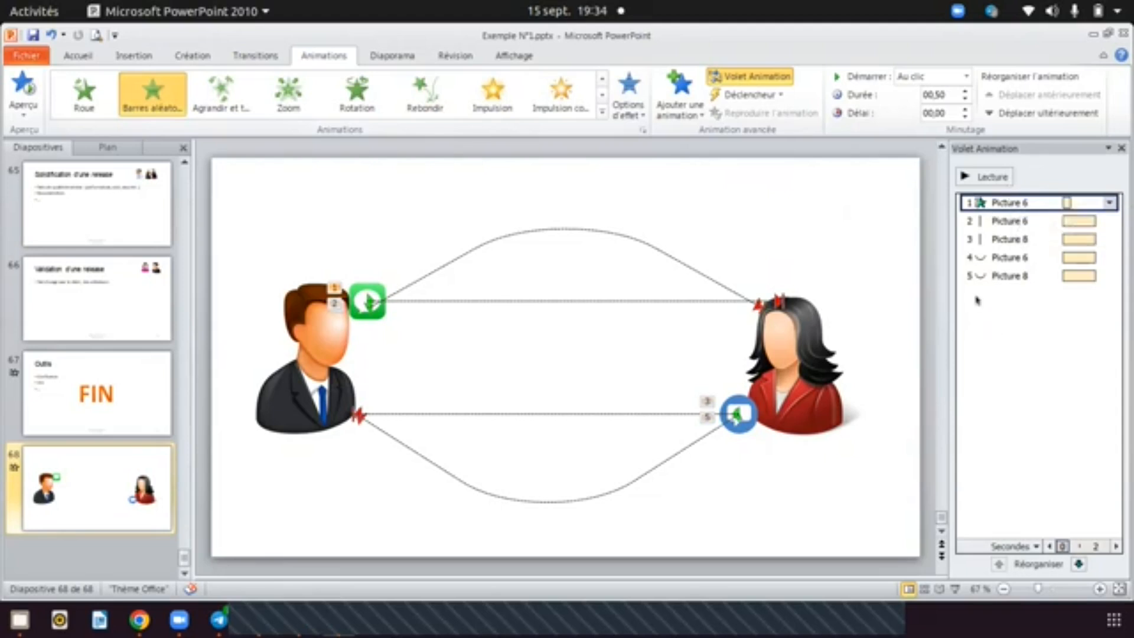
# - Add a Balayer entrance animation to the blue icon and place it just before that icon's straight path in the animation order
pyautogui.click(749, 409)
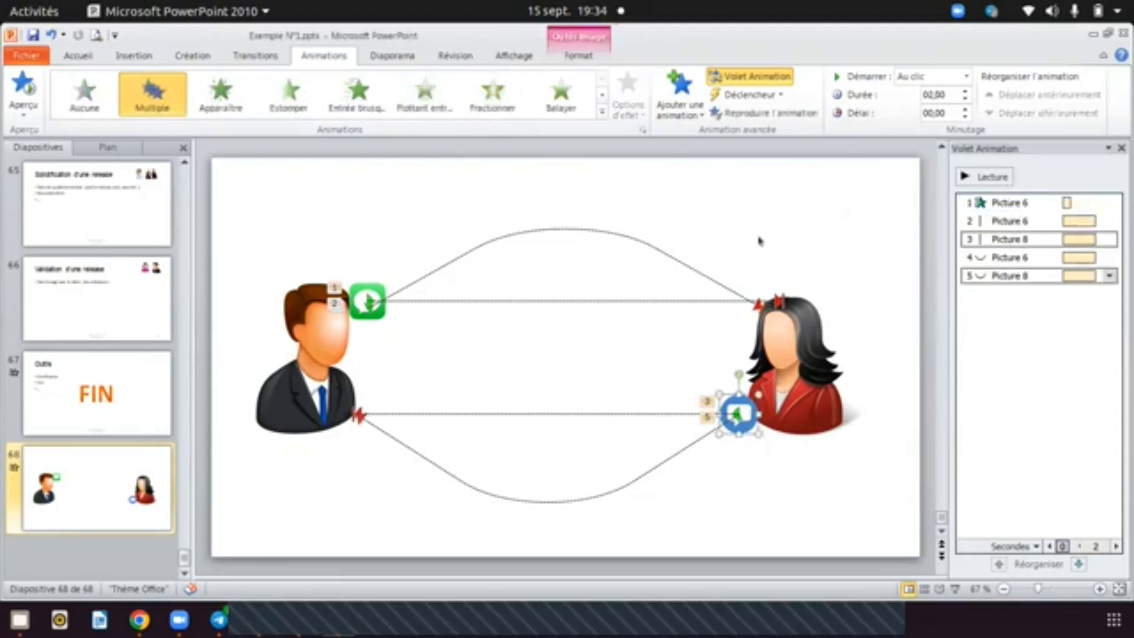
pyautogui.click(680, 101)
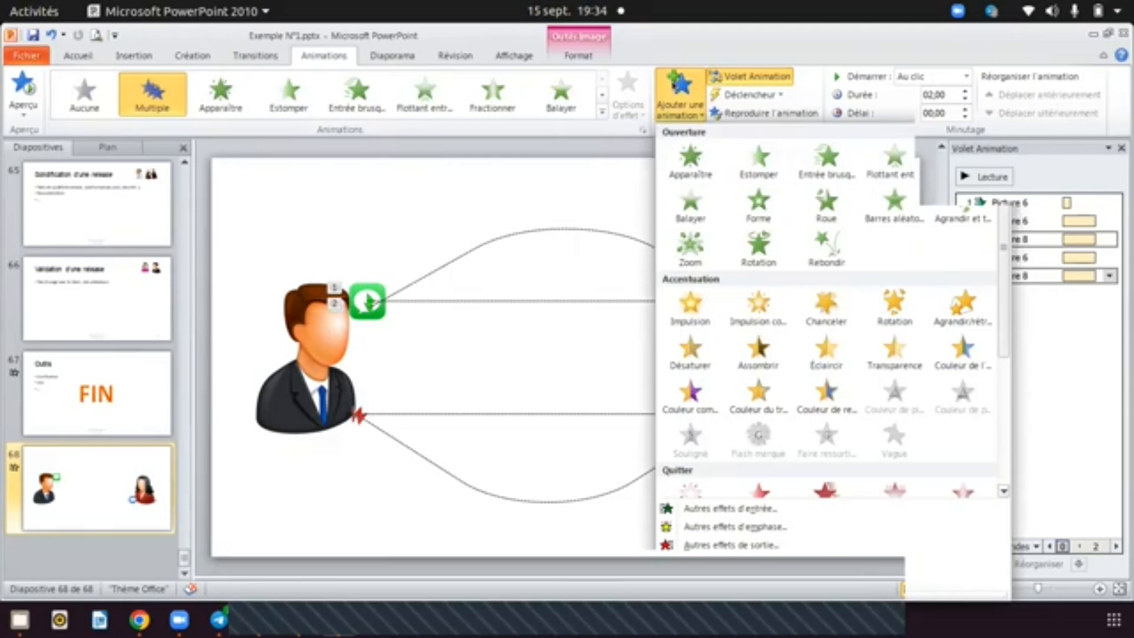
pyautogui.click(685, 207)
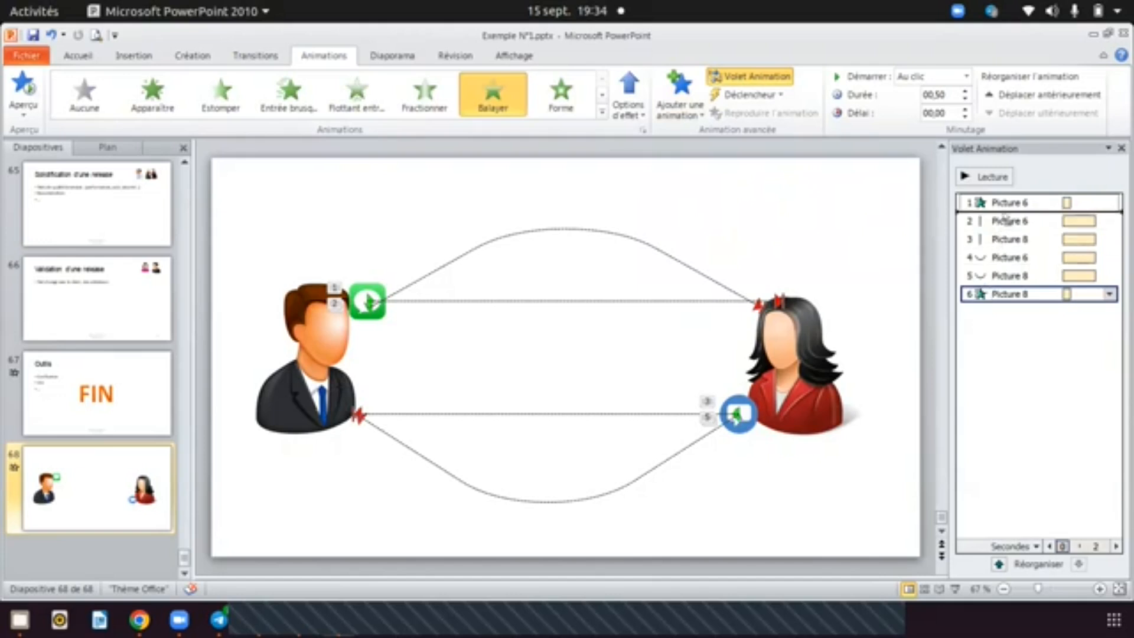
pyautogui.moveTo(1004, 220); pyautogui.dragTo(1004, 216)
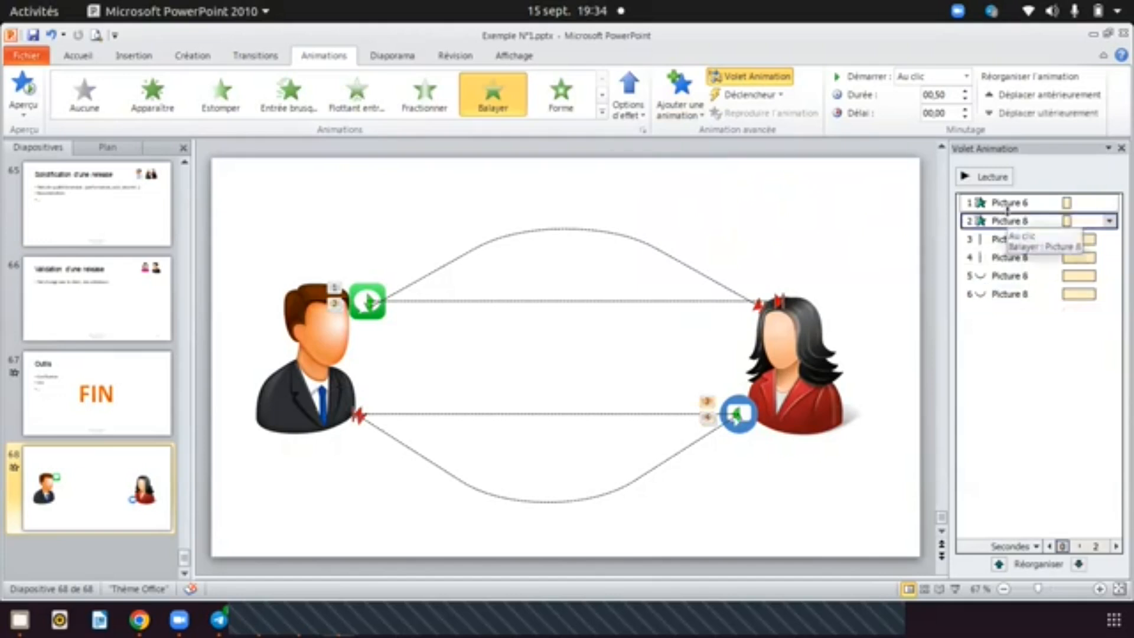
pyautogui.moveTo(1006, 217); pyautogui.dragTo(1006, 236)
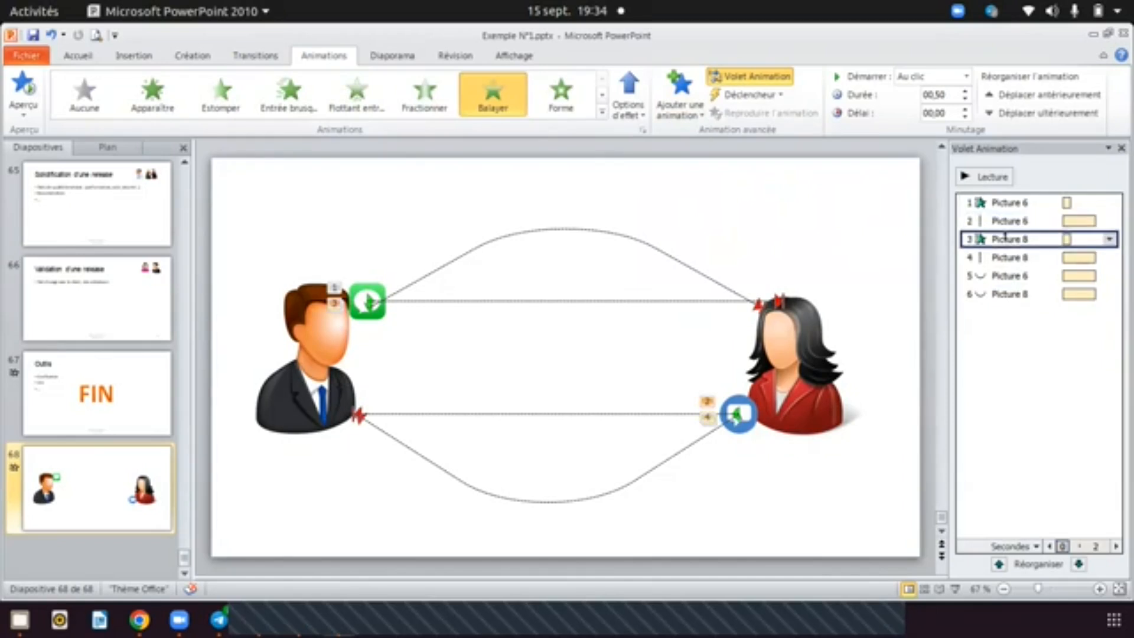
# - Set the green icon's Lignes animation to Démarrer après le précédent
pyautogui.click(1021, 201)
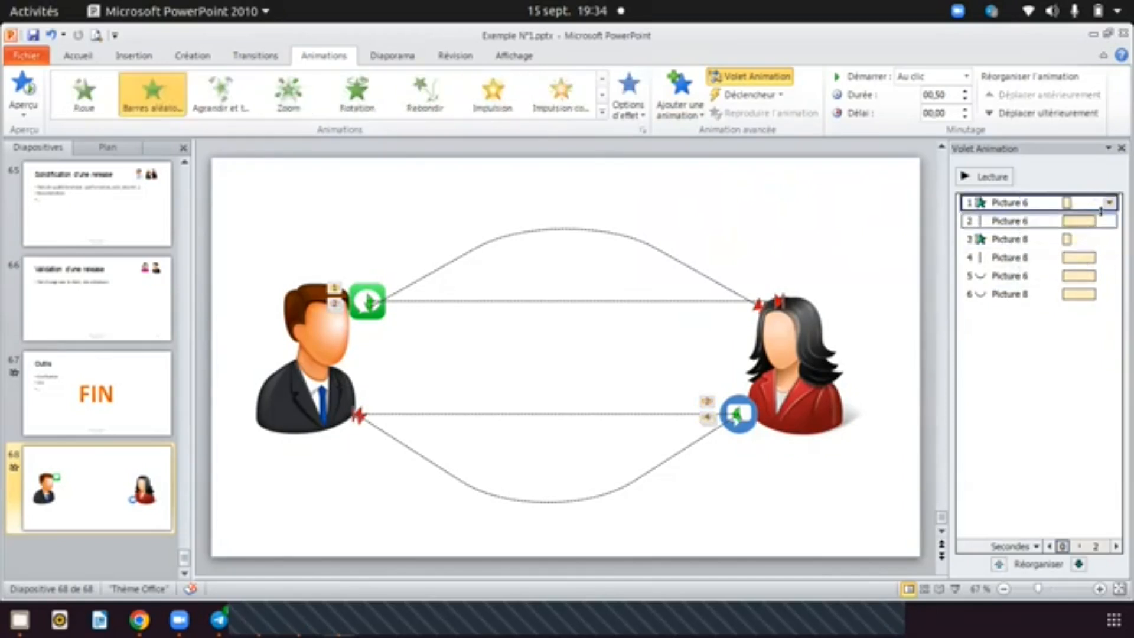
pyautogui.click(1020, 221)
pyautogui.click(1109, 221)
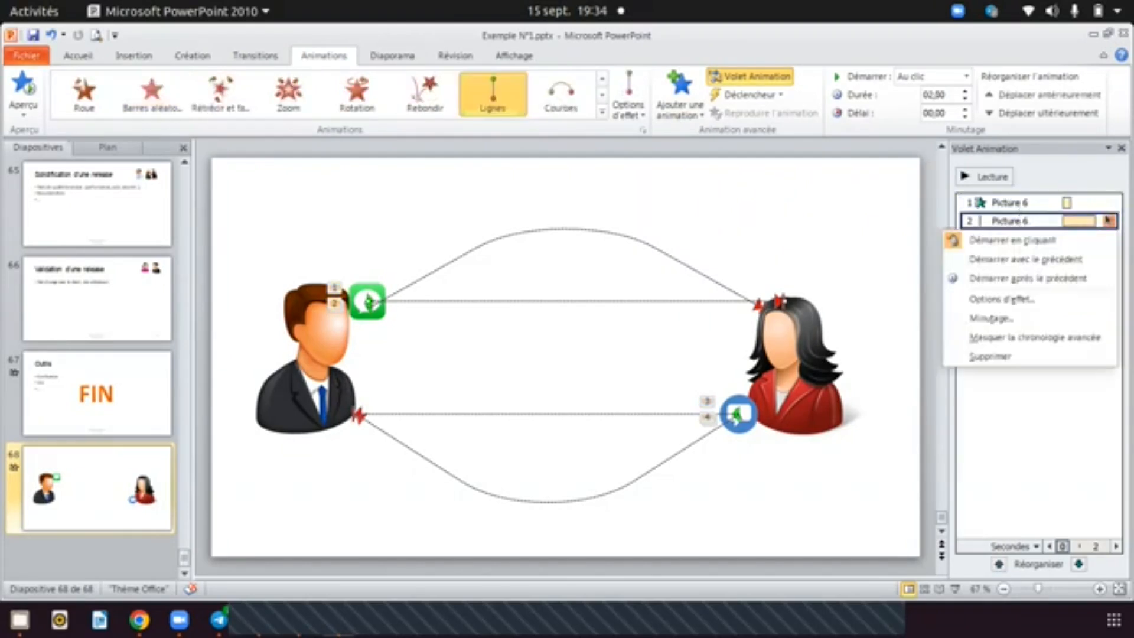
pyautogui.click(1039, 279)
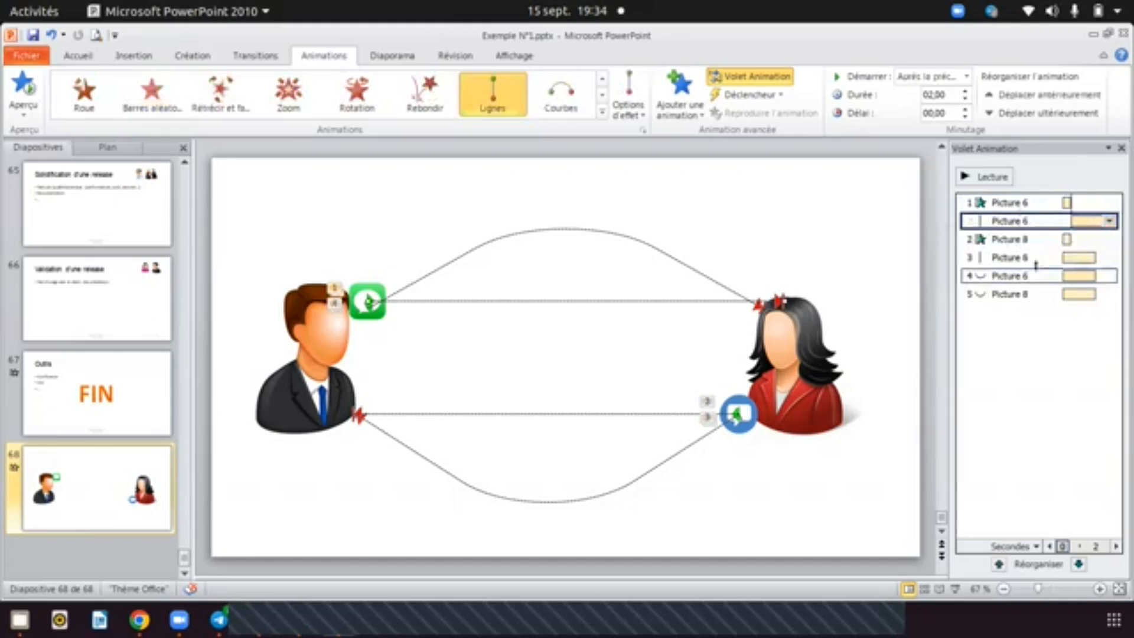
pyautogui.click(1018, 198)
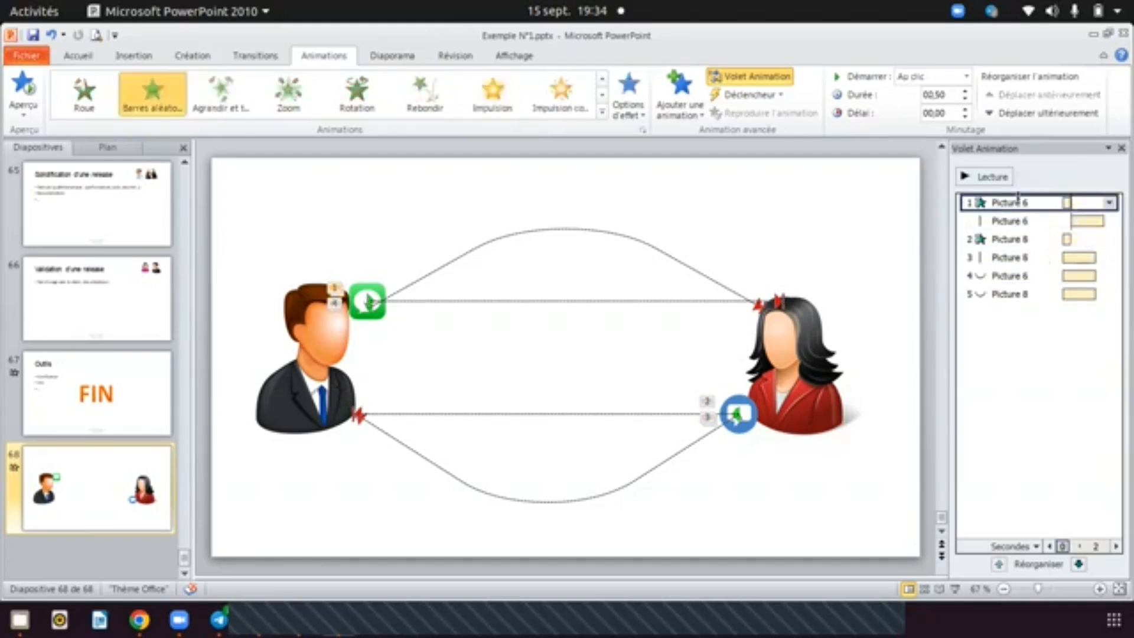
pyautogui.click(1028, 221)
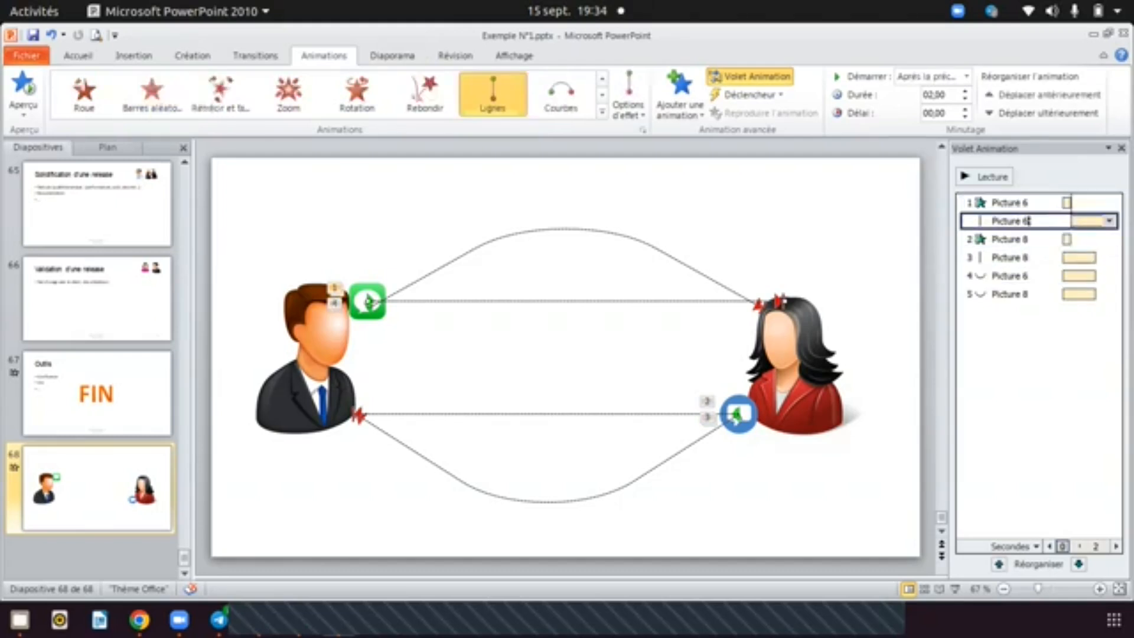
# - Set the blue icon's Balayer and Lignes animations to Démarrer après le précédent
pyautogui.click(1032, 237)
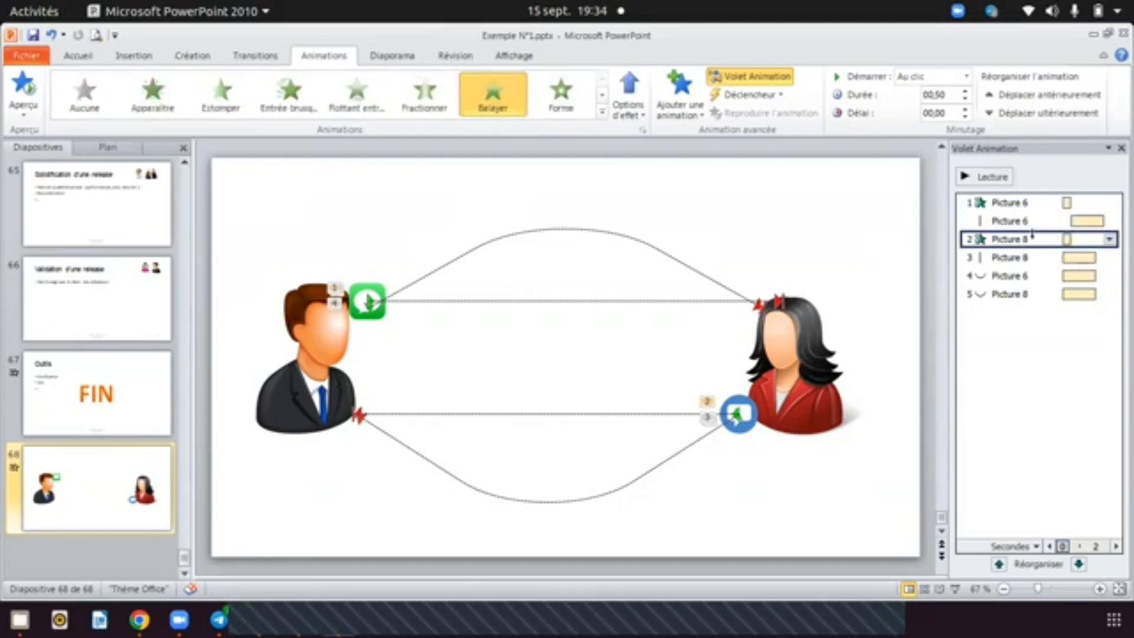
pyautogui.click(1110, 238)
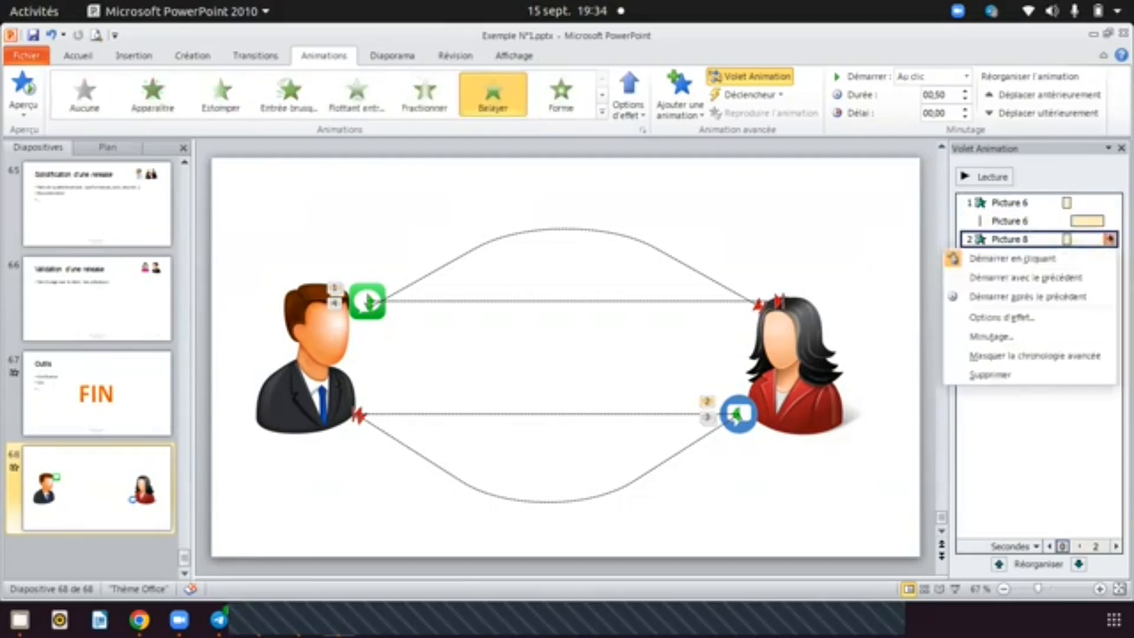
pyautogui.click(1049, 296)
pyautogui.moveTo(1072, 252)
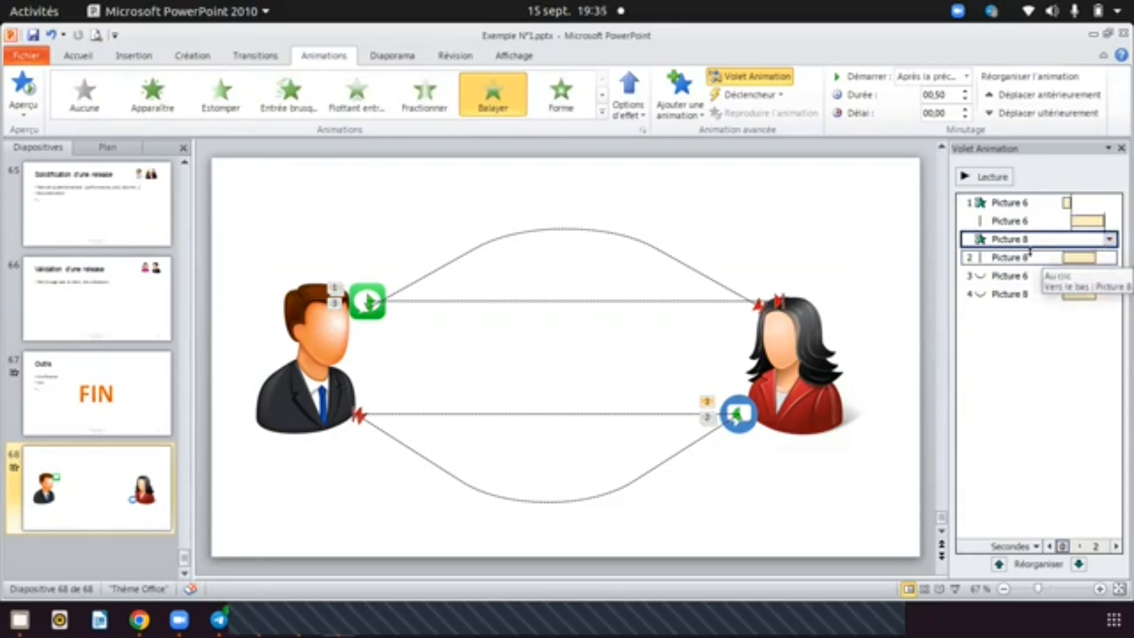
pyautogui.click(1032, 255)
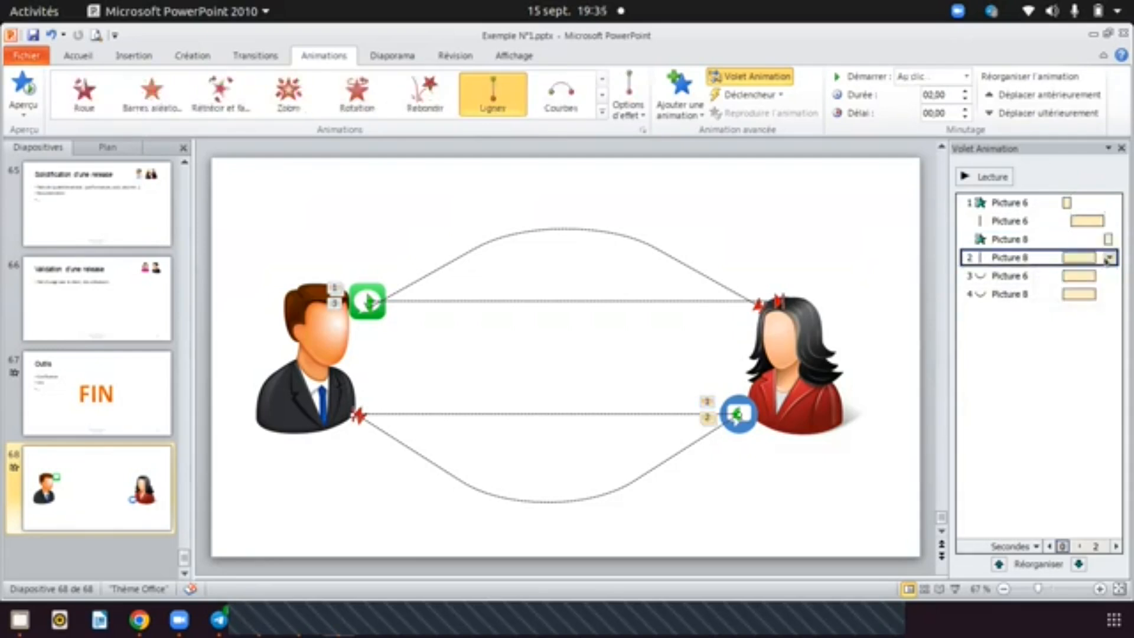
pyautogui.click(1110, 258)
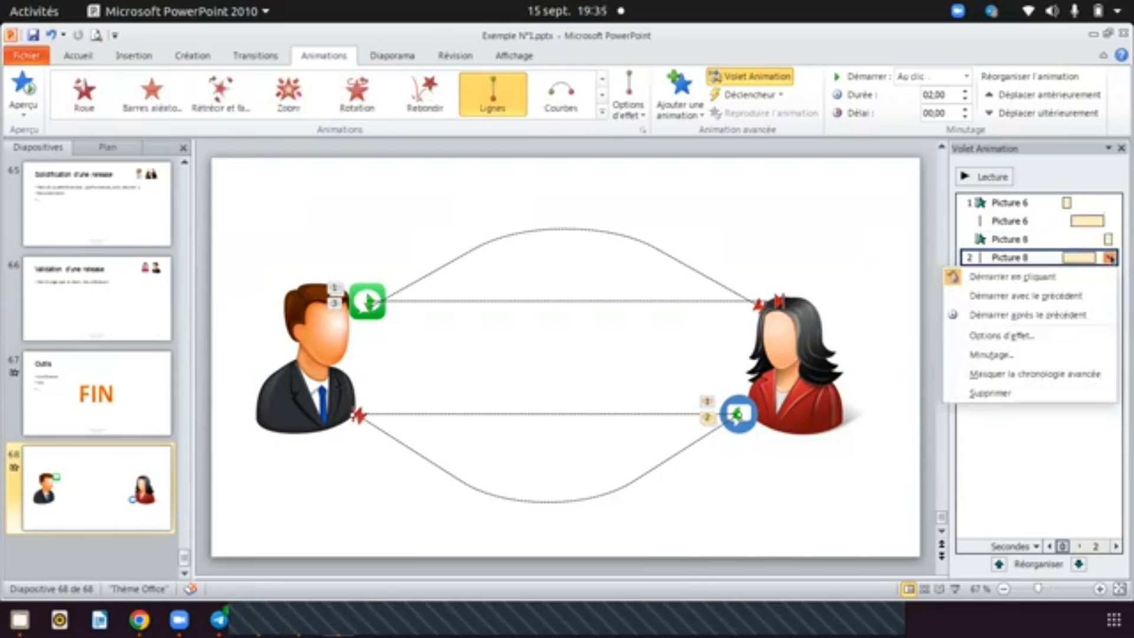
pyautogui.click(1061, 313)
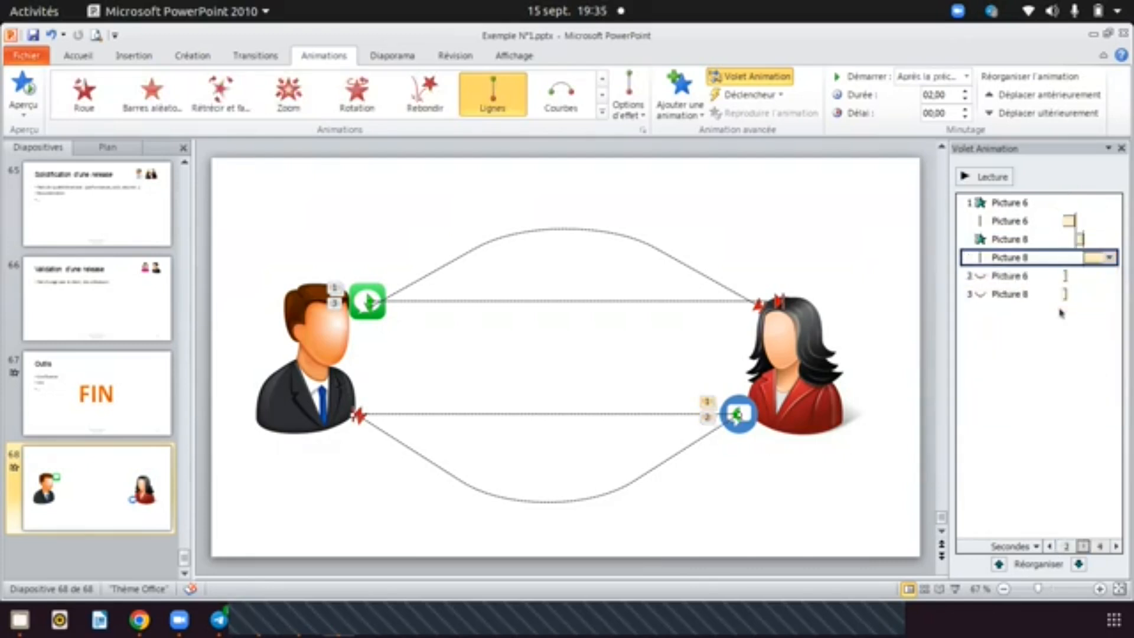
# - Set the Courbes animations of the green and blue icons to Démarrer après le précédent
pyautogui.click(1032, 275)
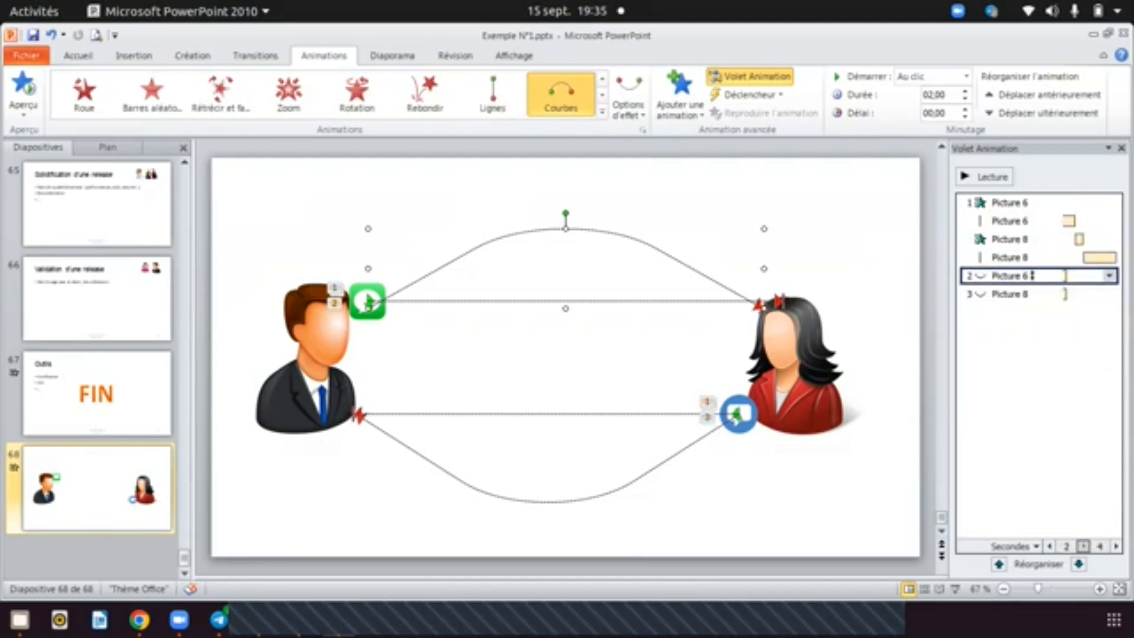
pyautogui.click(1109, 275)
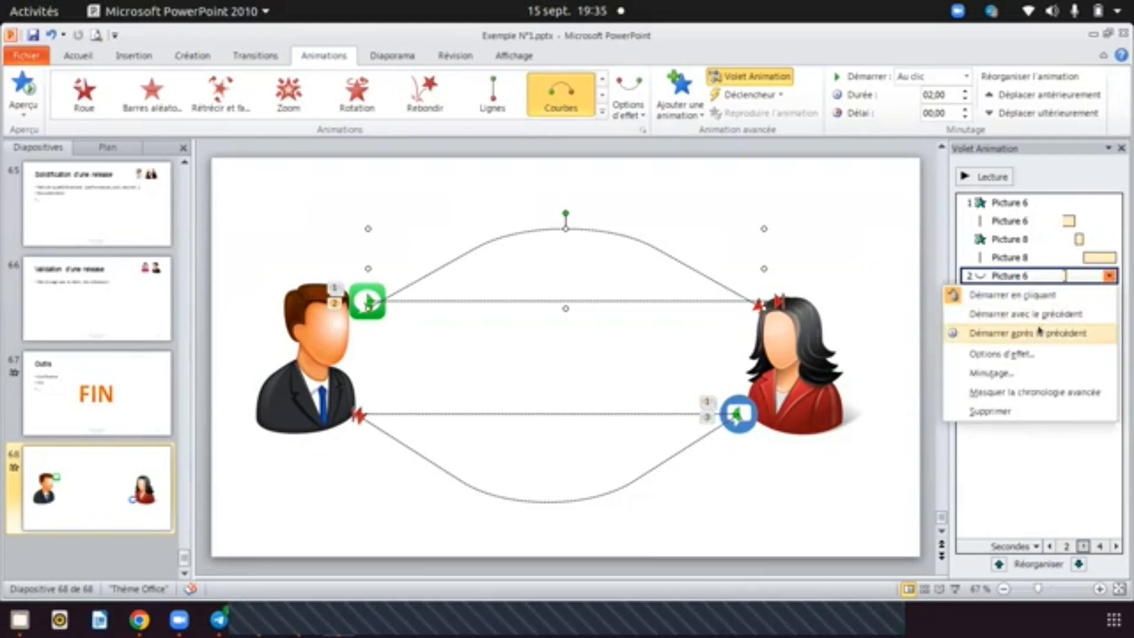
pyautogui.click(1039, 332)
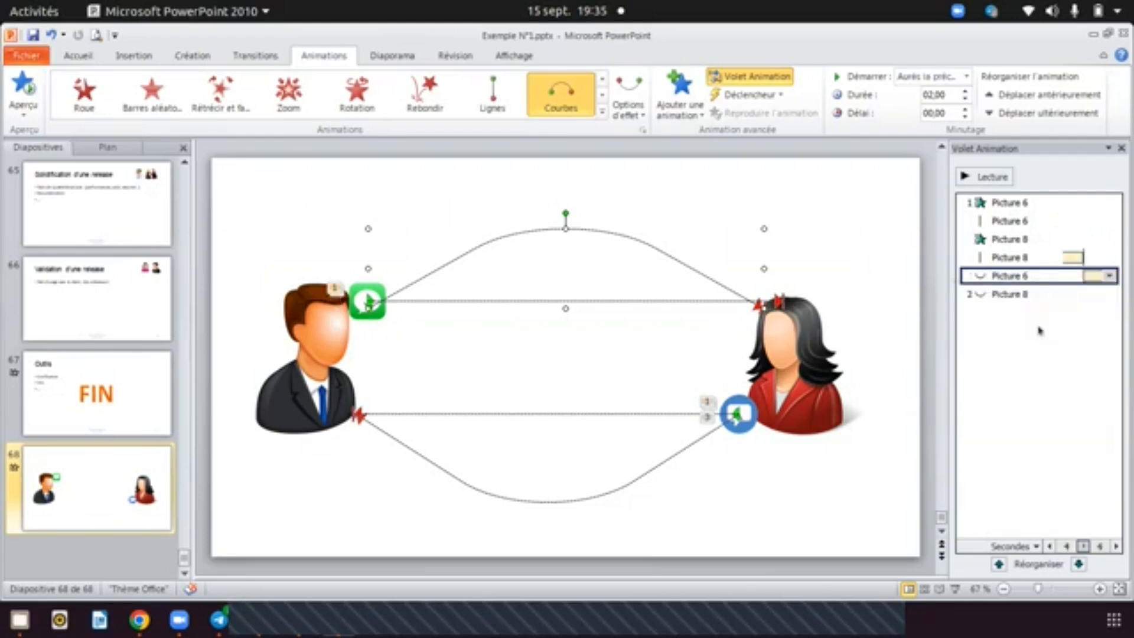
pyautogui.click(1108, 295)
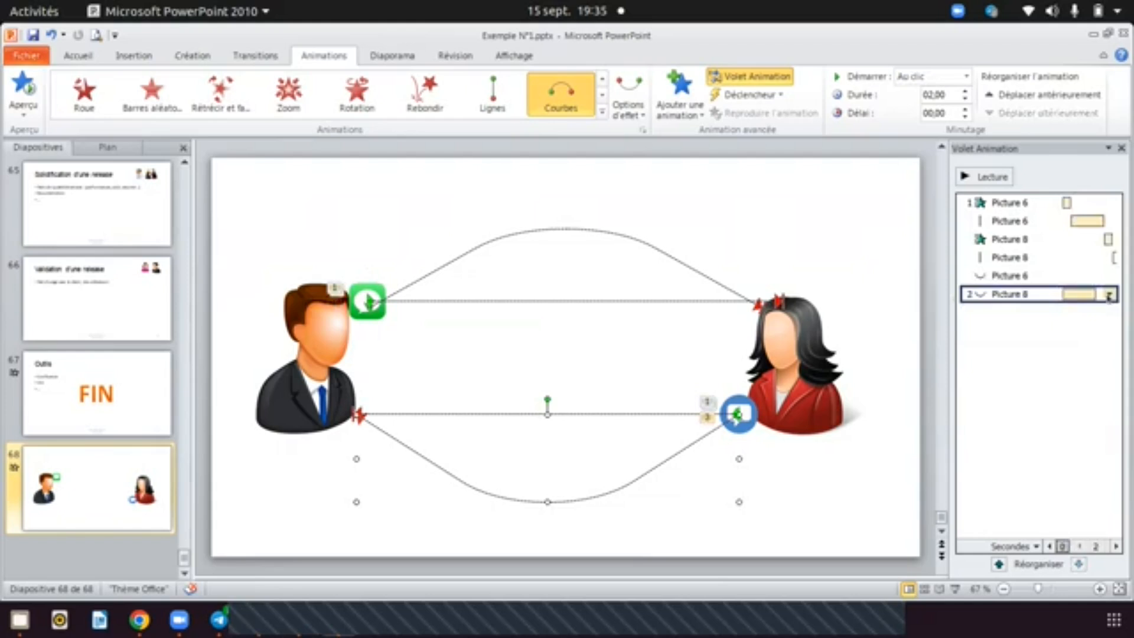
pyautogui.click(1109, 293)
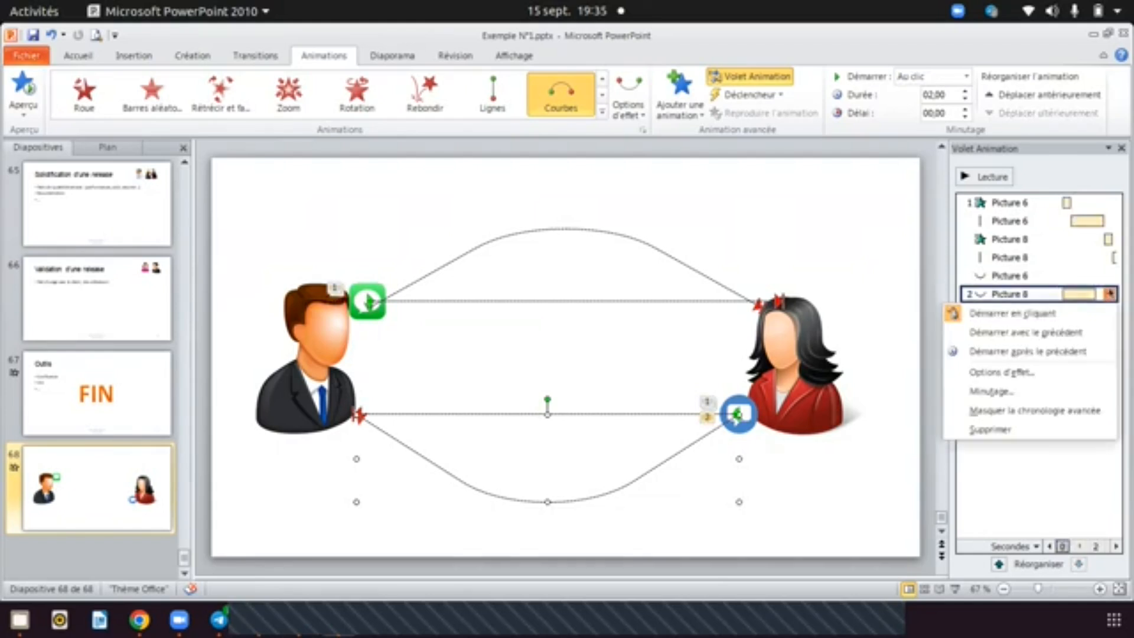
pyautogui.click(1040, 353)
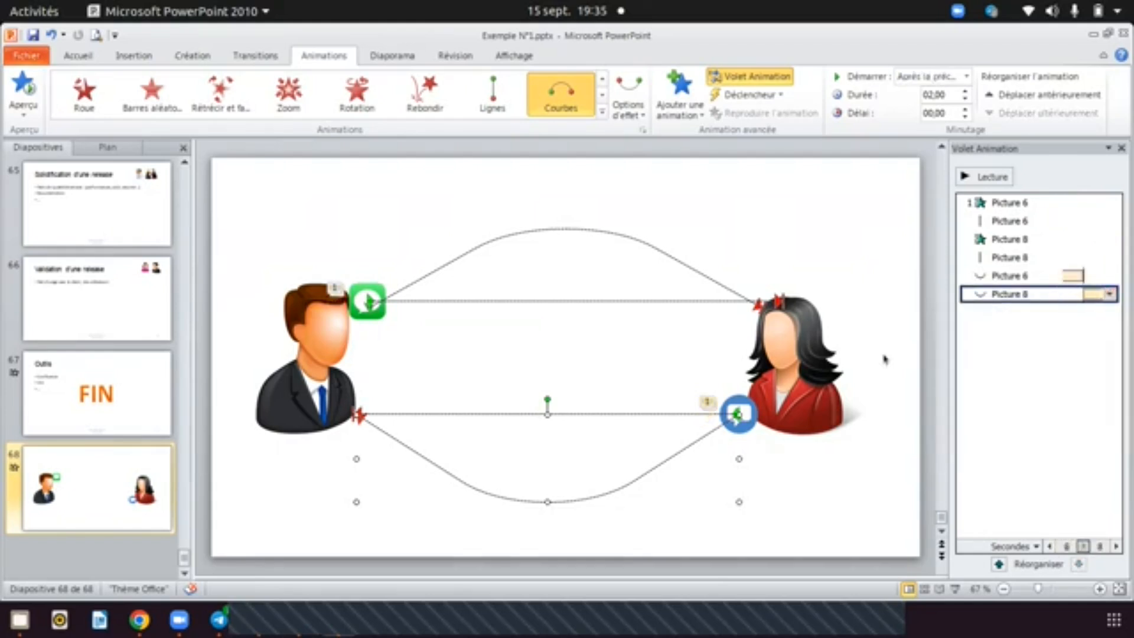
pyautogui.click(1055, 361)
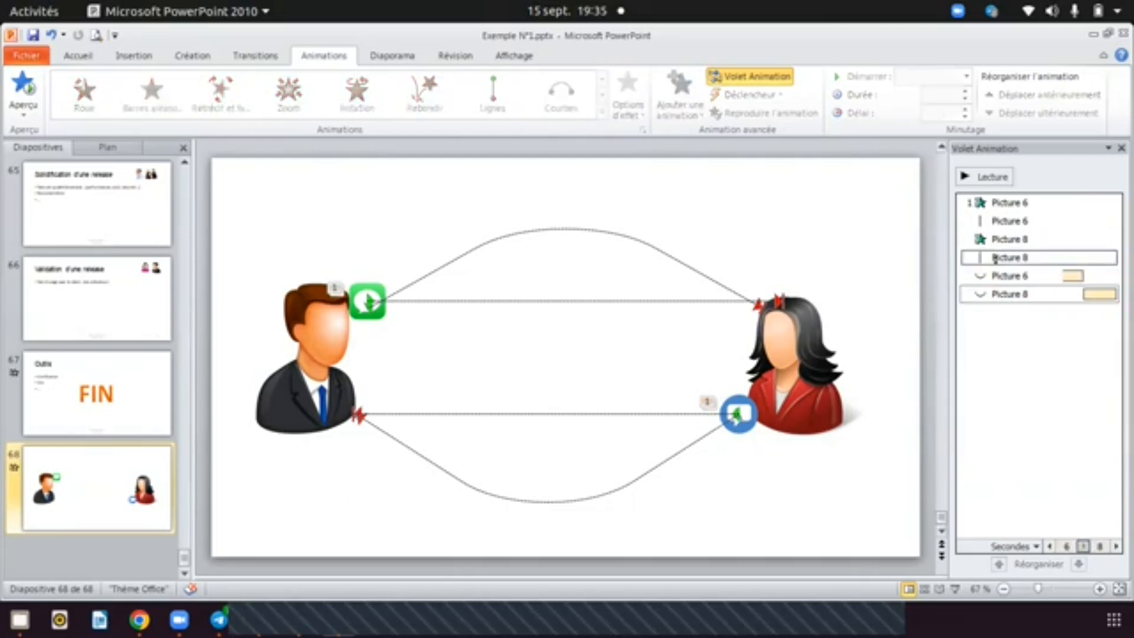
pyautogui.scroll(4, 1029, 207)
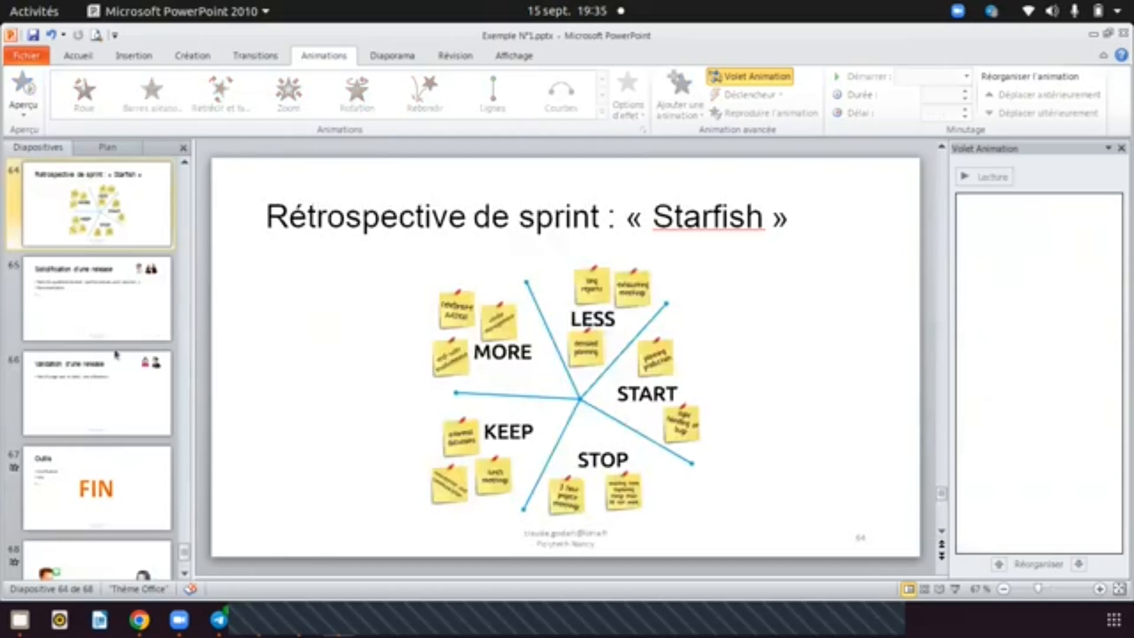
pyautogui.scroll(2, 122, 398)
pyautogui.scroll(-3, 122, 400)
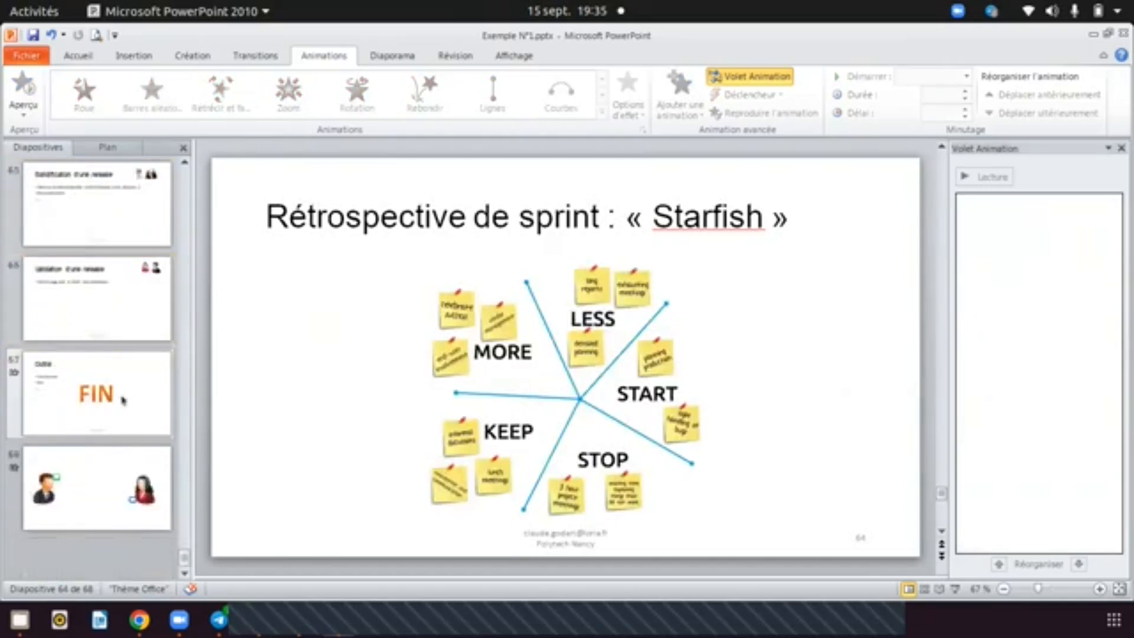
pyautogui.click(112, 452)
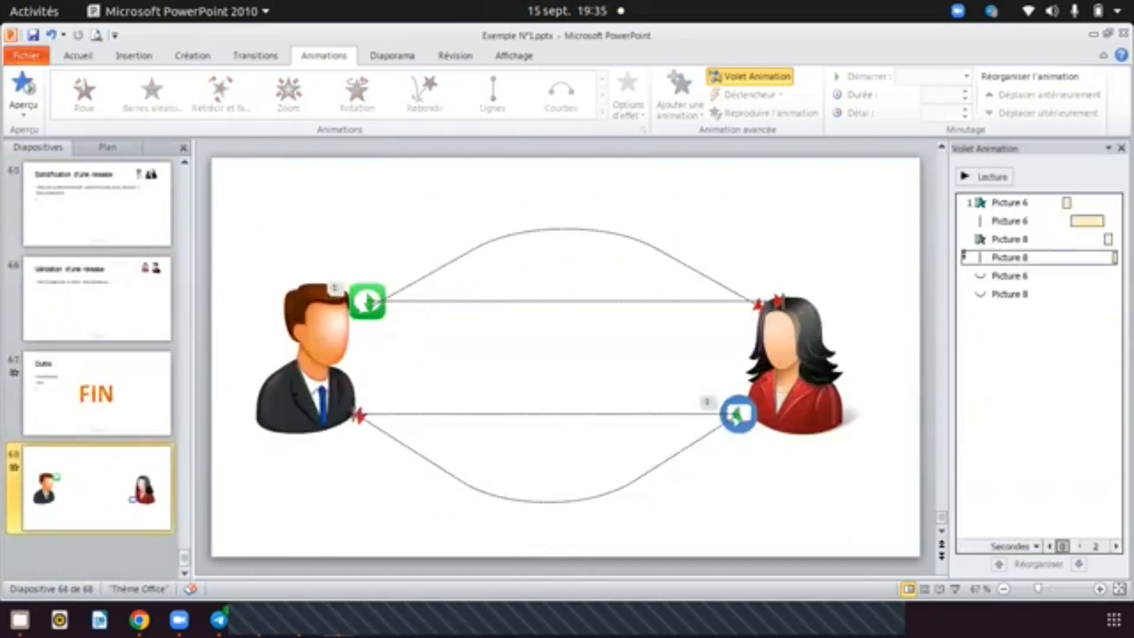
# - Review the order and start settings of each entrance, straight-path and curved-path animation for both message icons
pyautogui.scroll(5, 964, 256)
pyautogui.click(1020, 201)
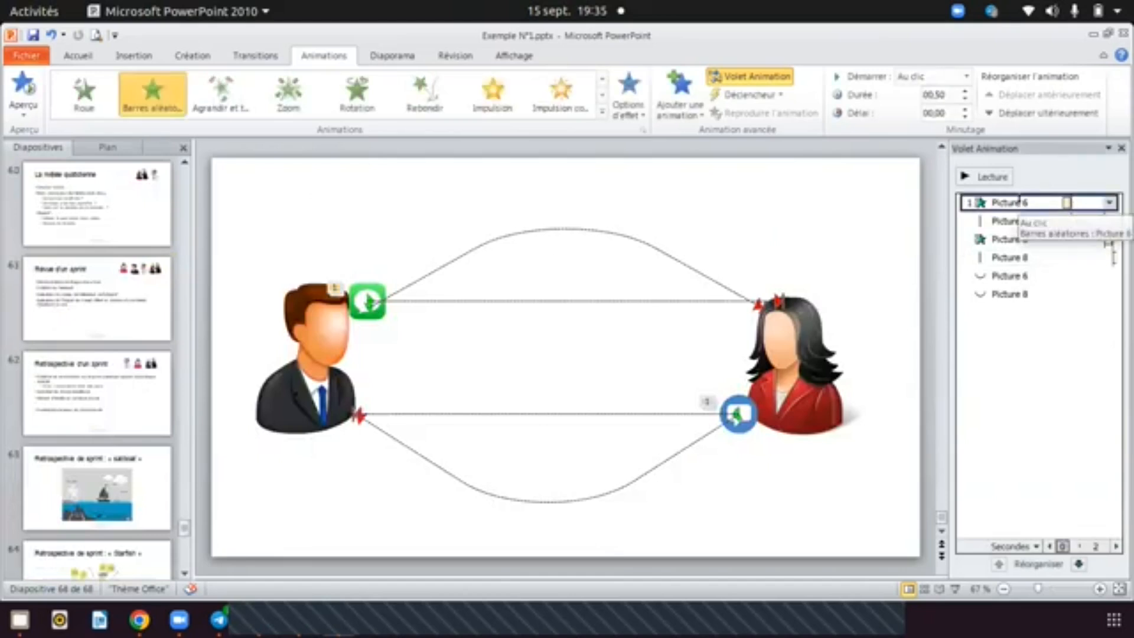
pyautogui.click(1018, 219)
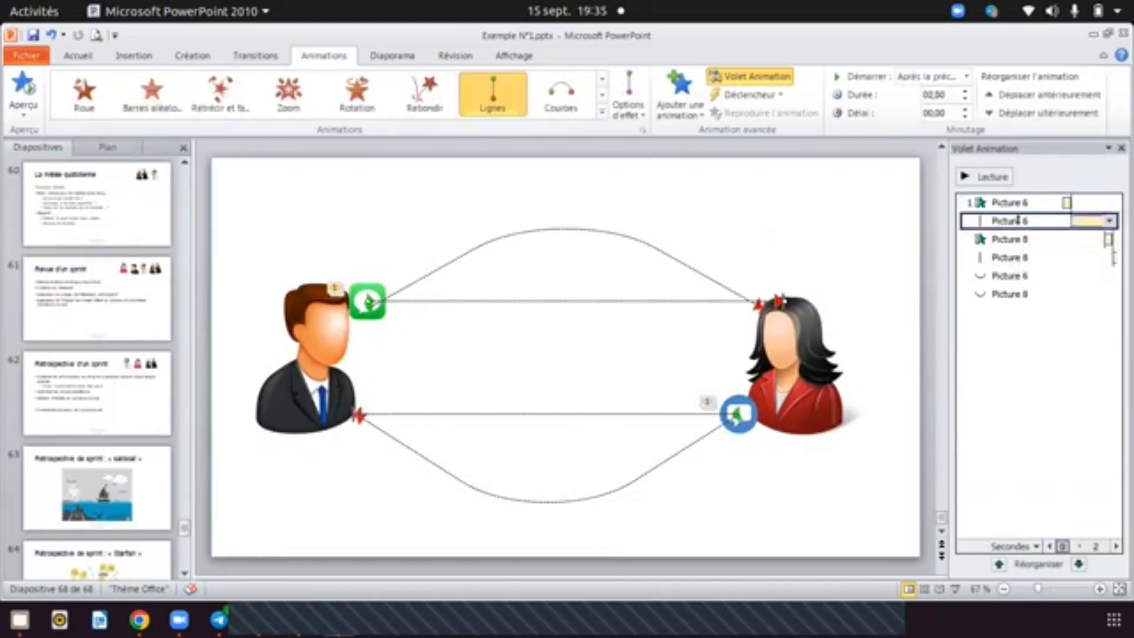
pyautogui.click(1017, 239)
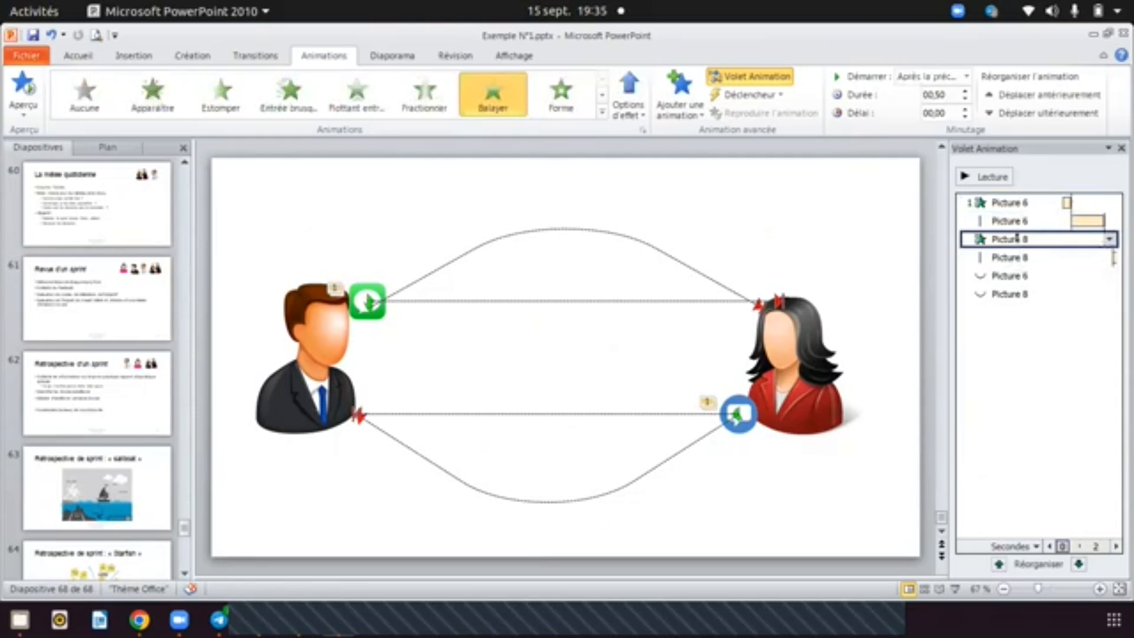
pyautogui.click(1015, 256)
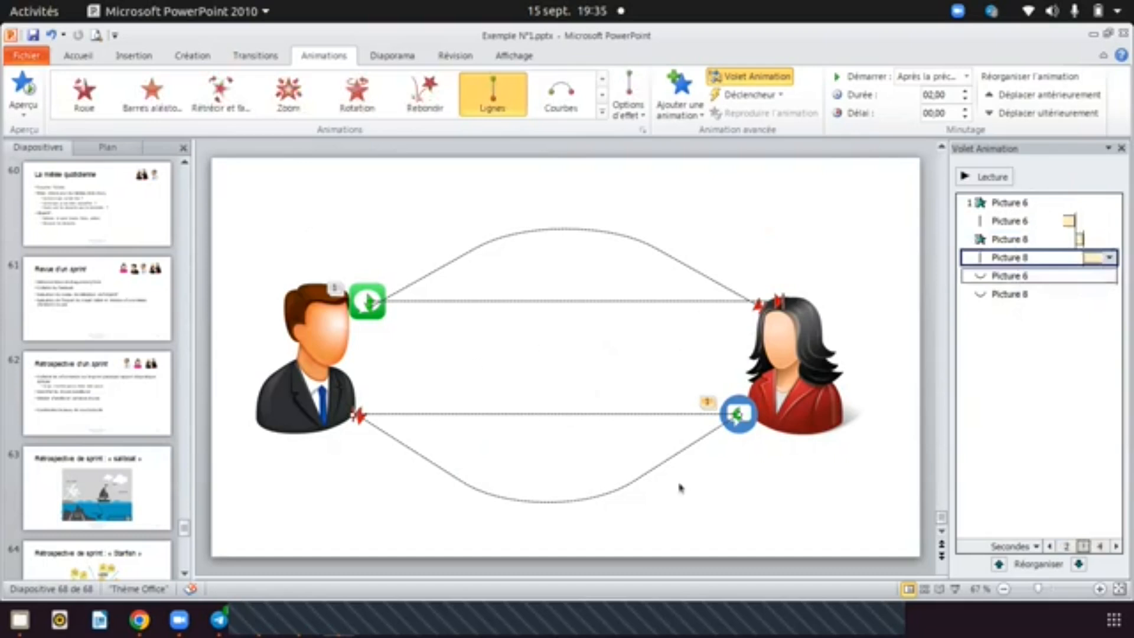
pyautogui.click(1003, 269)
pyautogui.click(997, 287)
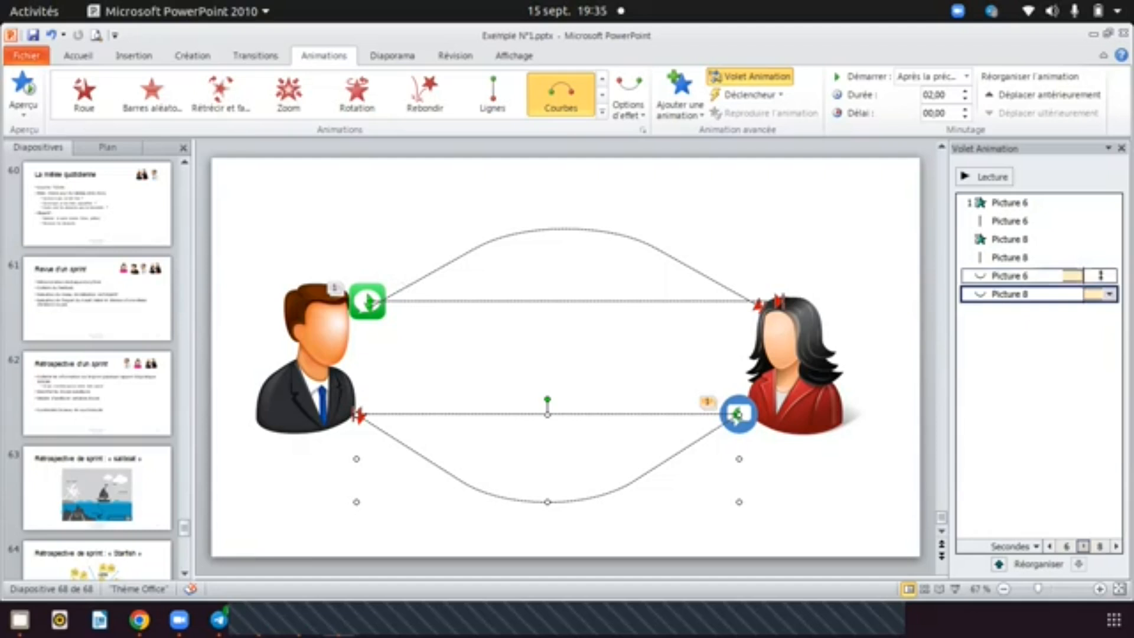
pyautogui.click(1109, 276)
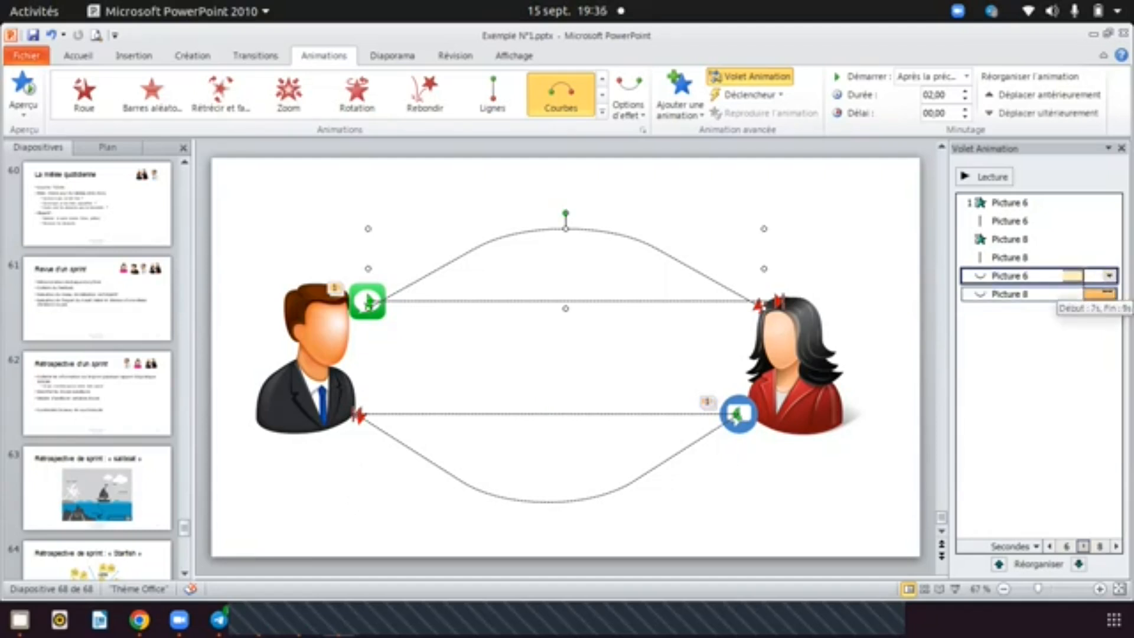
pyautogui.click(1017, 319)
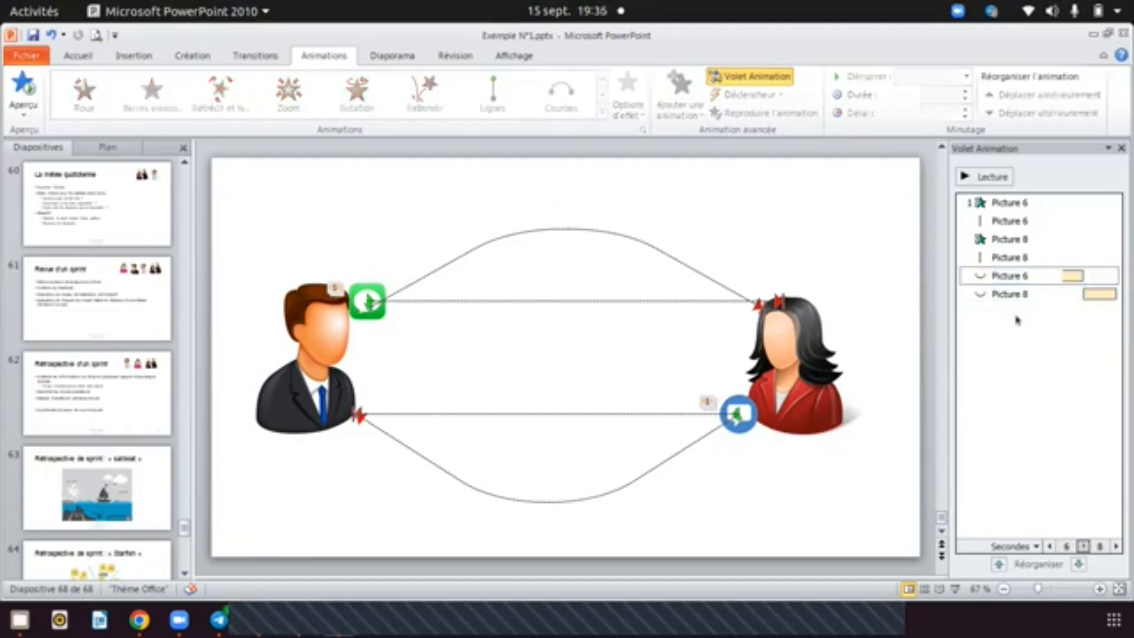
pyautogui.click(367, 284)
pyautogui.click(676, 90)
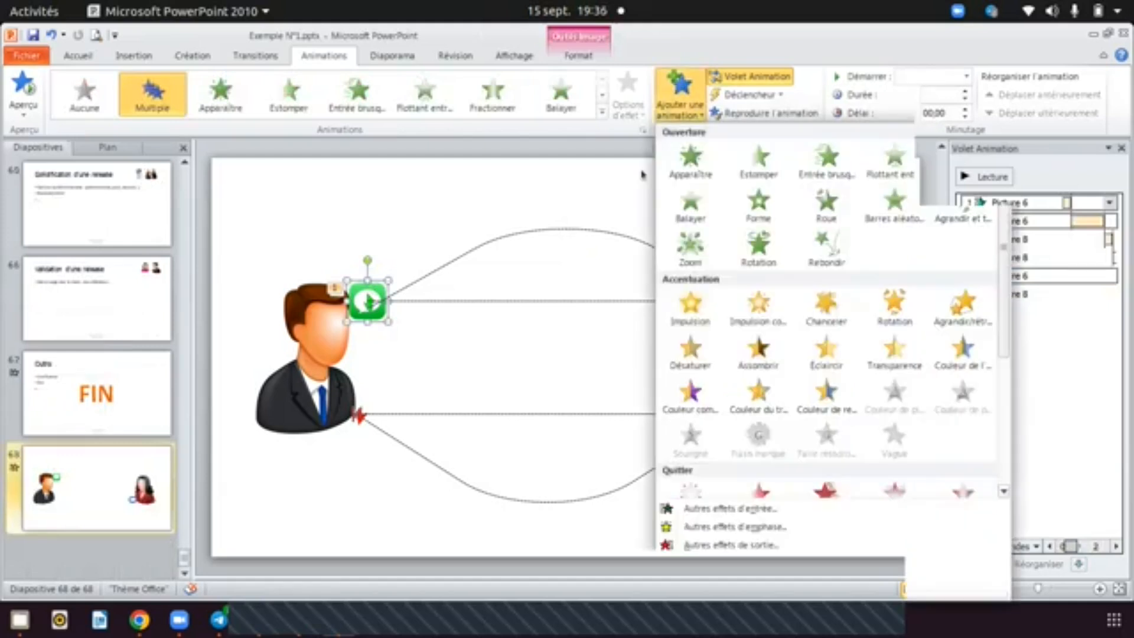
pyautogui.scroll(-3, 827, 380)
pyautogui.click(1057, 328)
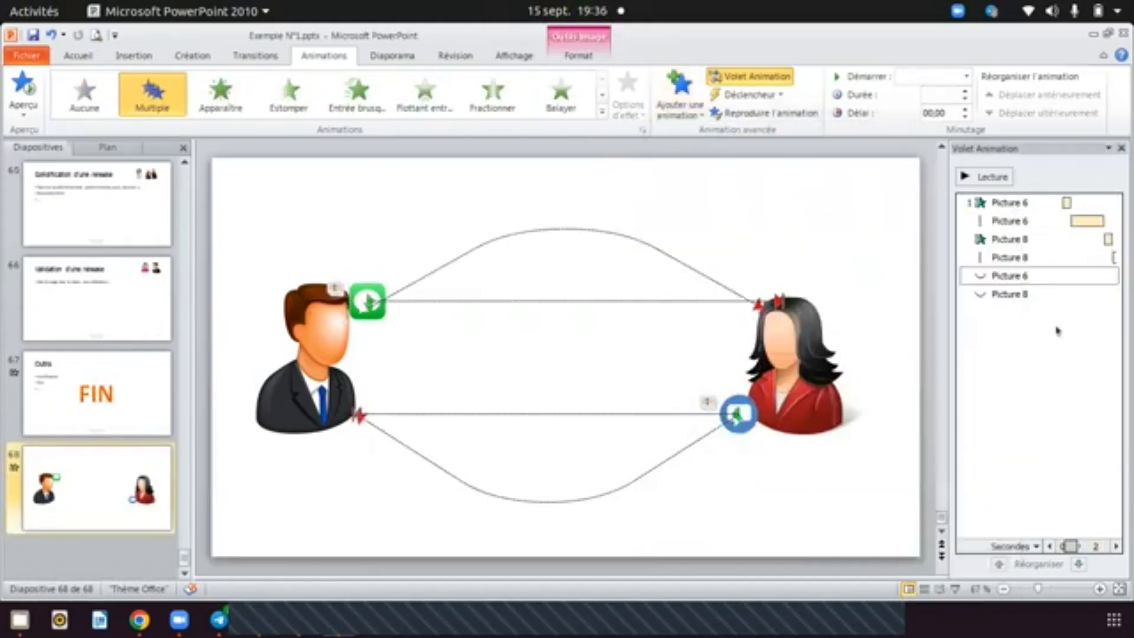
pyautogui.click(1020, 276)
pyautogui.click(1022, 289)
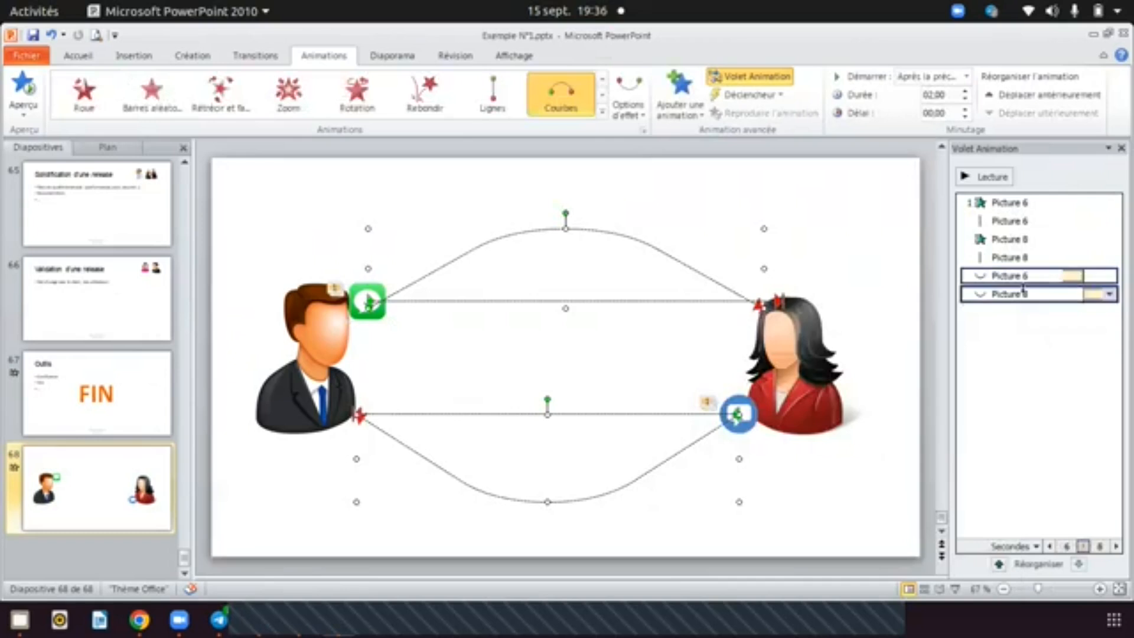
pyautogui.rightClick(1042, 292)
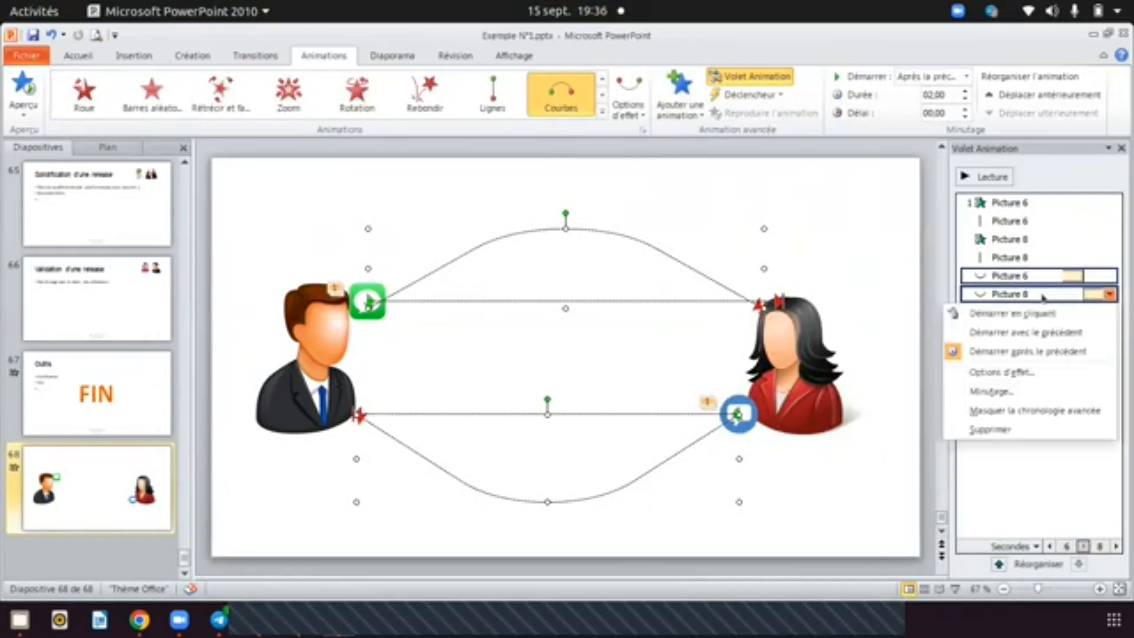
pyautogui.click(1032, 500)
pyautogui.click(1022, 294)
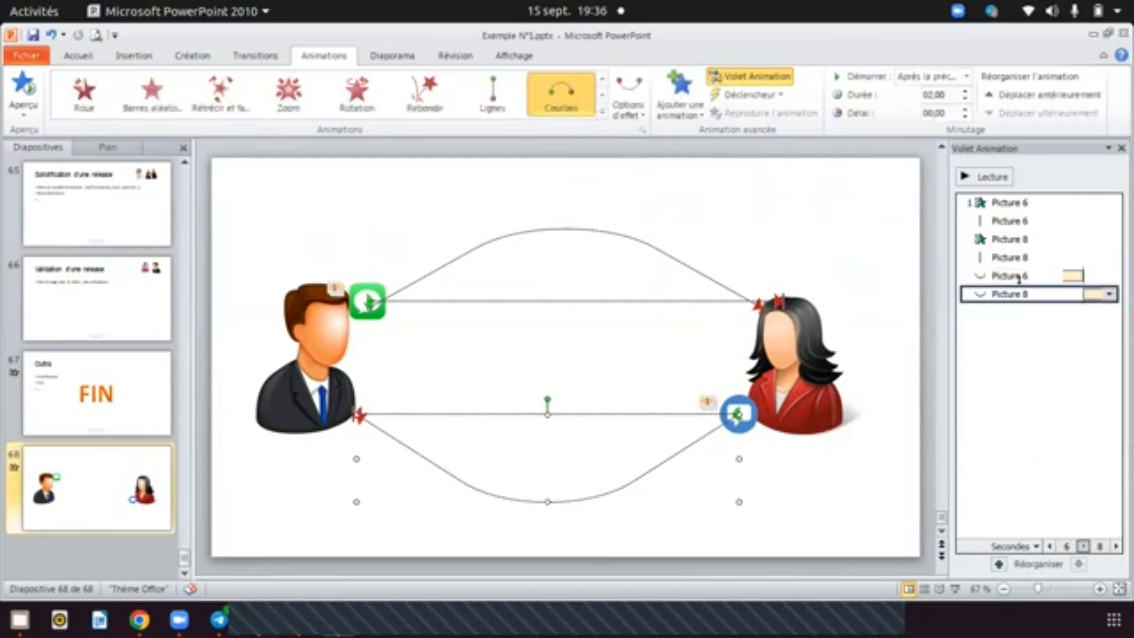
pyautogui.click(1022, 275)
pyautogui.click(377, 291)
pyautogui.click(1075, 275)
pyautogui.click(1081, 293)
# - Set the green icon's curved path animation to repeat Jusqu'à la fin de la diapositive
pyautogui.click(1104, 276)
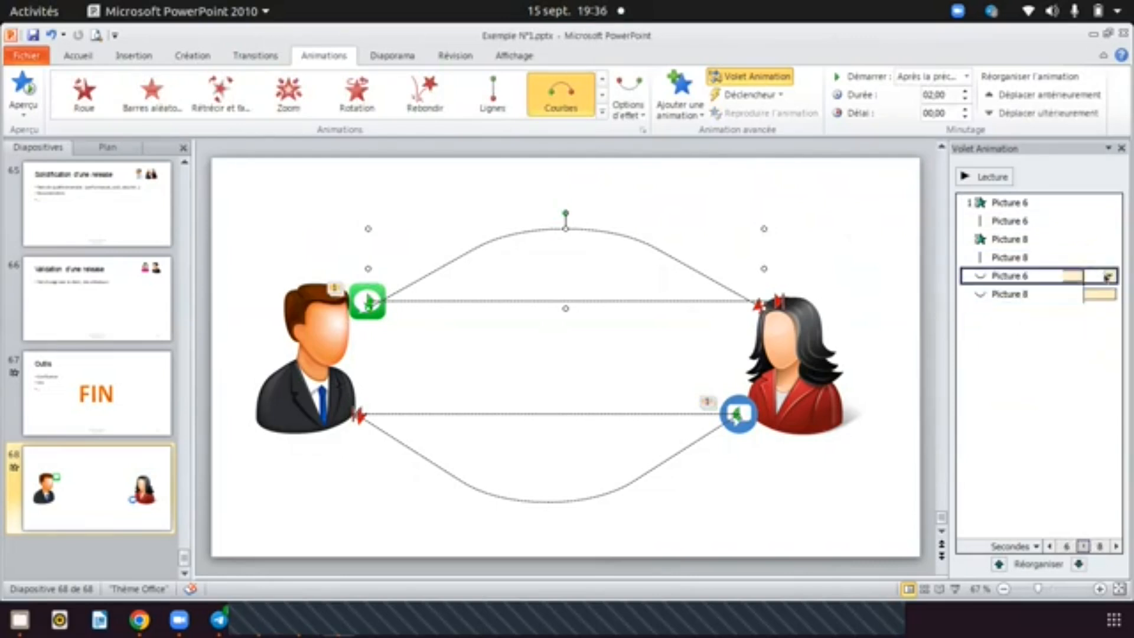
pyautogui.click(1108, 276)
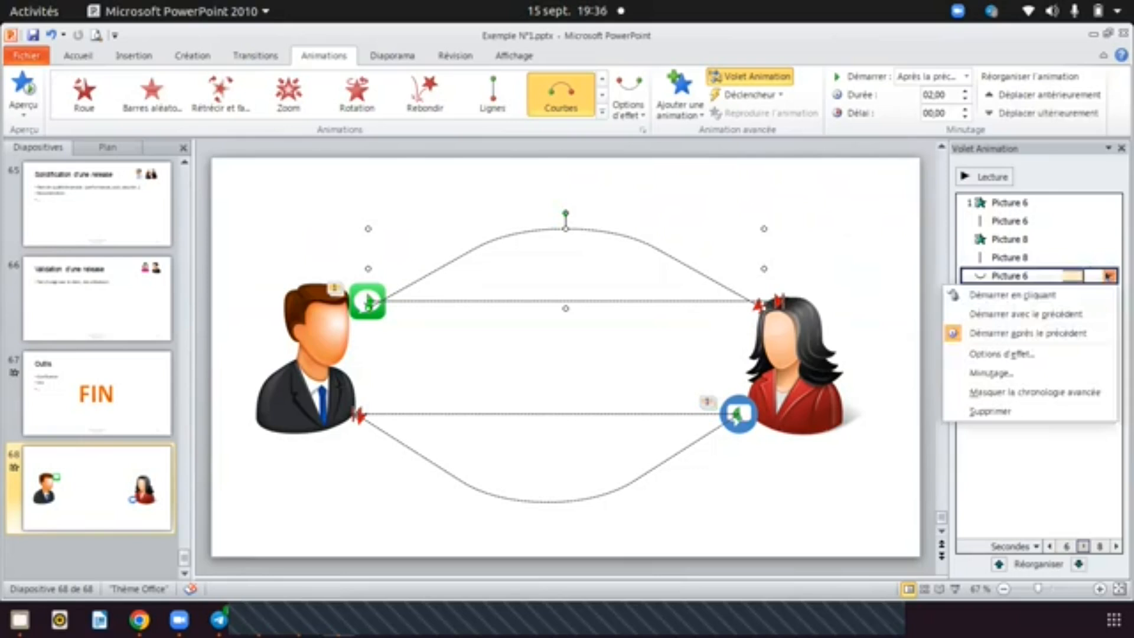
pyautogui.click(1007, 353)
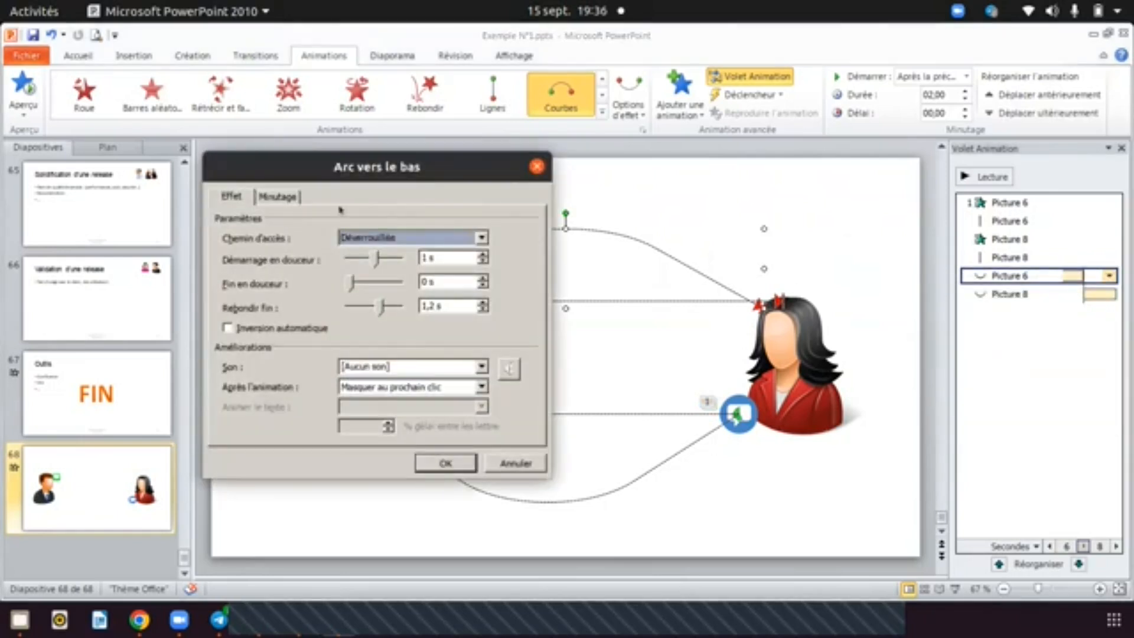
pyautogui.click(272, 197)
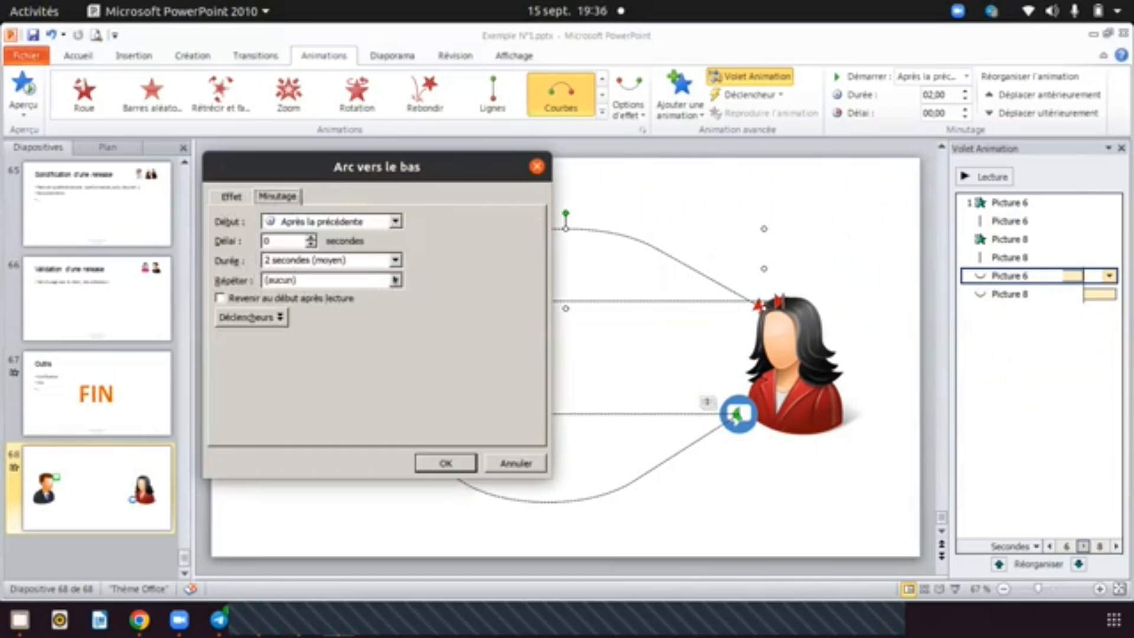
pyautogui.click(395, 280)
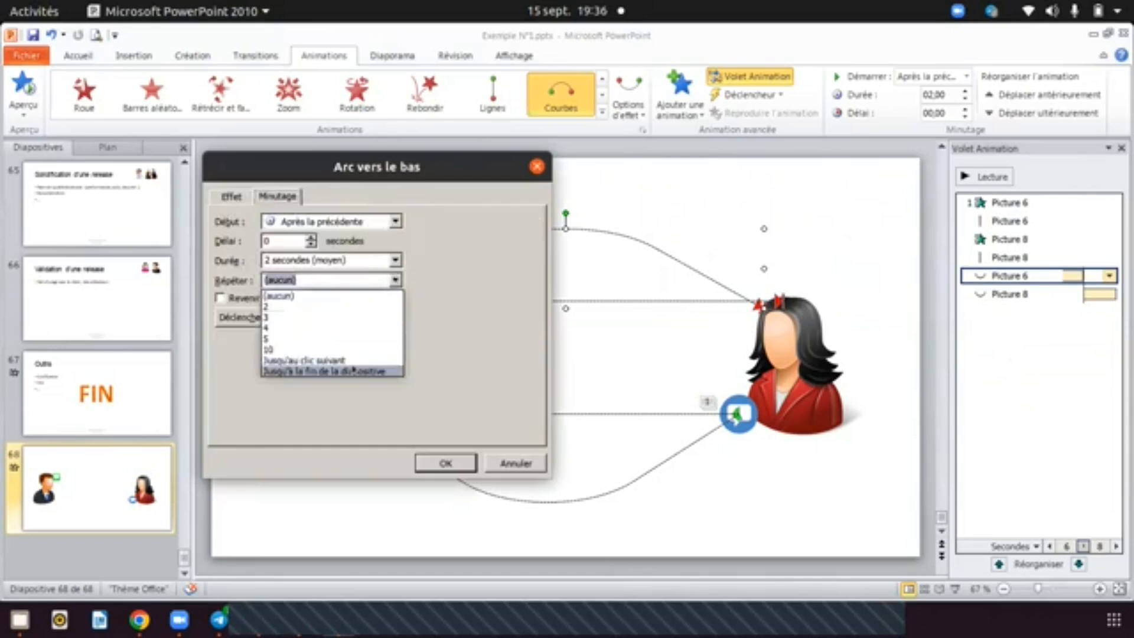
pyautogui.click(353, 370)
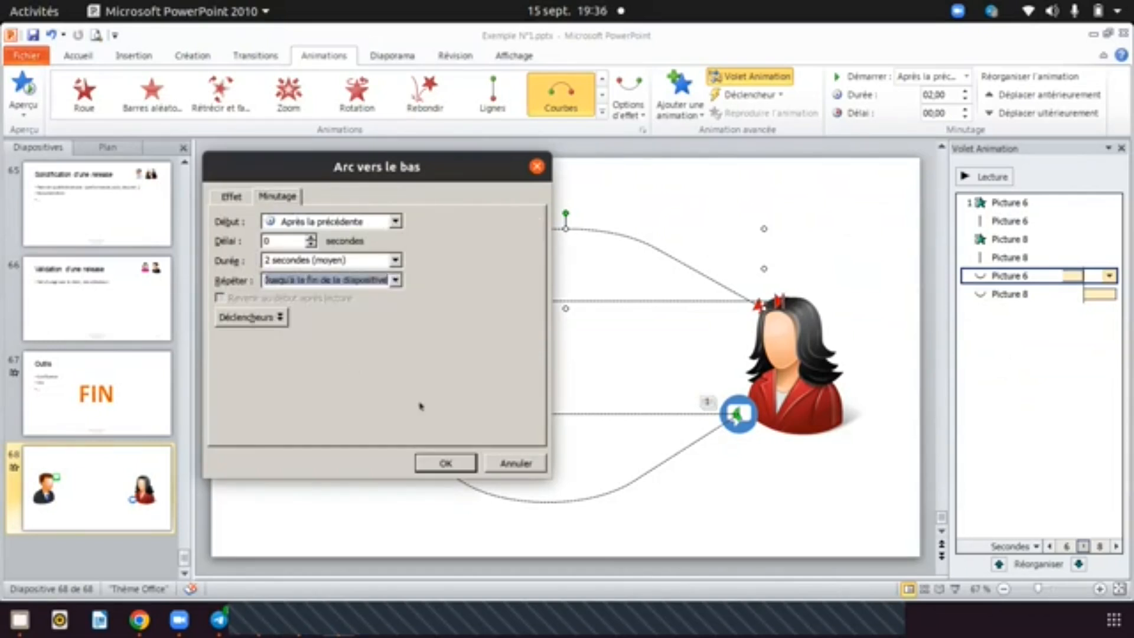
pyautogui.click(437, 458)
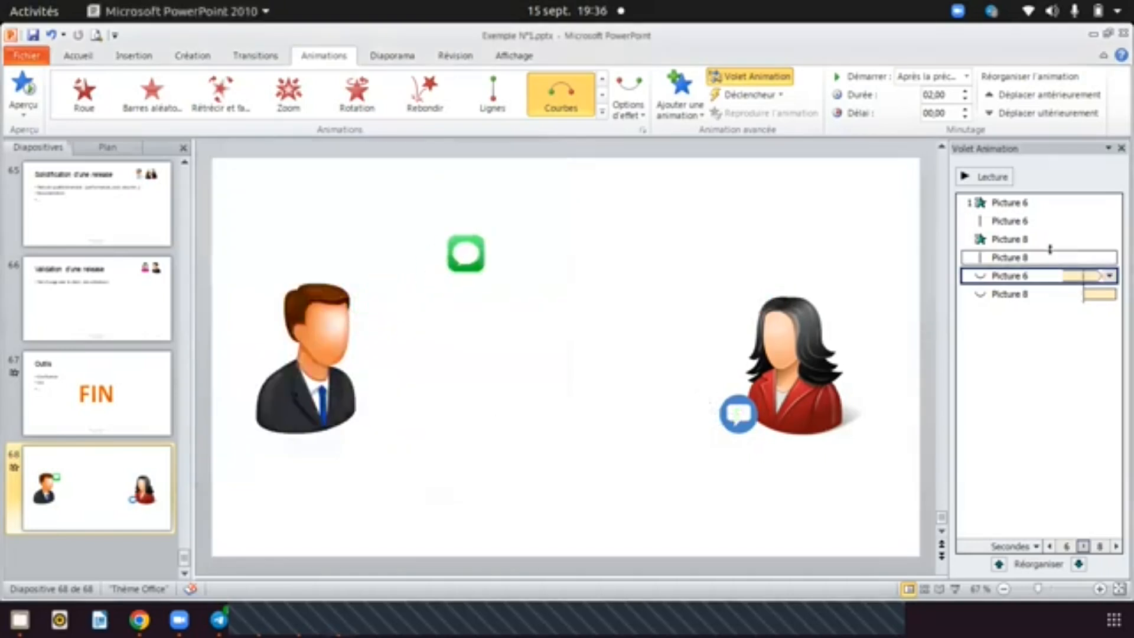
# - Set the blue icon's curved path animation to Démarrer avec le précédent
pyautogui.click(1107, 292)
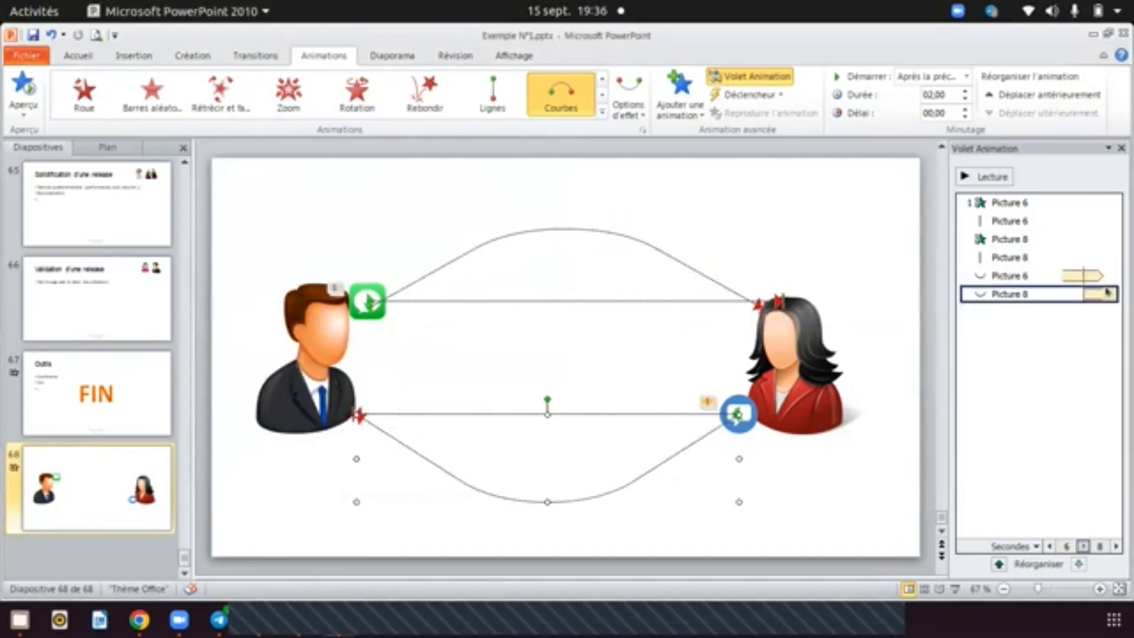
pyautogui.click(1107, 292)
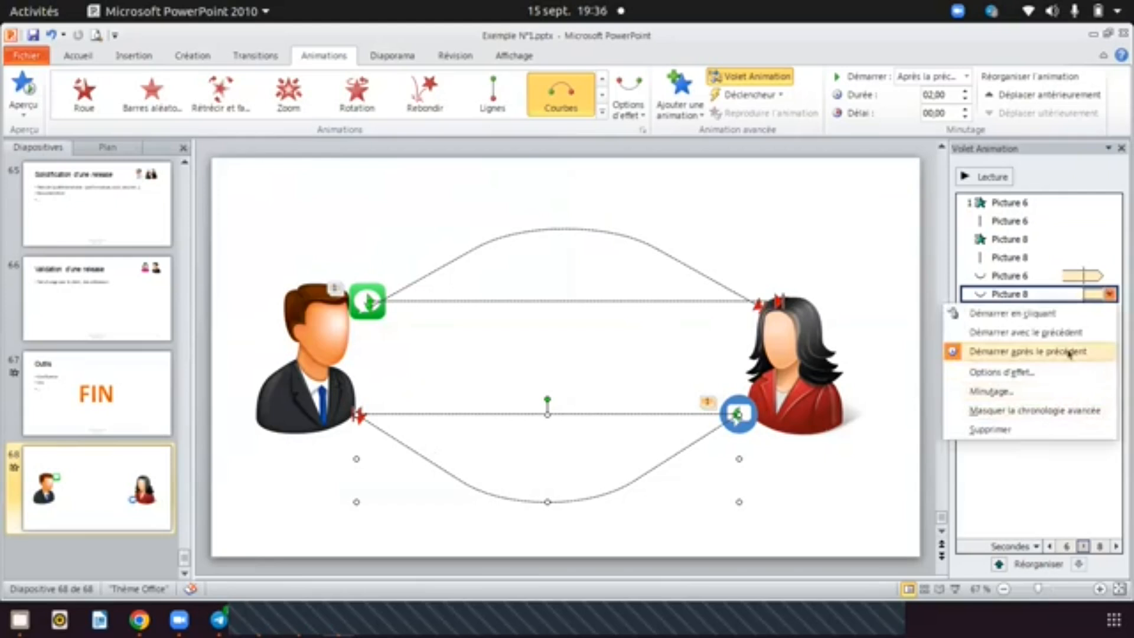
pyautogui.click(1035, 333)
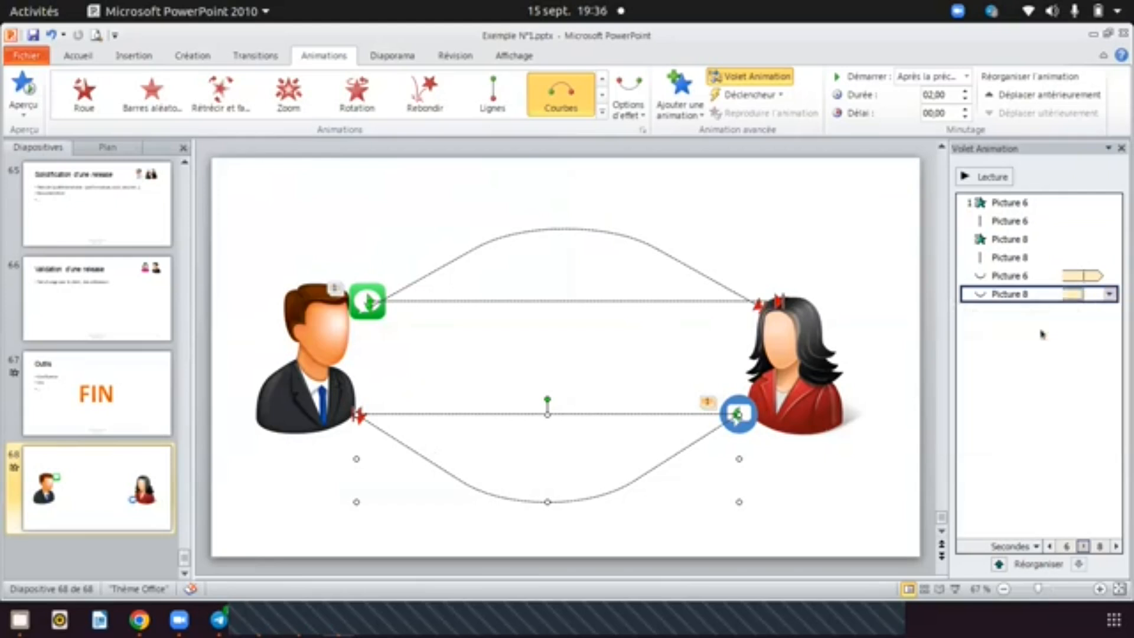
# - Set the blue icon's curved path animation to repeat Jusqu'à la fin de la diapositive
pyautogui.click(1105, 295)
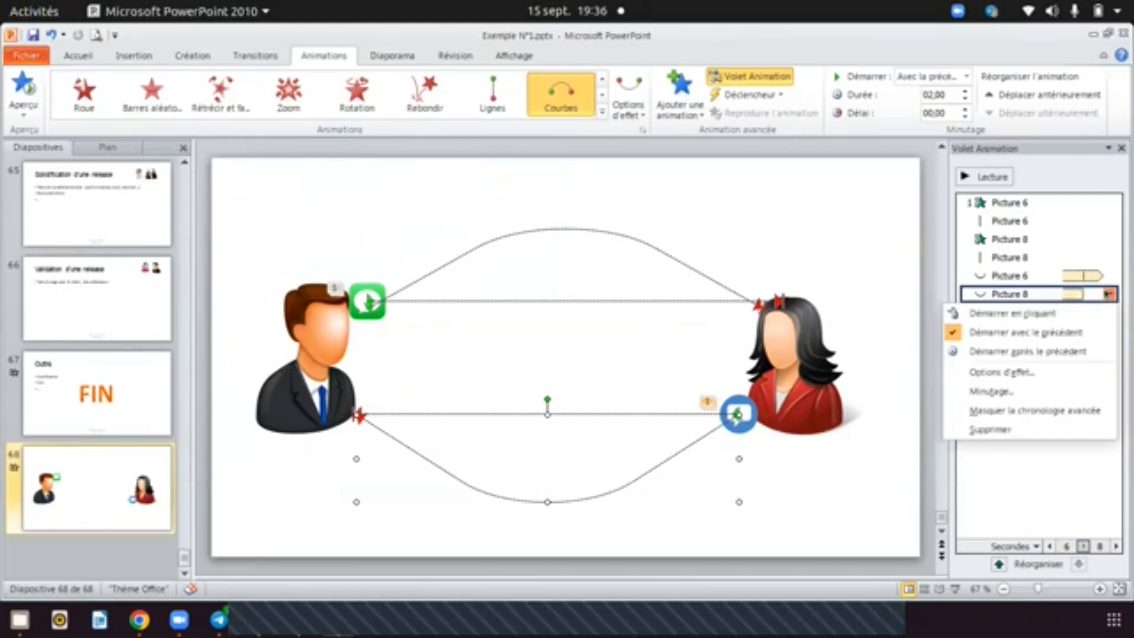
pyautogui.click(1028, 378)
pyautogui.click(275, 197)
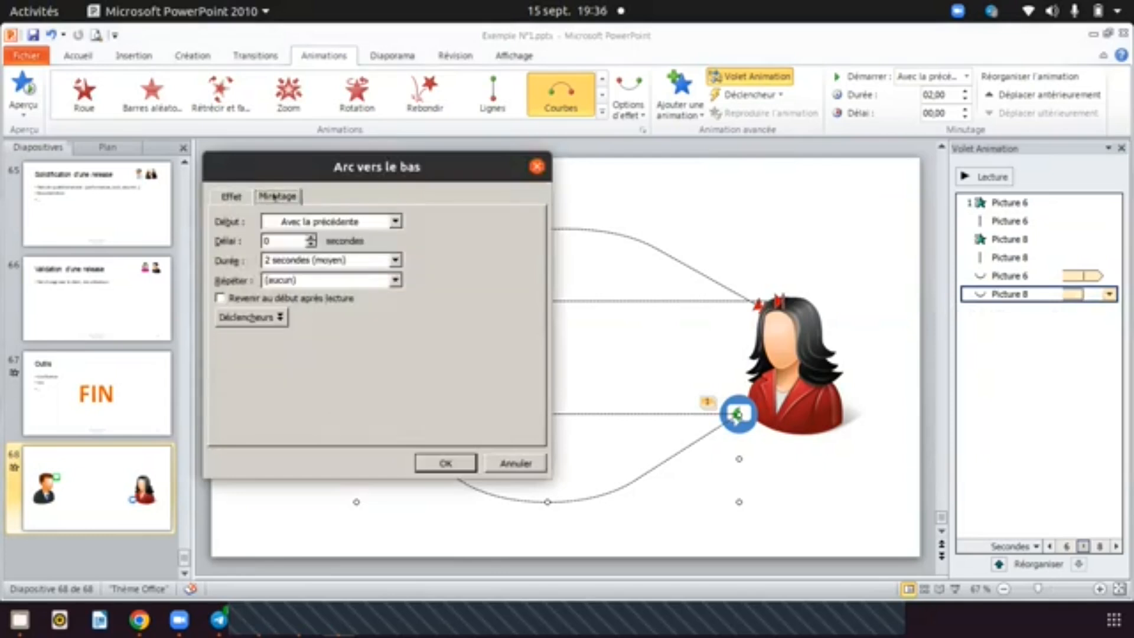
pyautogui.click(305, 279)
pyautogui.click(393, 280)
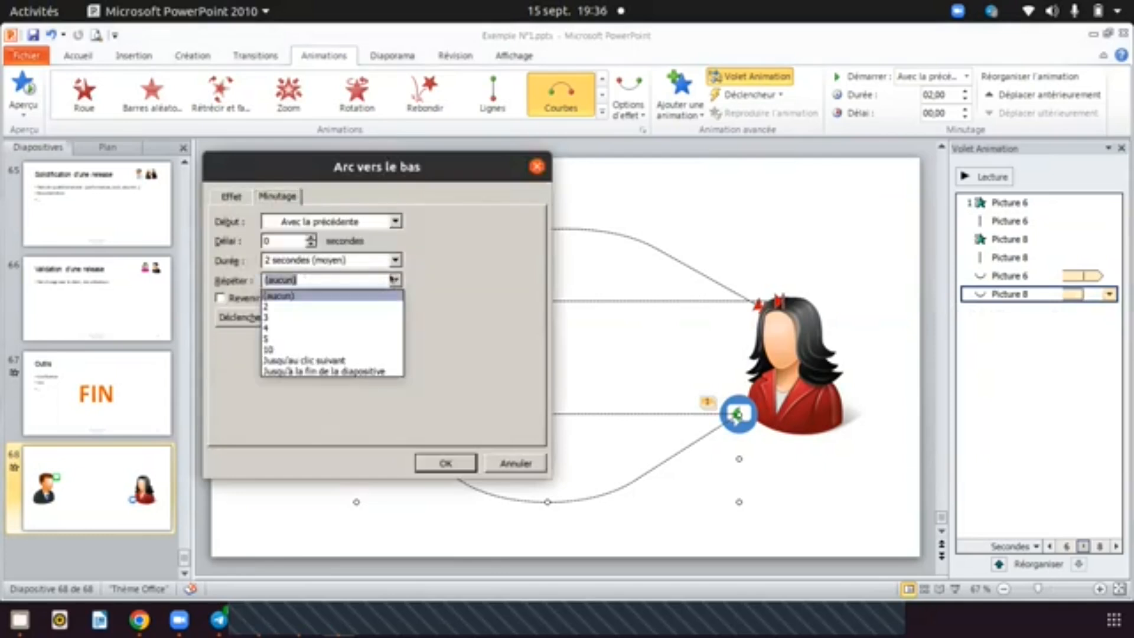
pyautogui.click(322, 371)
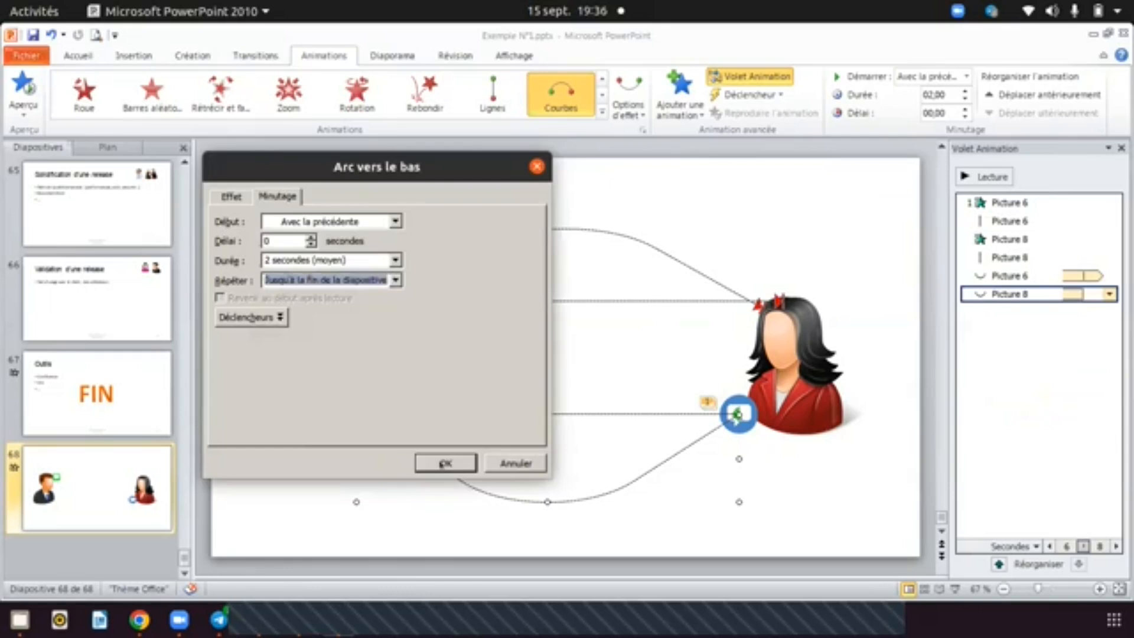
pyautogui.click(442, 462)
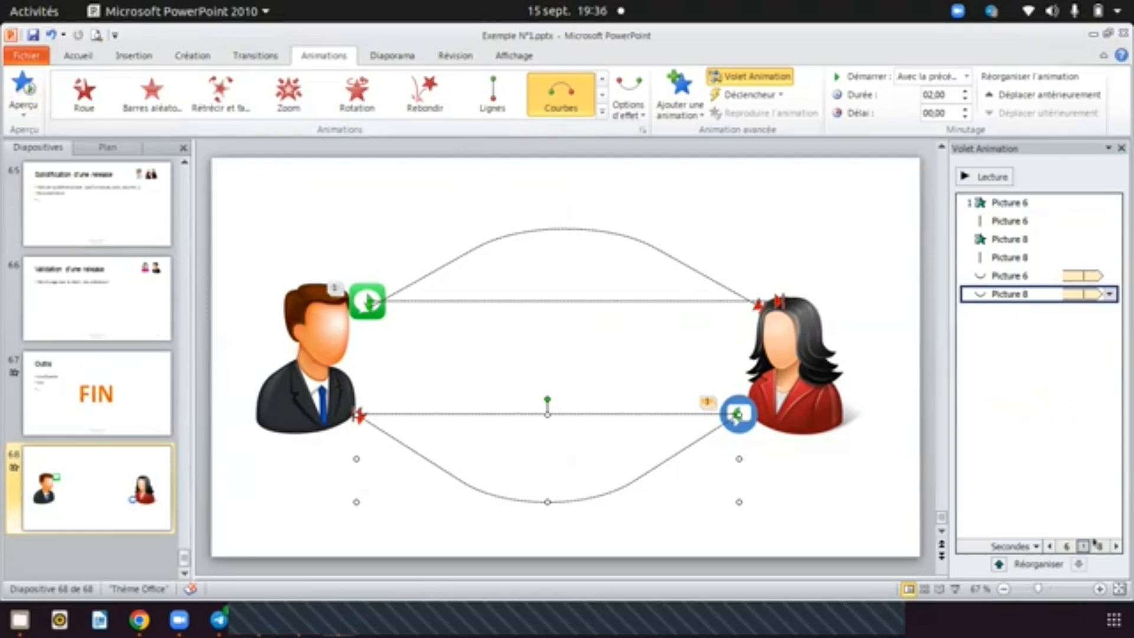
# - Play the slide show from the current slide to check the message icon animation sequence
pyautogui.hotkey('shift', 'F5')
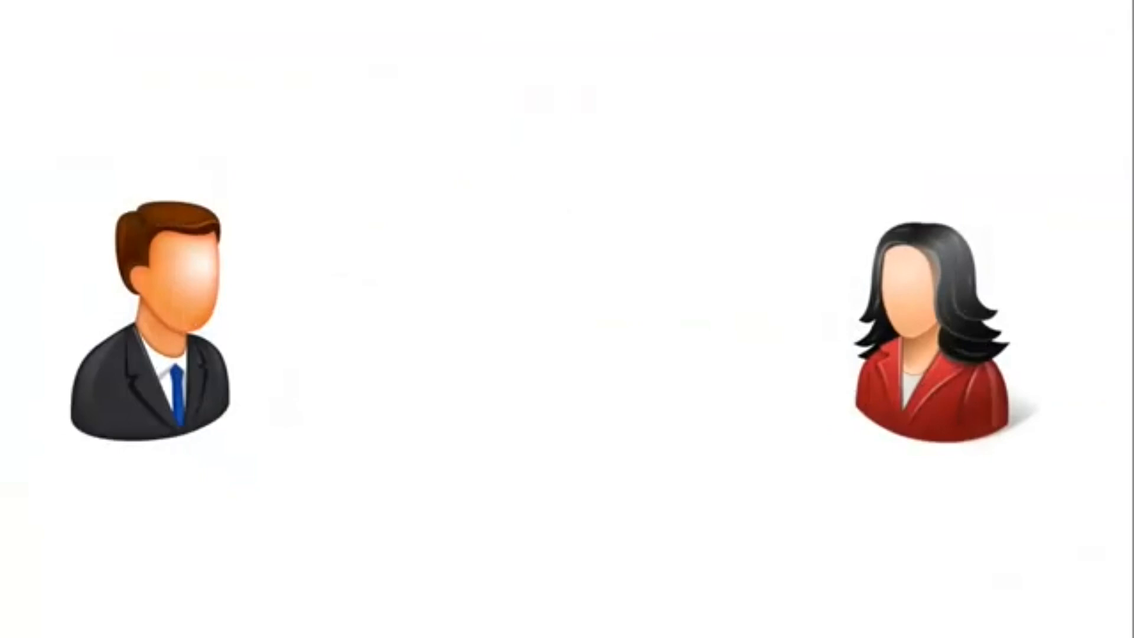